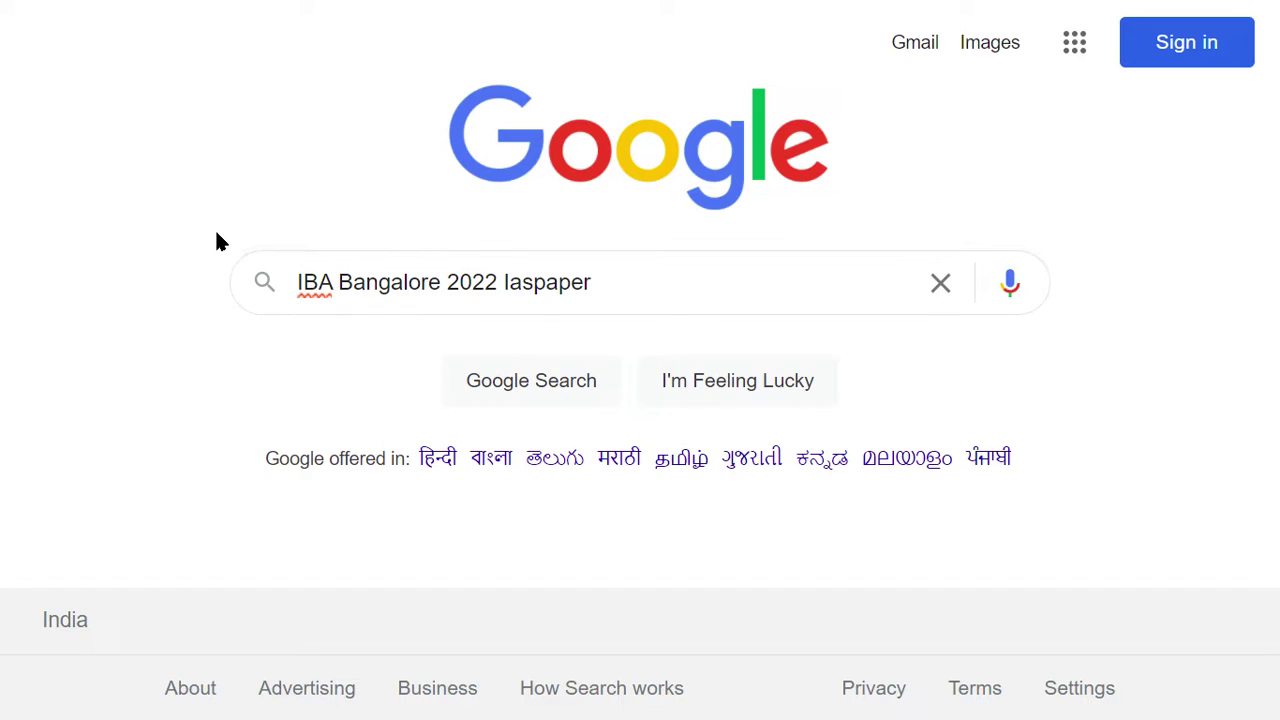
Step: Search Google for "IBA Bangalore 2022 Iaspaper" and open the iaspaper.net result about the IBA Bangalore 2022 application form
{"action": "left_click_drag", "start_coordinate": [299, 285], "coordinate": [542, 296]}
{"action": "double_click", "coordinate": [542, 294]}
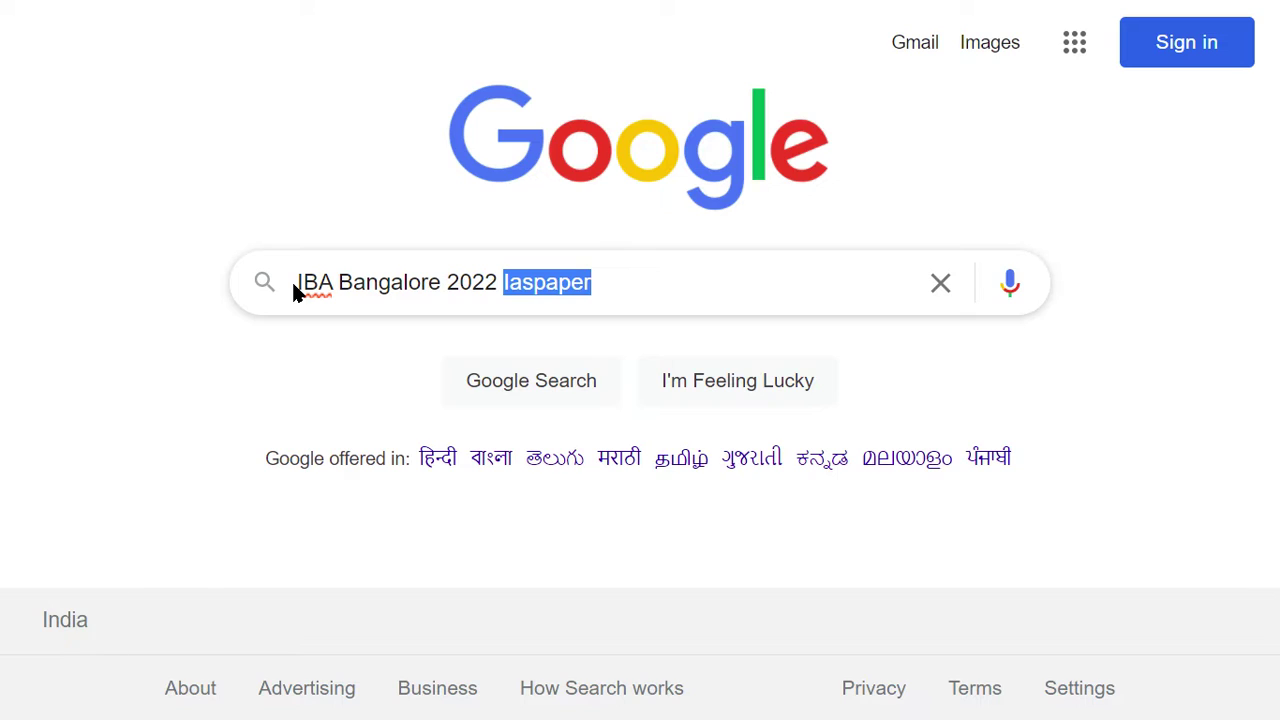
{"action": "left_click", "coordinate": [578, 386]}
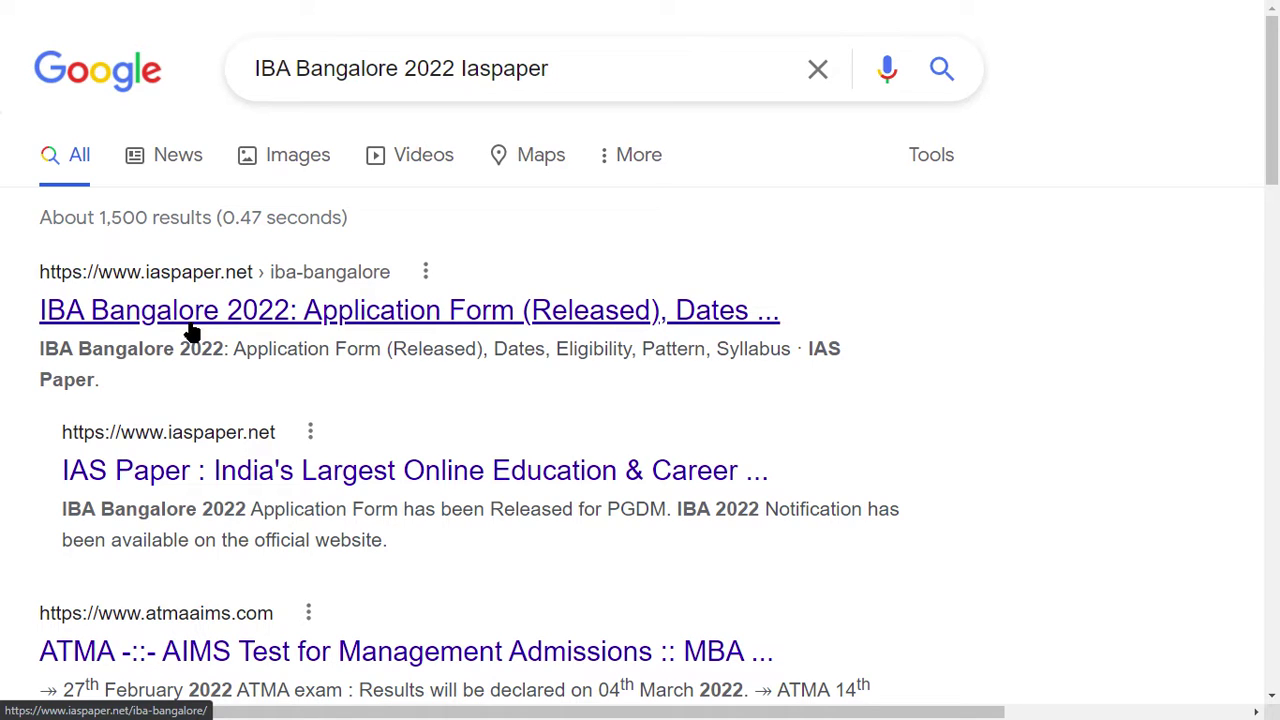
{"action": "left_click", "coordinate": [203, 310]}
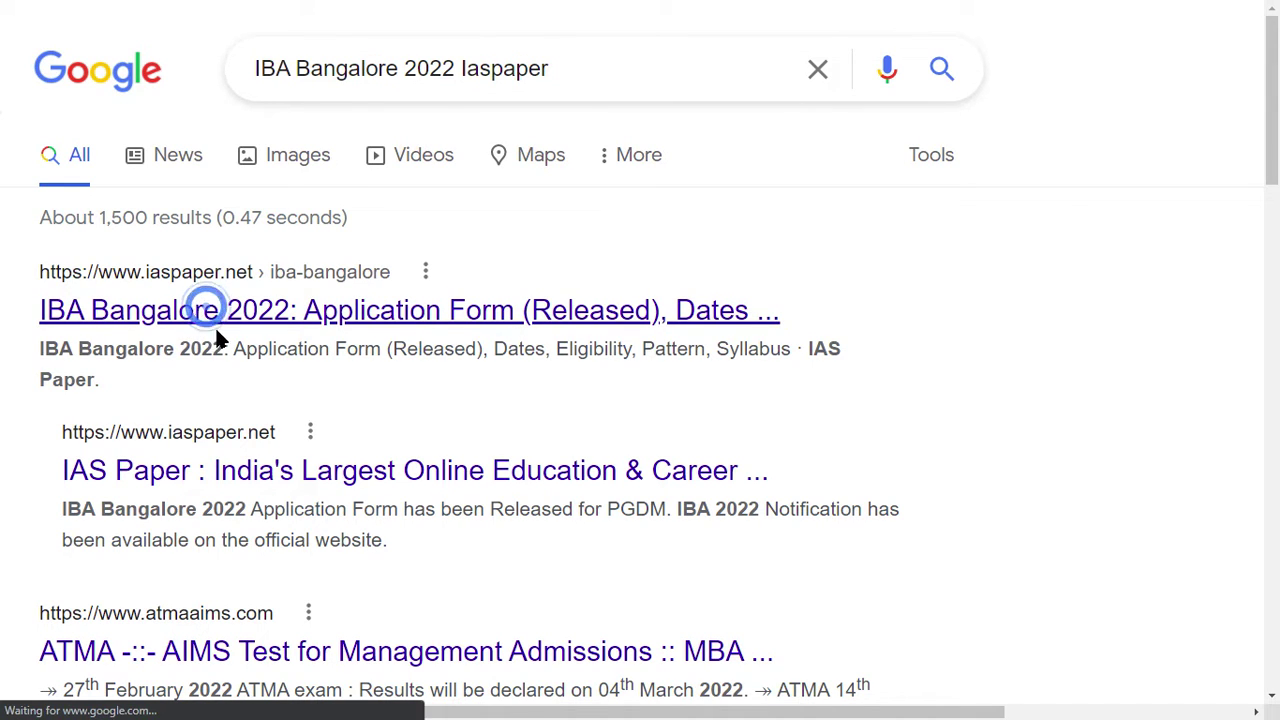
Step: Highlight the article's opening sentence about the IBA Bangalore 2022 application form for PGDM
{"action": "scroll", "coordinate": [248, 333], "scroll_direction": "down", "scroll_amount": 2}
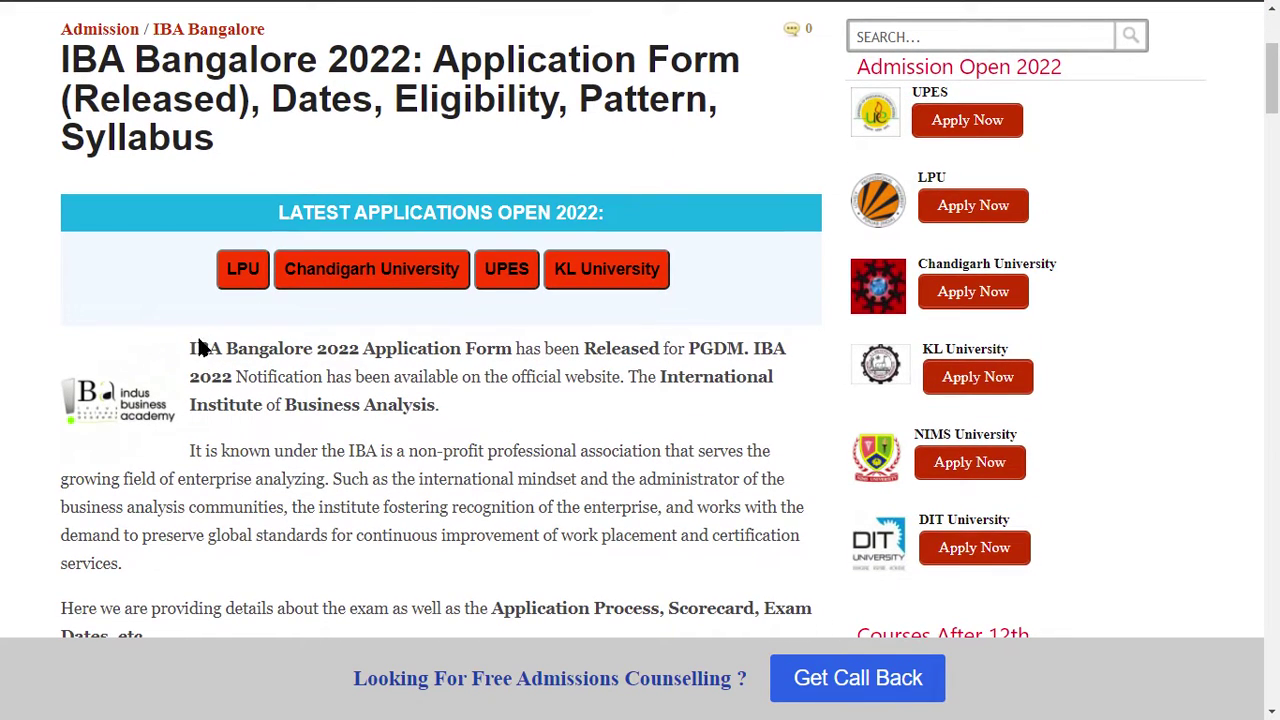
{"action": "left_click_drag", "start_coordinate": [190, 348], "coordinate": [737, 366]}
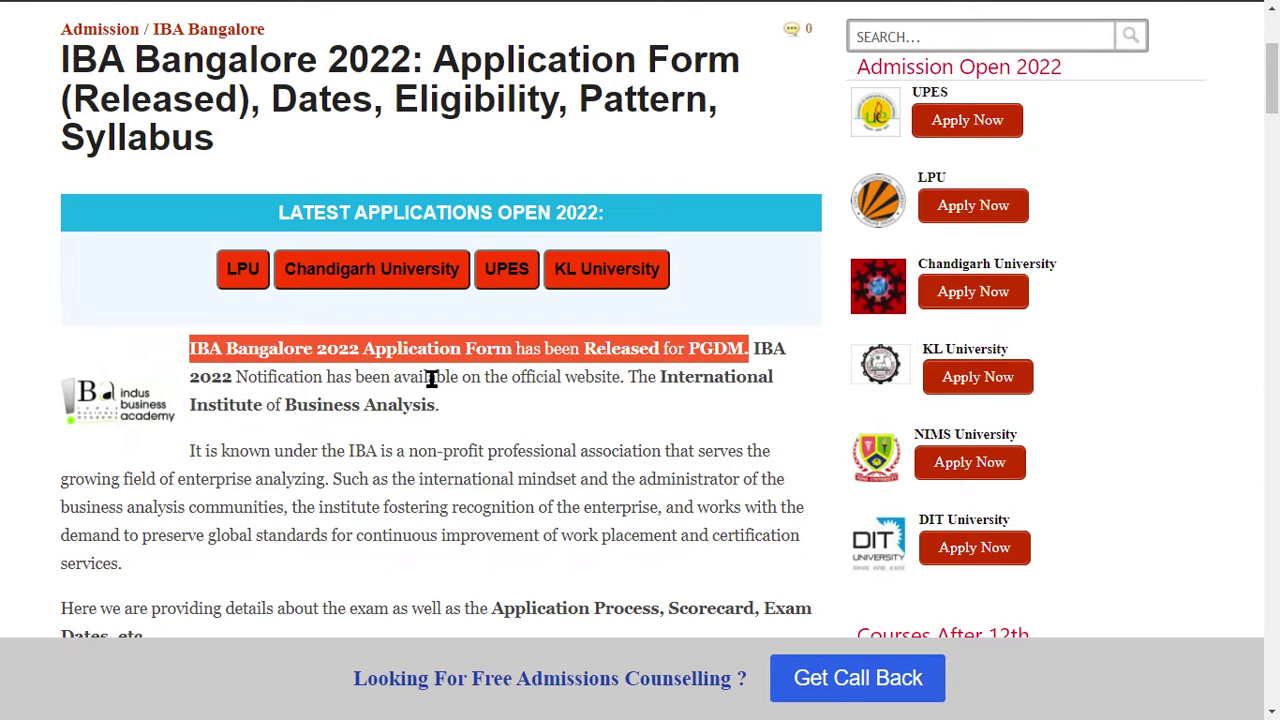
{"action": "scroll", "coordinate": [568, 470], "scroll_direction": "down", "scroll_amount": 2}
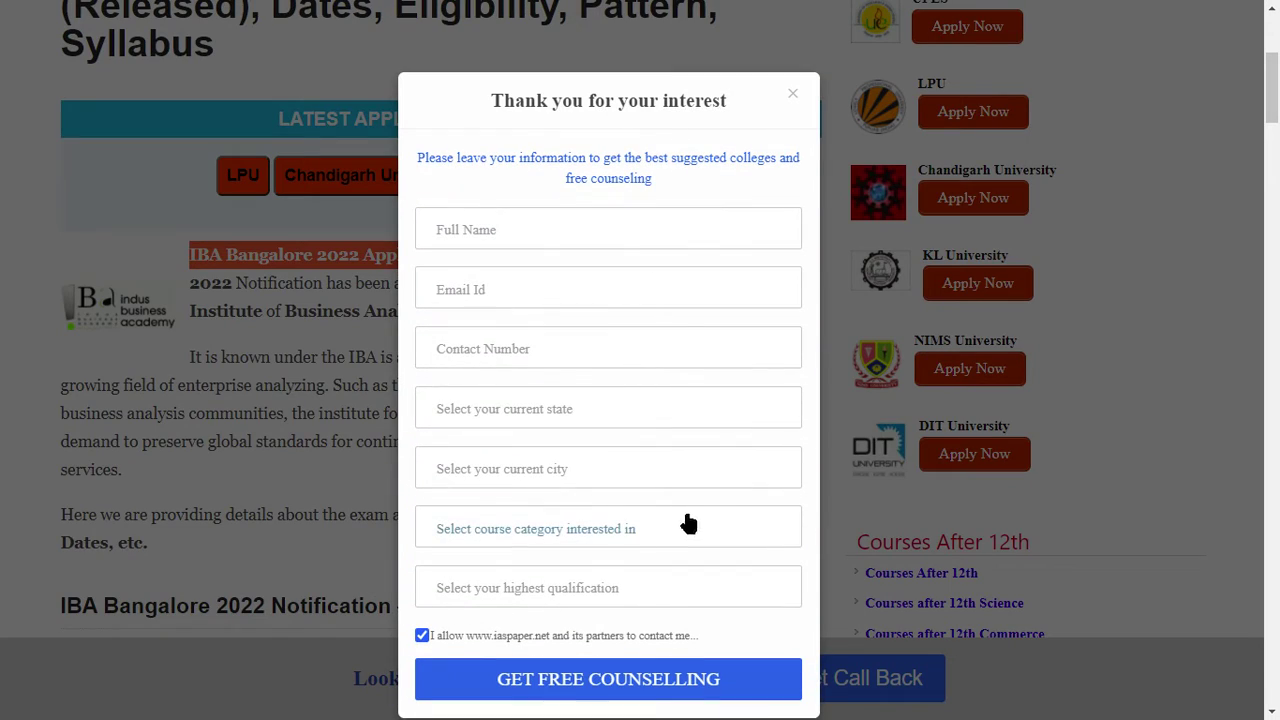
Step: Go through the name, e-mail and contact number fields of the counselling form and set the current state to Madhya Pradesh
{"action": "left_click", "coordinate": [527, 229]}
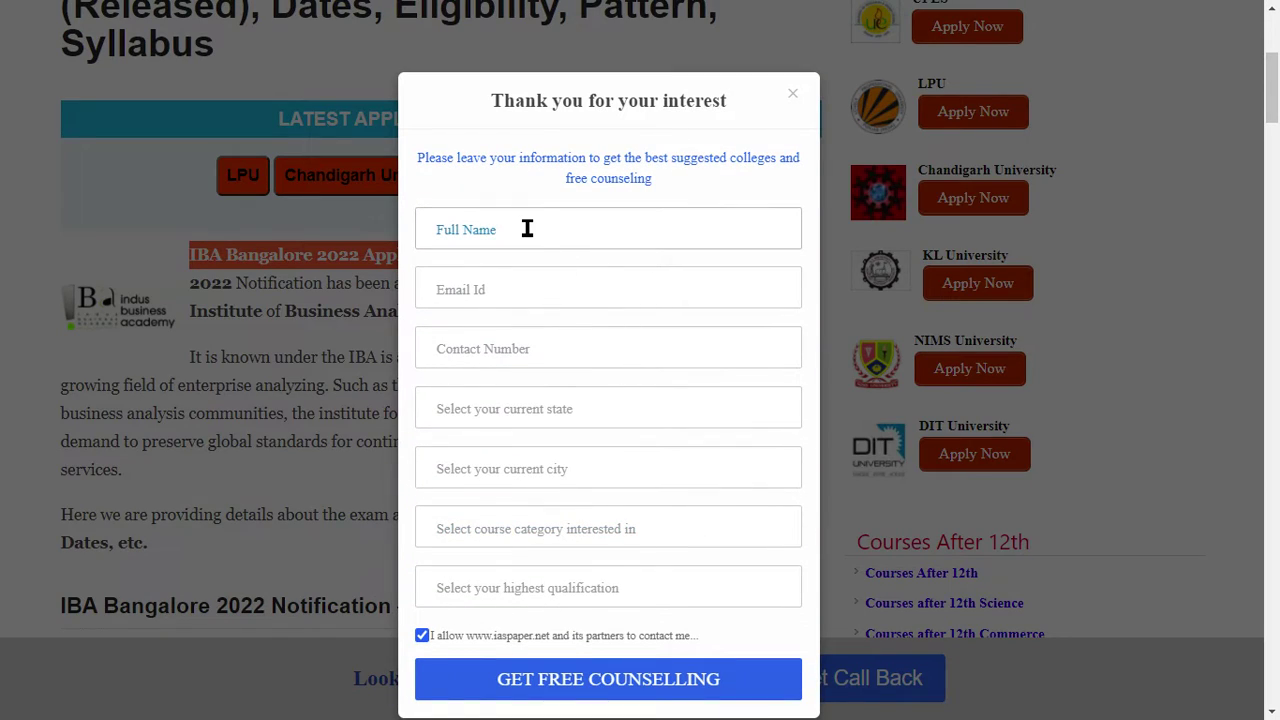
{"action": "left_click", "coordinate": [527, 229]}
{"action": "left_click", "coordinate": [523, 286]}
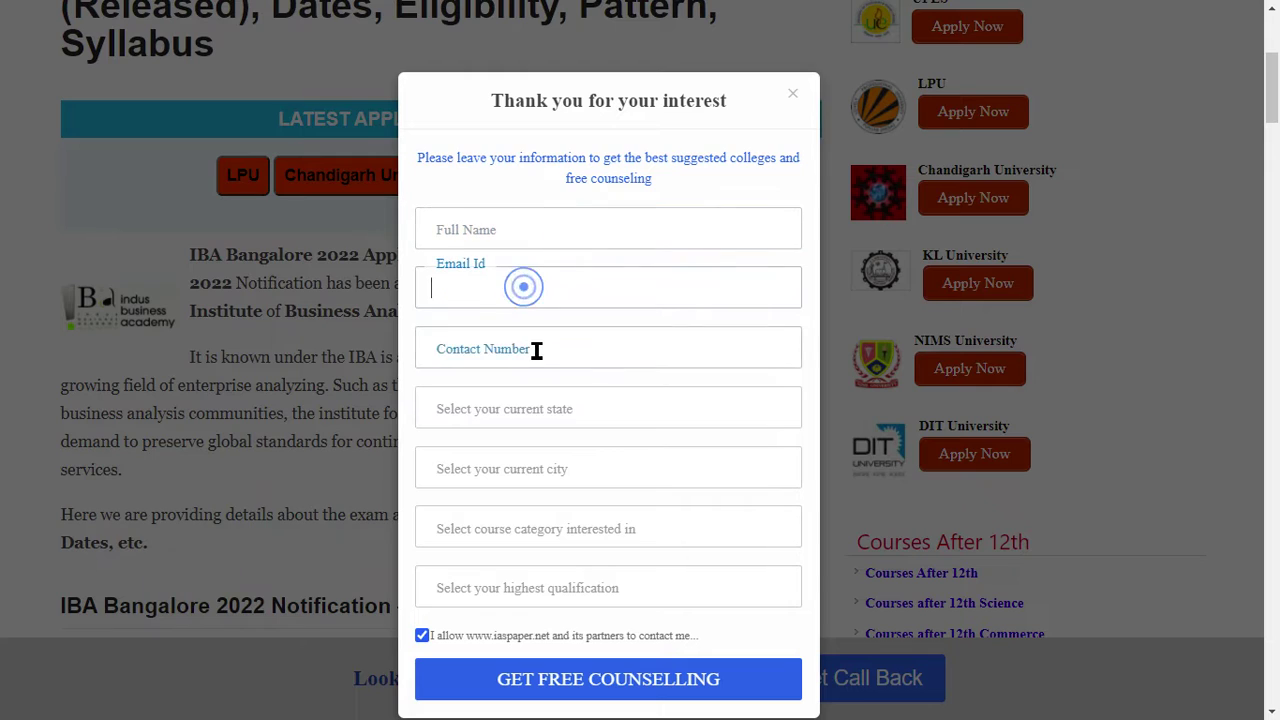
{"action": "left_click", "coordinate": [537, 350]}
{"action": "left_click", "coordinate": [545, 426]}
{"action": "key", "text": "m"}
{"action": "key", "text": "Return"}
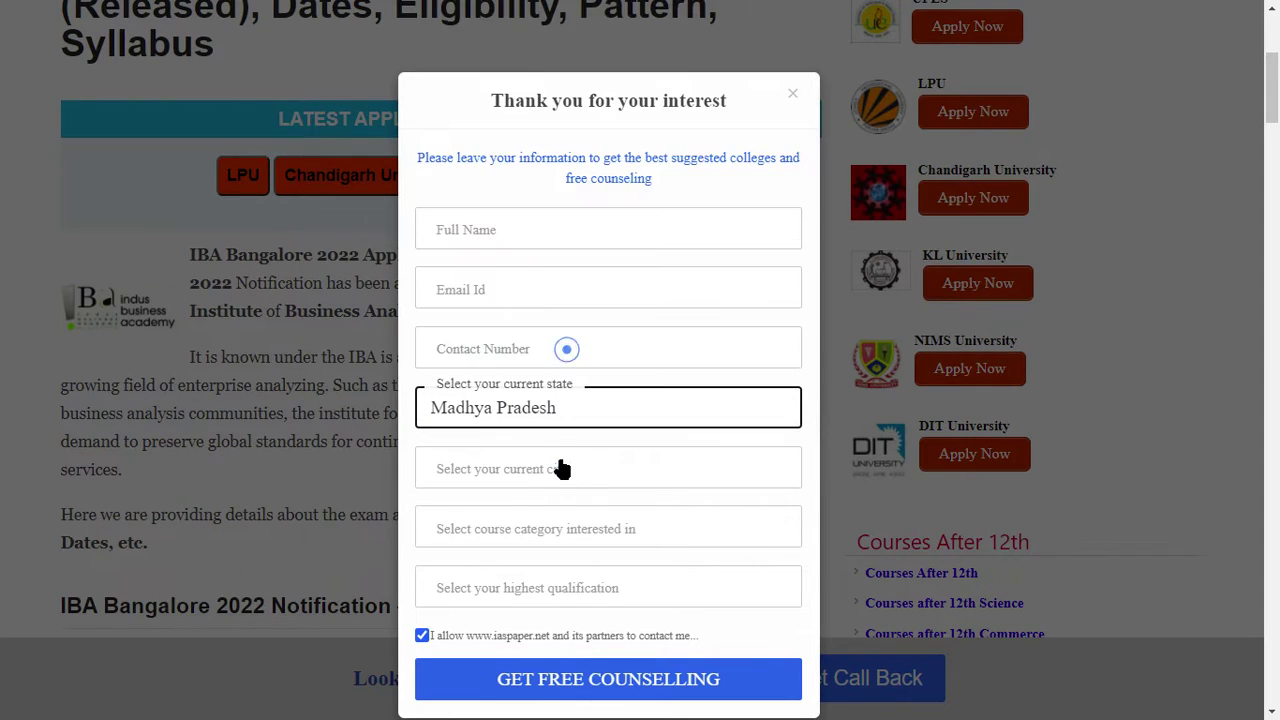
Step: Complete the counselling form with city Gwalior, course Hotel Management / Hospitality and qualification Studying/Completed 12th, and try to submit it
{"action": "left_click", "coordinate": [563, 466]}
{"action": "left_click", "coordinate": [592, 387]}
{"action": "left_click", "coordinate": [583, 531]}
{"action": "left_click", "coordinate": [608, 449]}
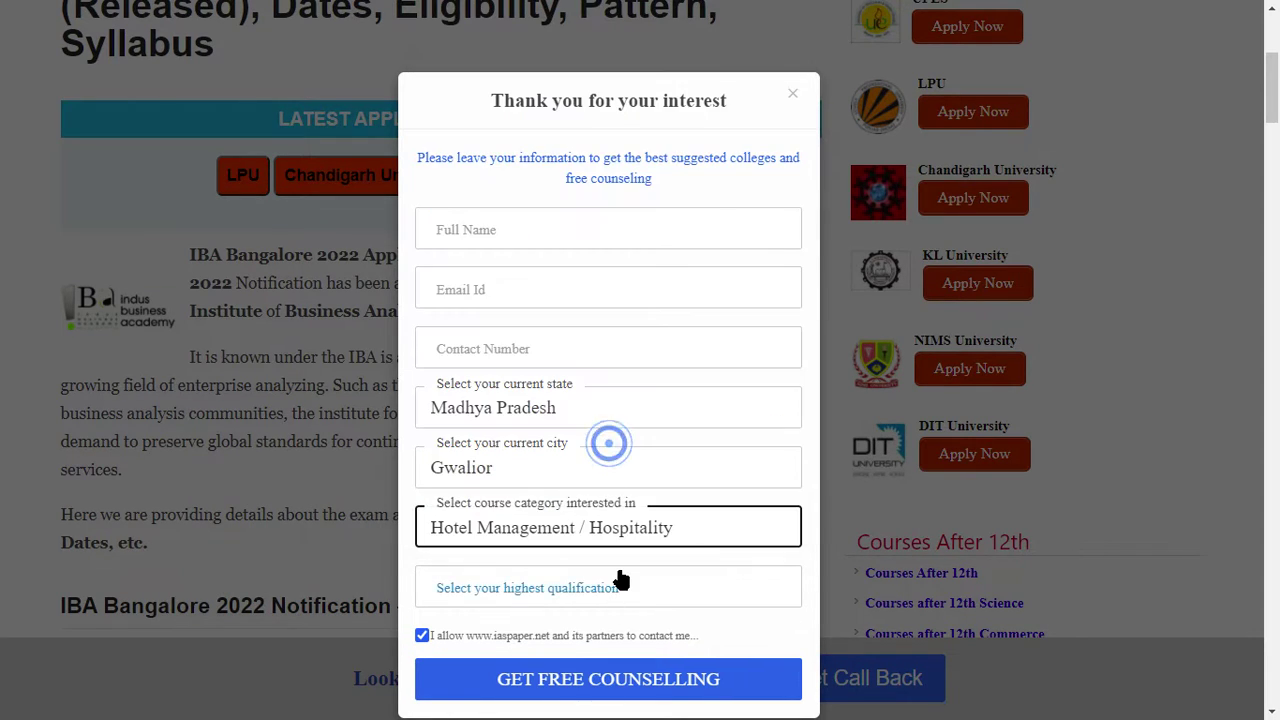
{"action": "left_click", "coordinate": [614, 577]}
{"action": "left_click", "coordinate": [629, 482]}
{"action": "left_click", "coordinate": [629, 679]}
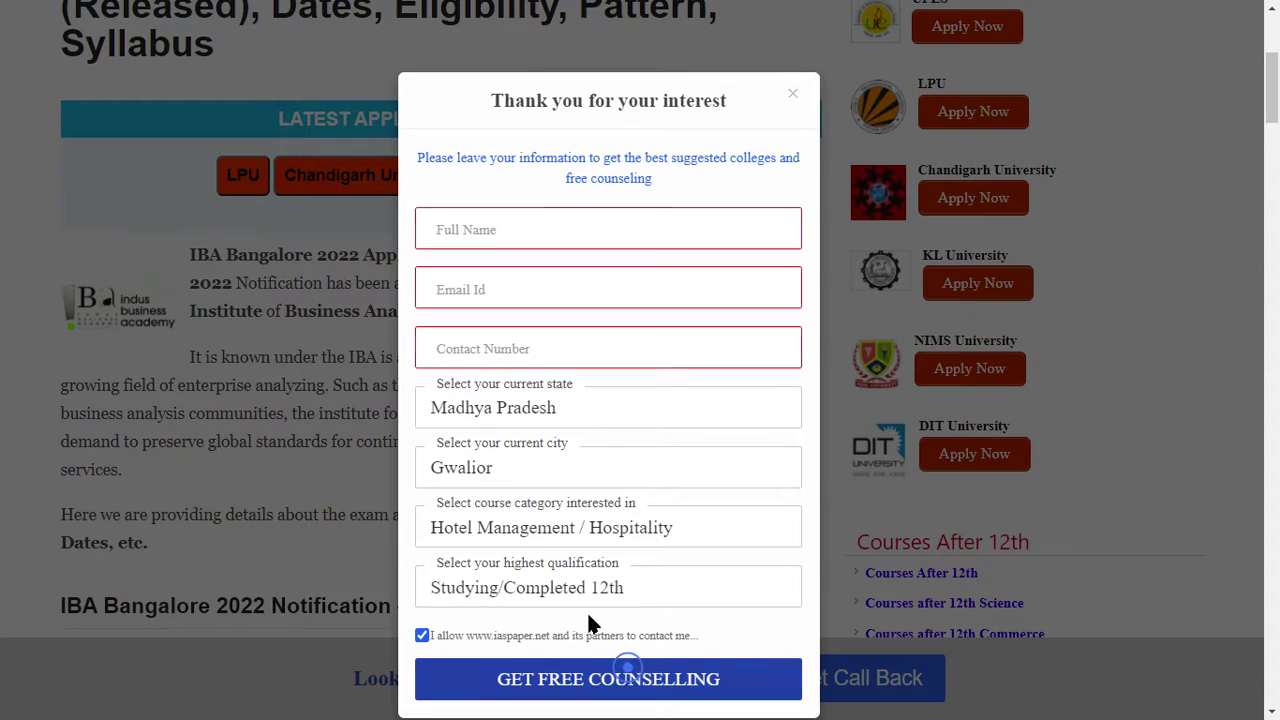
Step: Point out the e-mail and contact number fields and dismiss the counselling form
{"action": "left_click", "coordinate": [523, 280]}
{"action": "left_click", "coordinate": [523, 346]}
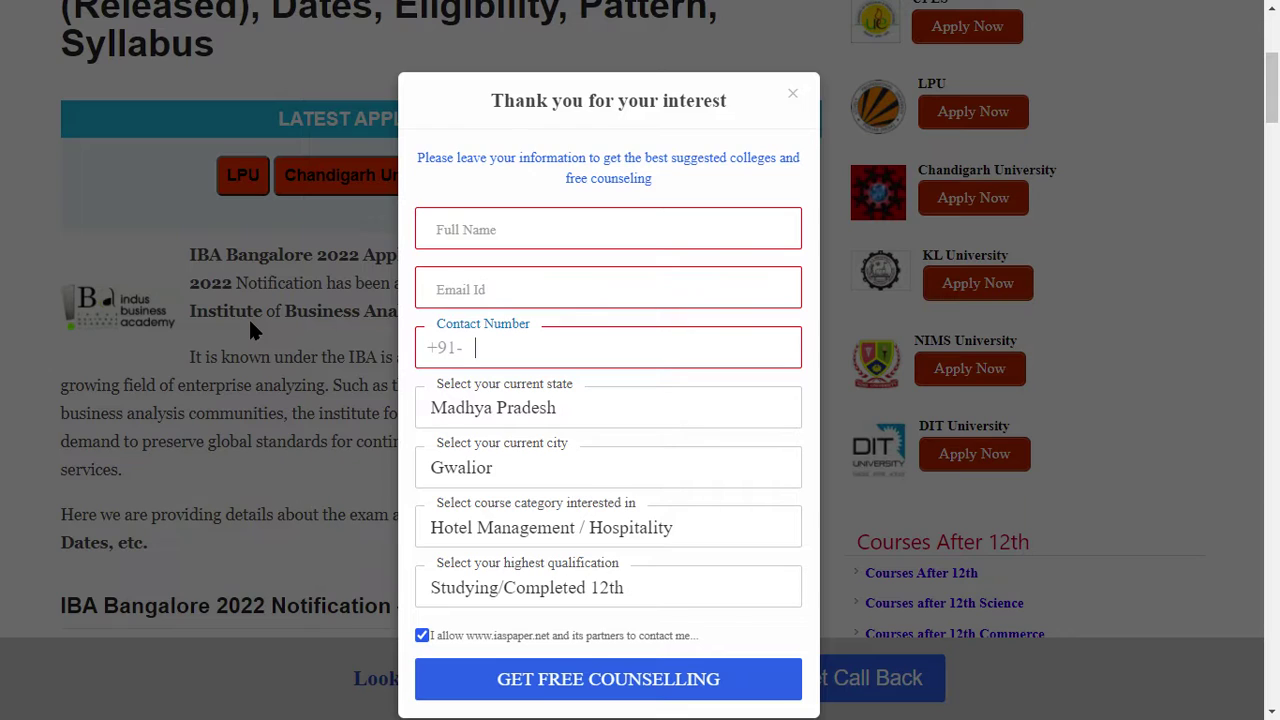
{"action": "left_click", "coordinate": [792, 93]}
Step: Highlight "Application Released" in the notification heading and look over the IBA 2022 Important Date section
{"action": "scroll", "coordinate": [705, 288], "scroll_direction": "down", "scroll_amount": 2}
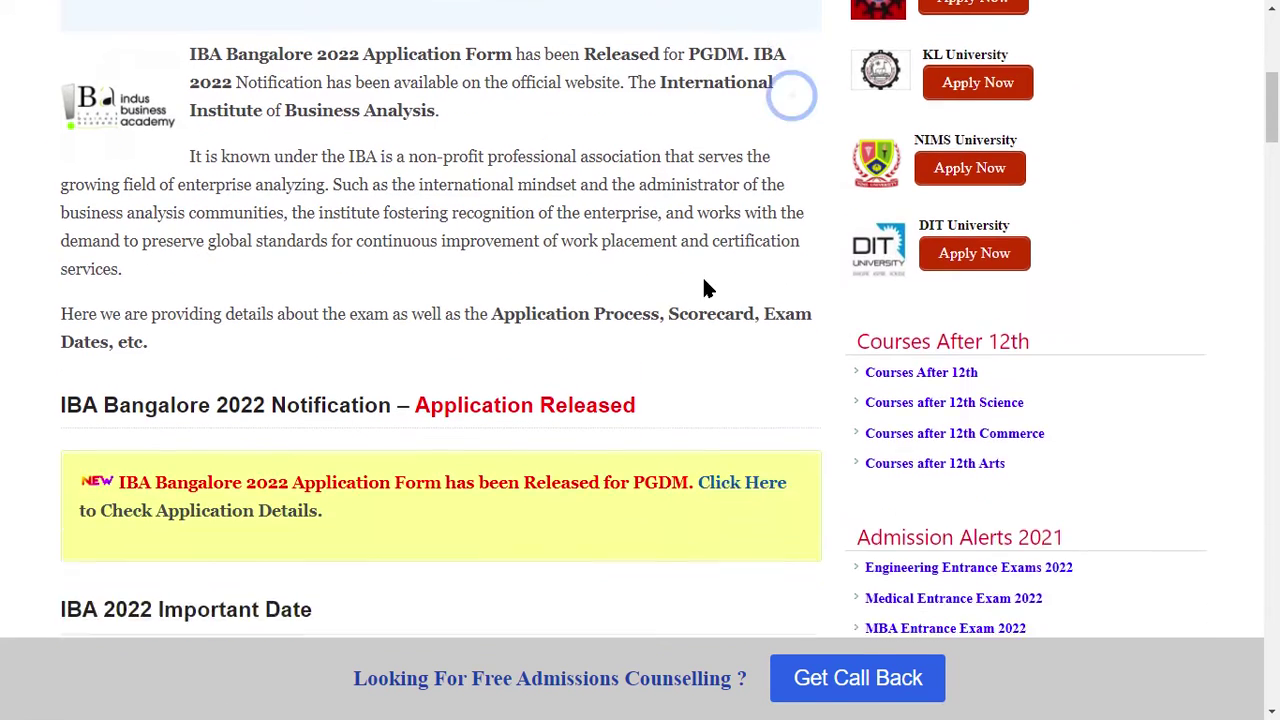
{"action": "scroll", "coordinate": [705, 288], "scroll_direction": "down", "scroll_amount": 2}
{"action": "left_click_drag", "start_coordinate": [410, 231], "coordinate": [660, 231]}
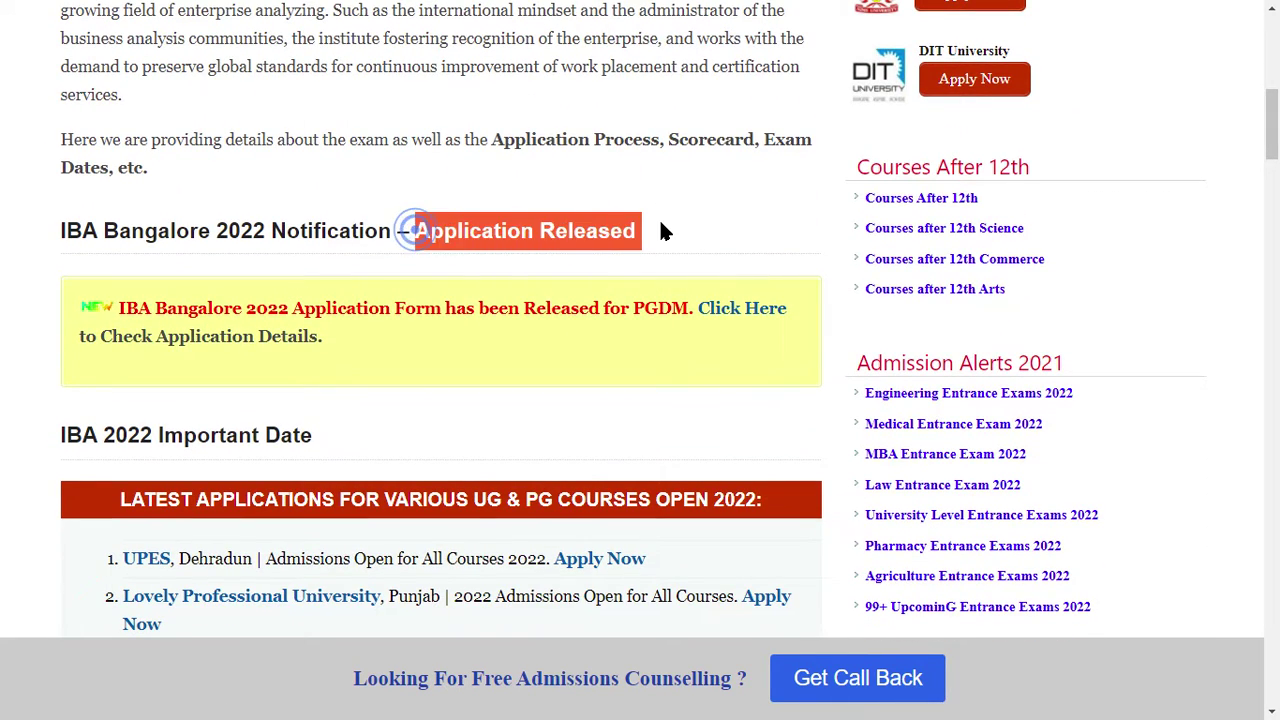
{"action": "left_click", "coordinate": [660, 231]}
{"action": "scroll", "coordinate": [149, 403], "scroll_direction": "down", "scroll_amount": 4}
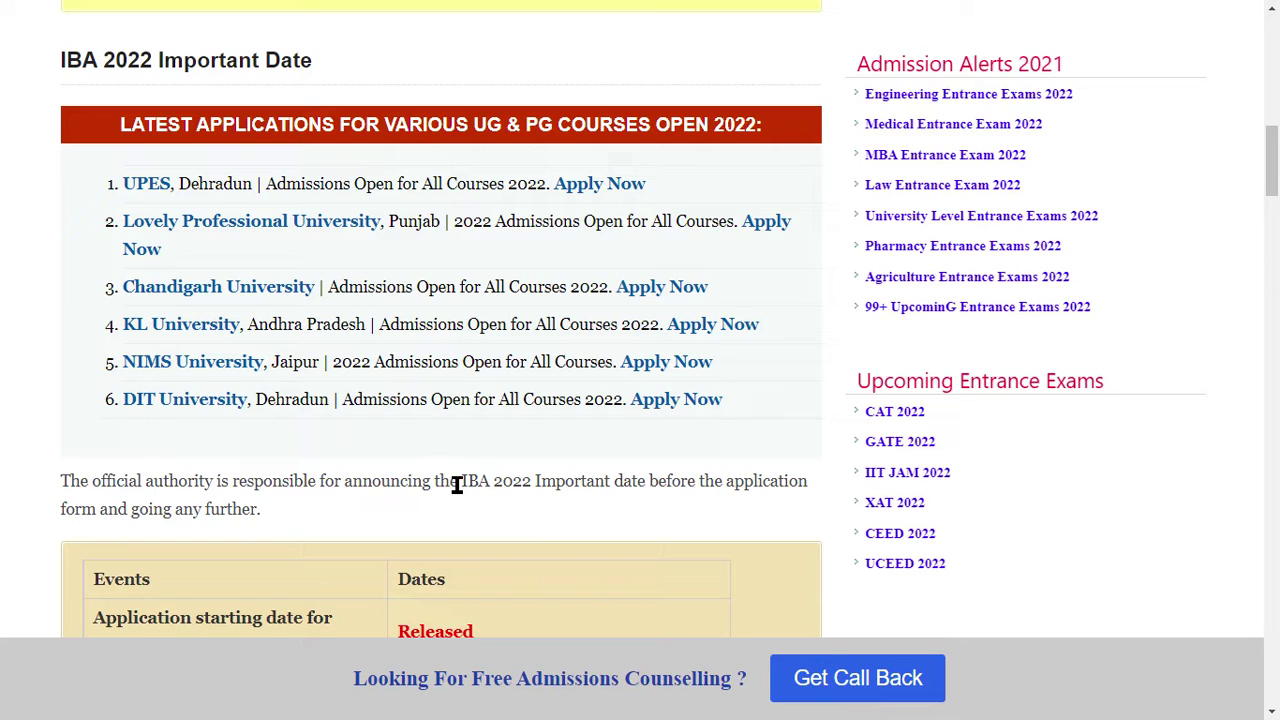
Step: Open the IBA Bangalore 2022 application details page and follow its apply link to the official application form
{"action": "scroll", "coordinate": [456, 485], "scroll_direction": "up", "scroll_amount": 1}
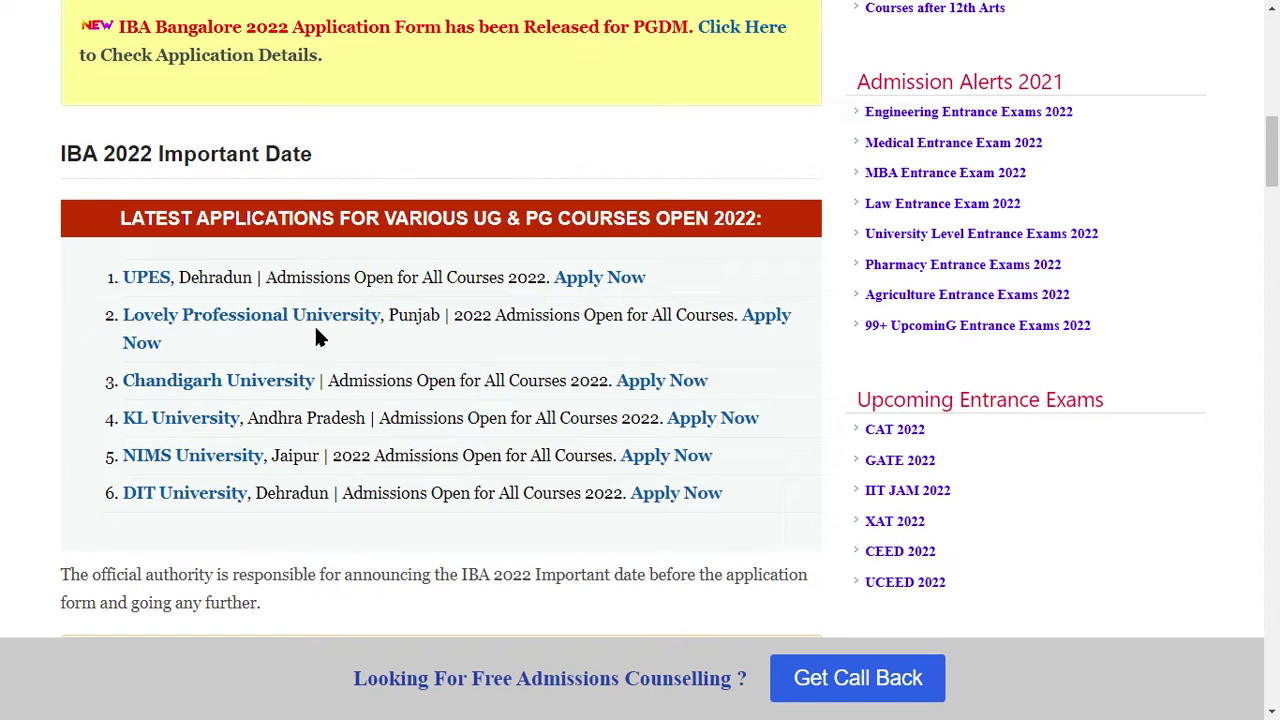
{"action": "scroll", "coordinate": [163, 209], "scroll_direction": "up", "scroll_amount": 3}
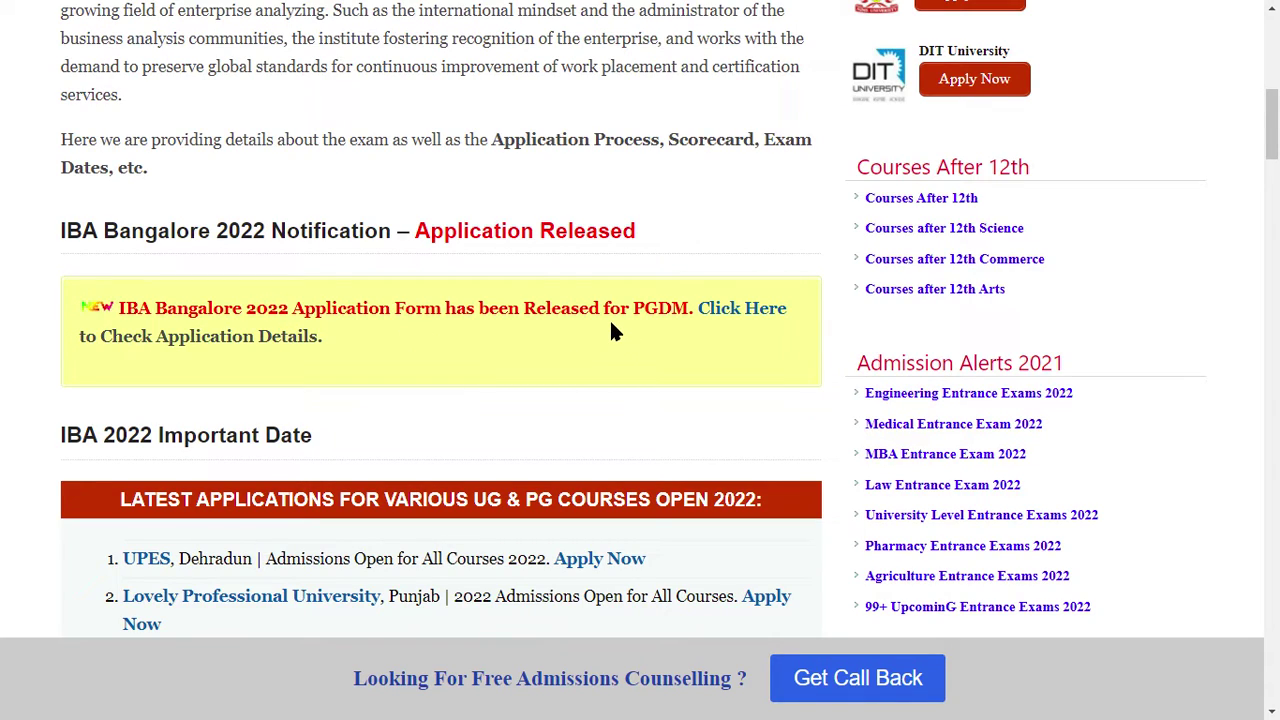
{"action": "left_click", "coordinate": [760, 312]}
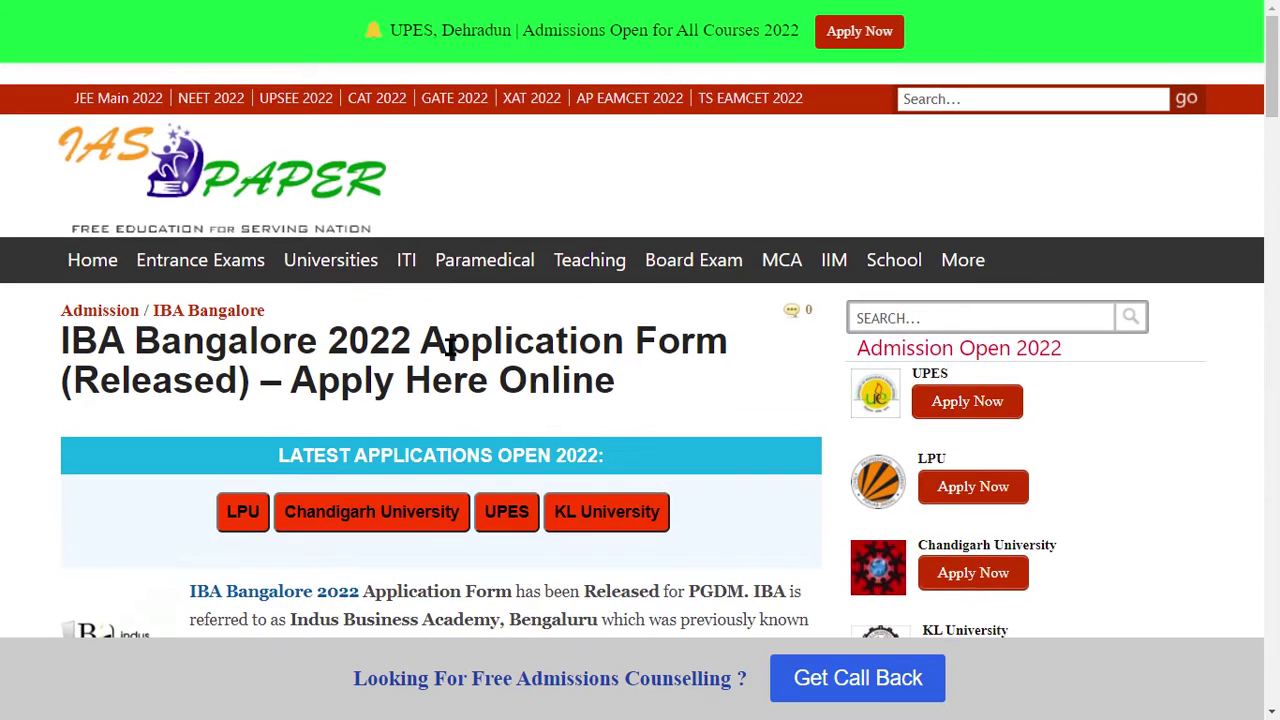
{"action": "scroll", "coordinate": [445, 350], "scroll_direction": "down", "scroll_amount": 3}
{"action": "scroll", "coordinate": [450, 346], "scroll_direction": "down", "scroll_amount": 3}
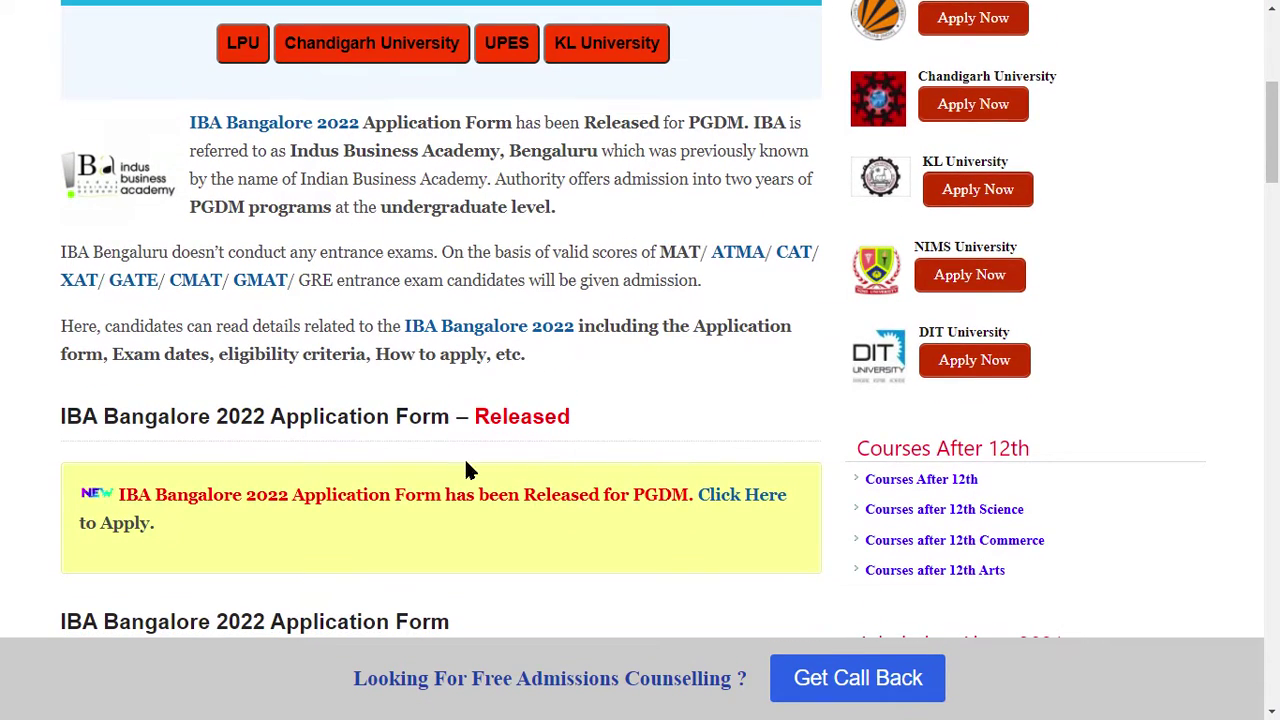
{"action": "left_click", "coordinate": [752, 496]}
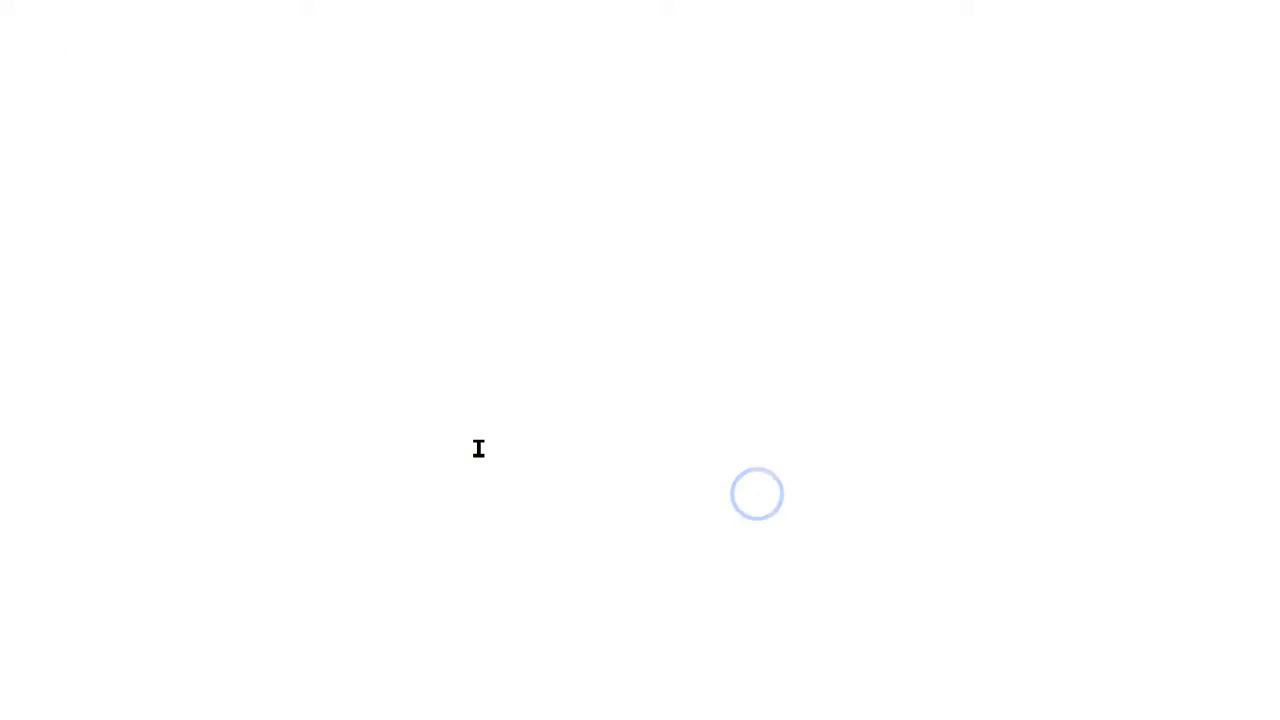
Step: Look over the instructions and the Personal Details section of the Application Form 2022-24
{"action": "scroll", "coordinate": [168, 395], "scroll_direction": "down", "scroll_amount": 2}
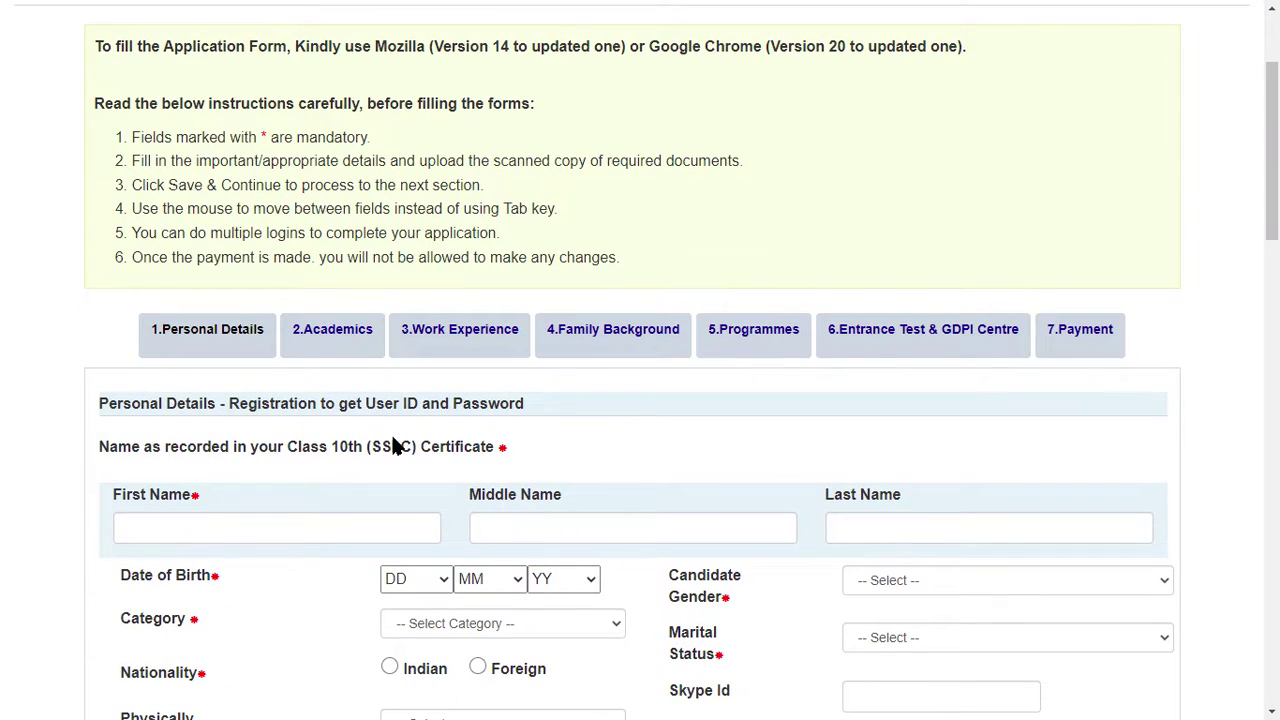
{"action": "scroll", "coordinate": [253, 370], "scroll_direction": "up", "scroll_amount": 2}
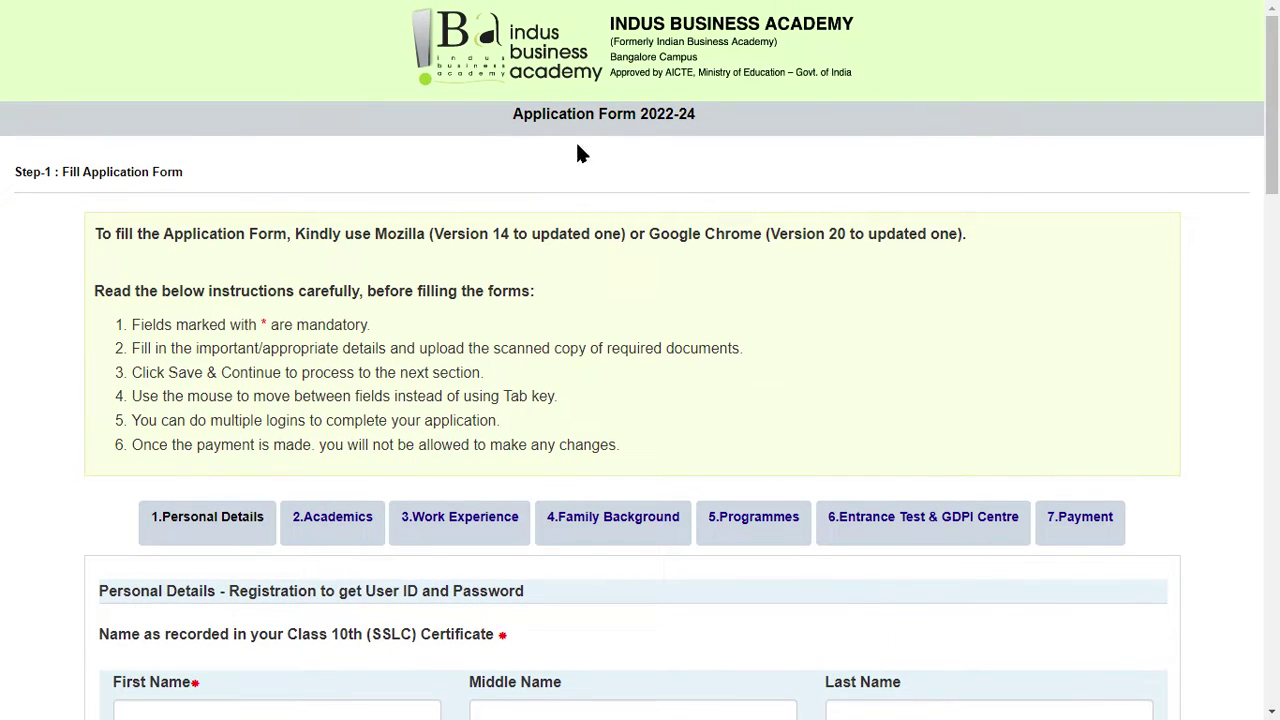
{"action": "scroll", "coordinate": [703, 155], "scroll_direction": "down", "scroll_amount": 6}
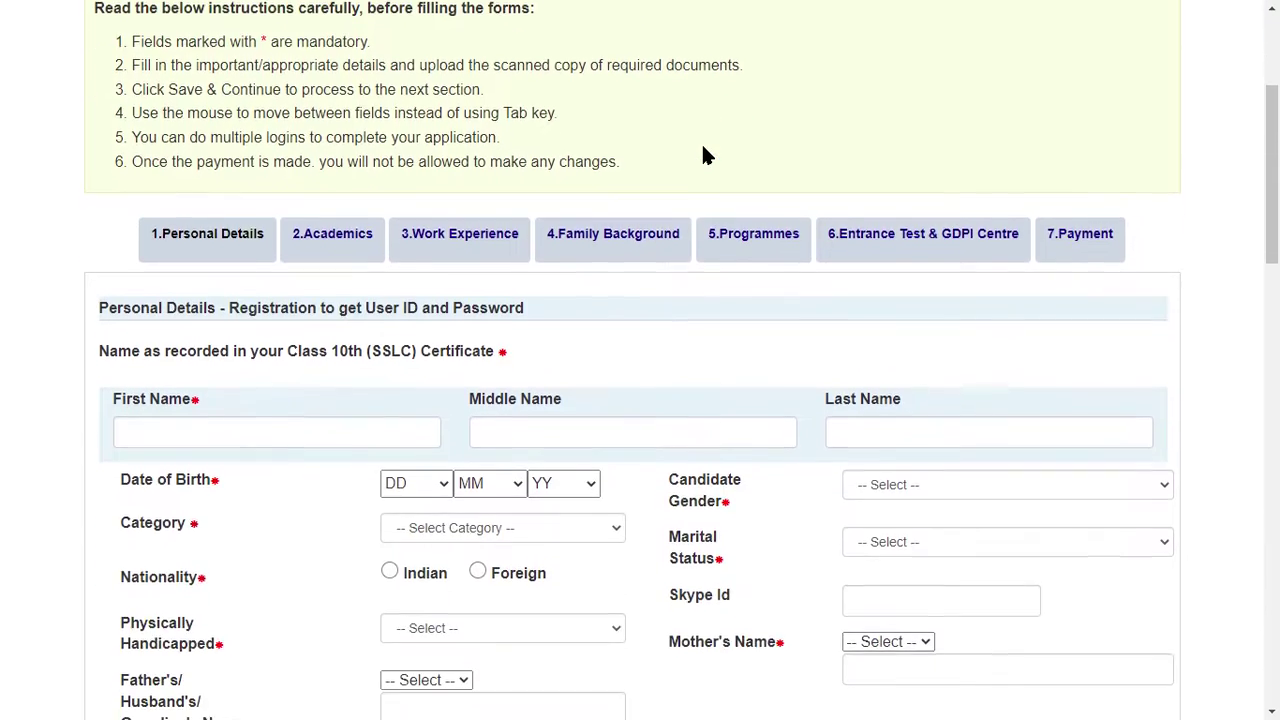
{"action": "scroll", "coordinate": [291, 236], "scroll_direction": "up", "scroll_amount": 1}
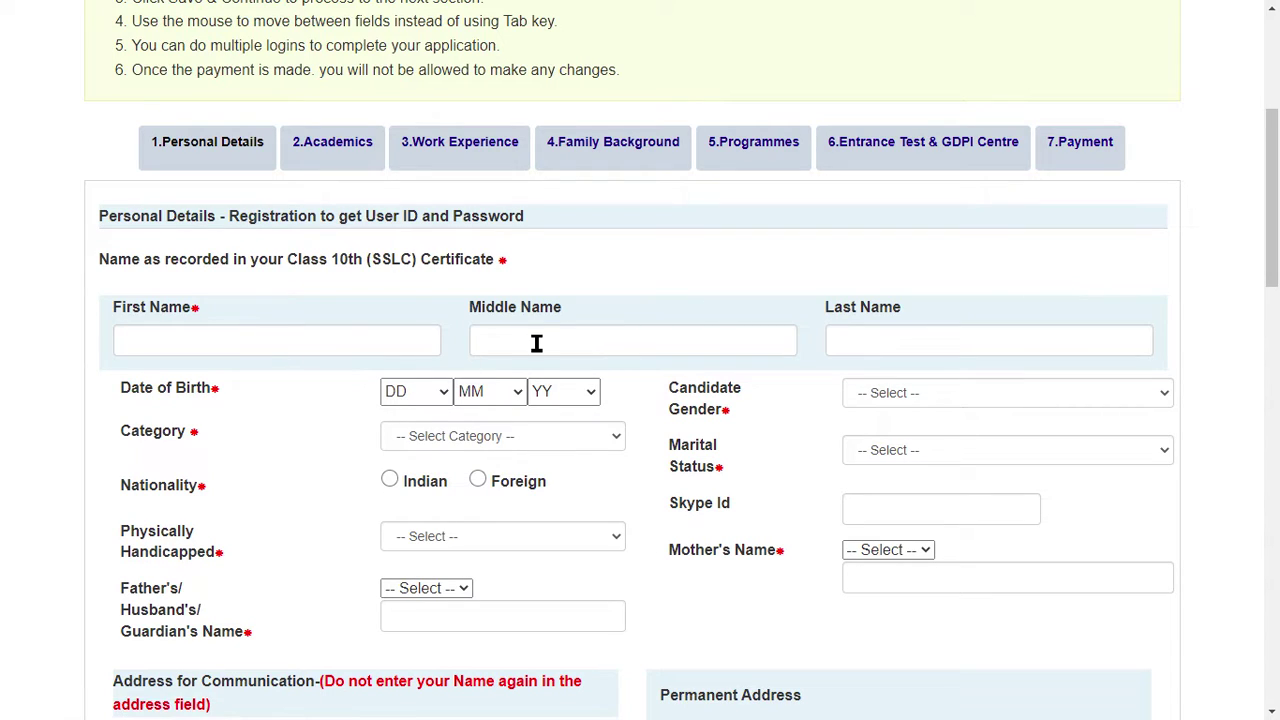
Step: Enter "Name" as the candidate's first name and choose the day of the date of birth
{"action": "left_click", "coordinate": [296, 337]}
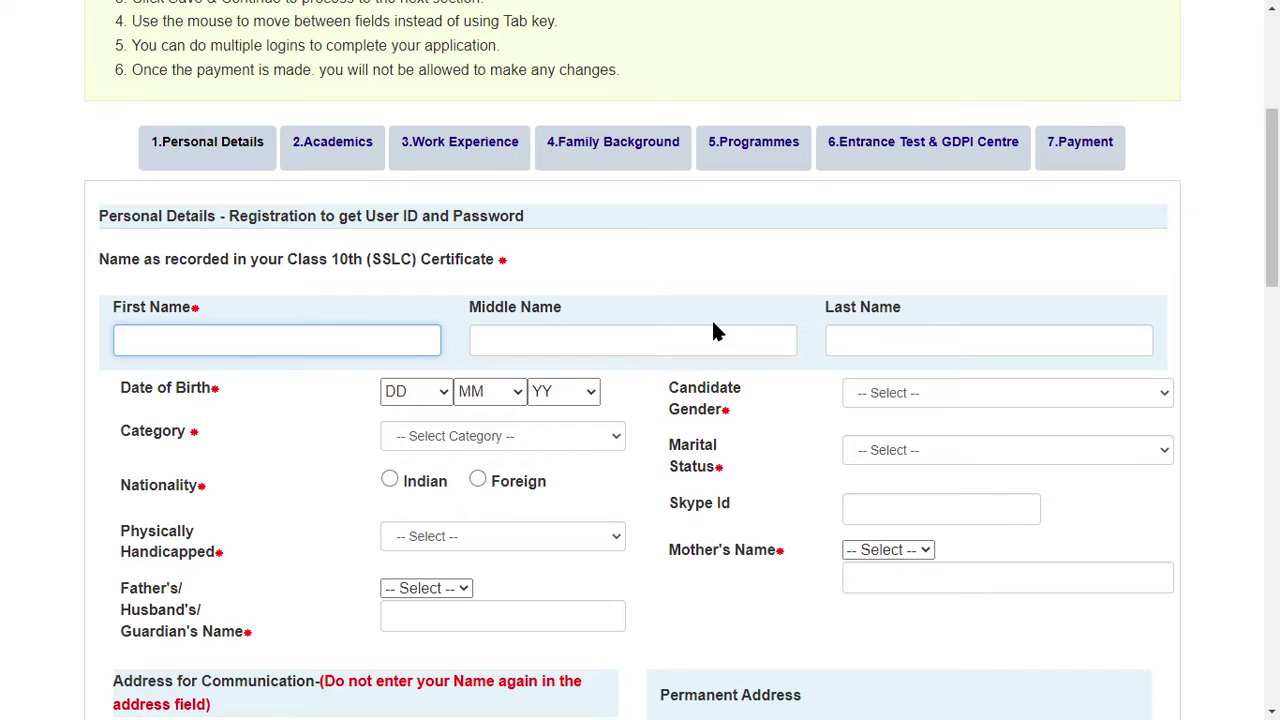
{"action": "left_click", "coordinate": [666, 340]}
{"action": "left_click", "coordinate": [955, 347]}
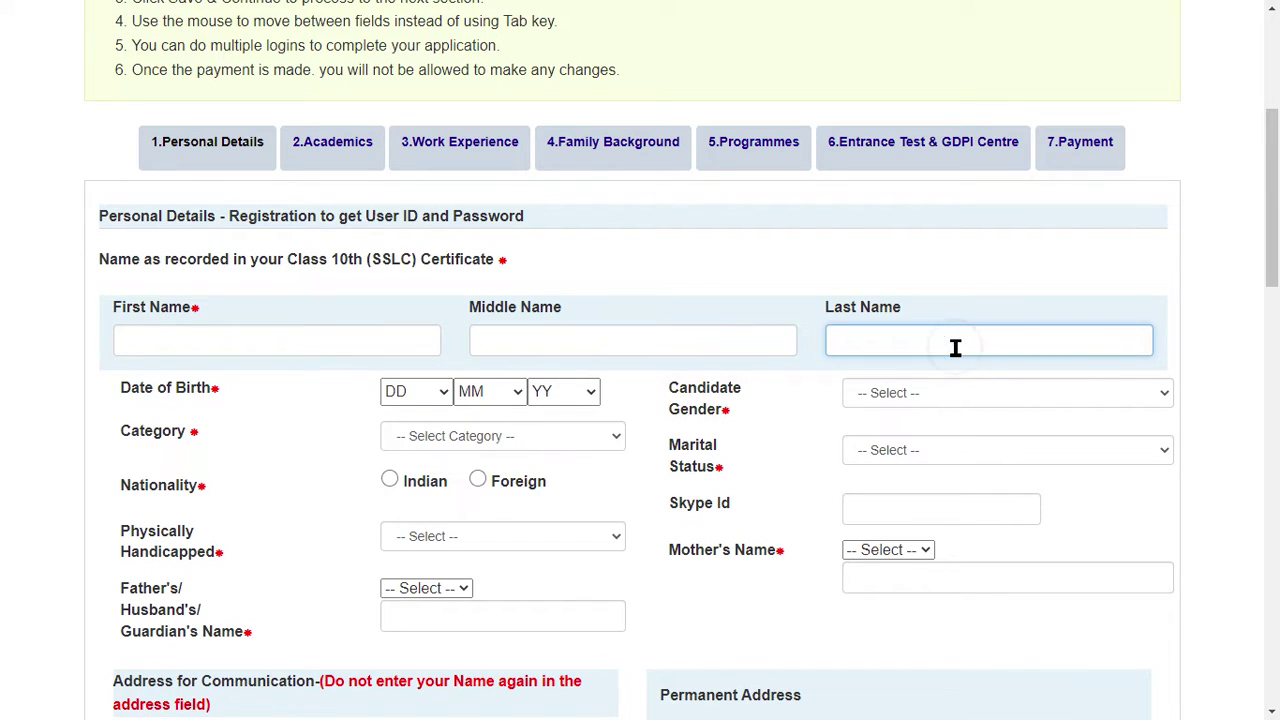
{"action": "left_click", "coordinate": [429, 399]}
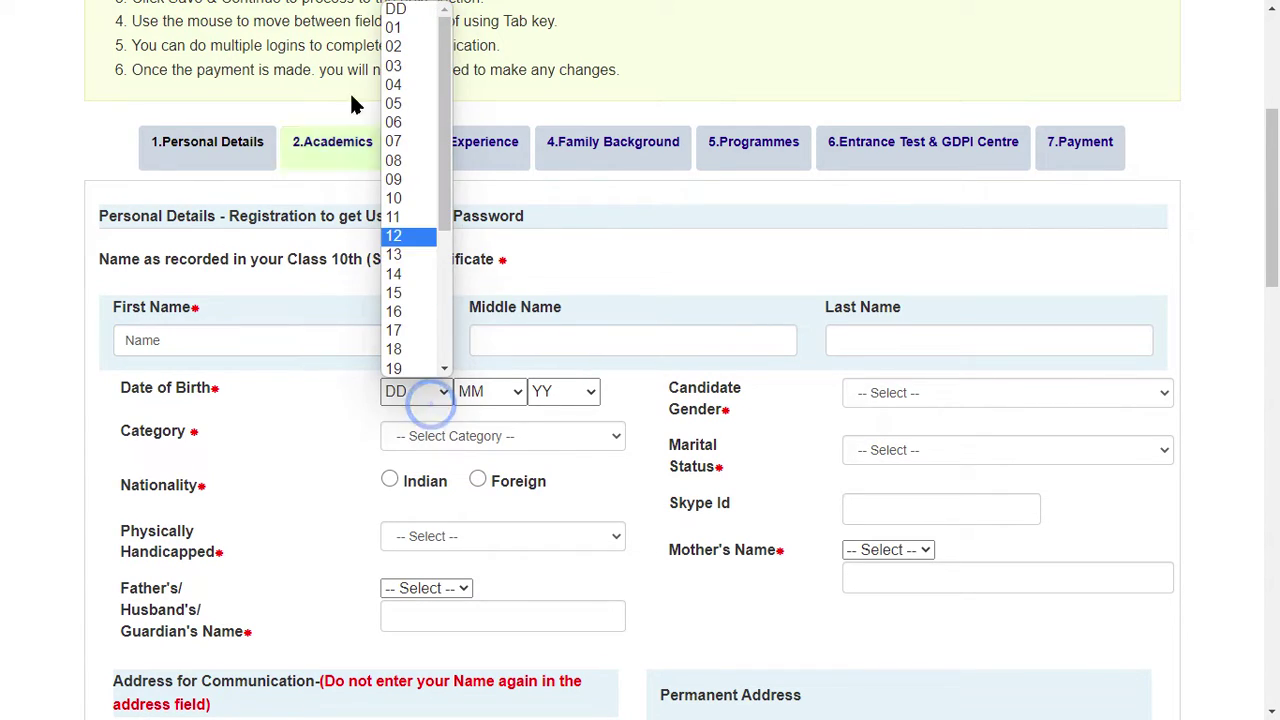
{"action": "left_click", "coordinate": [405, 35]}
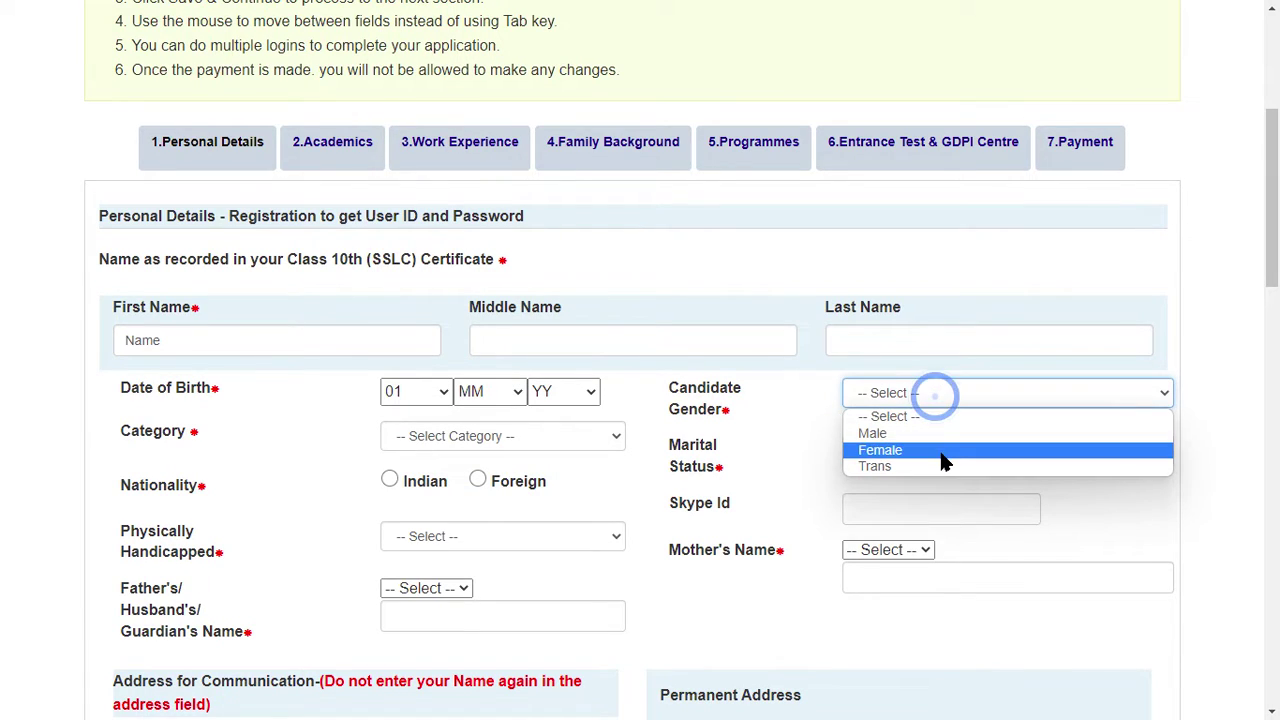
Step: Set the candidate's gender to Female, marital status to Single and nationality to Indian
{"action": "left_click", "coordinate": [945, 450]}
{"action": "left_click", "coordinate": [932, 460]}
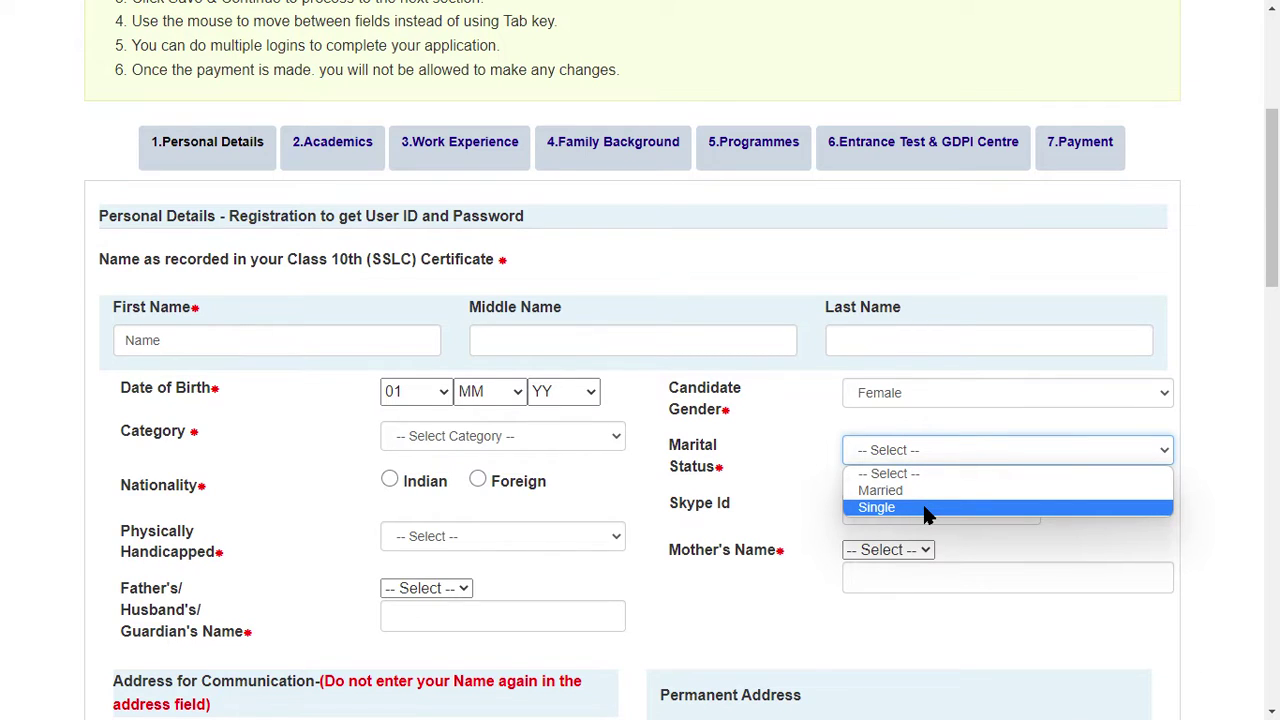
{"action": "left_click", "coordinate": [925, 508]}
{"action": "scroll", "coordinate": [395, 512], "scroll_direction": "down", "scroll_amount": 1}
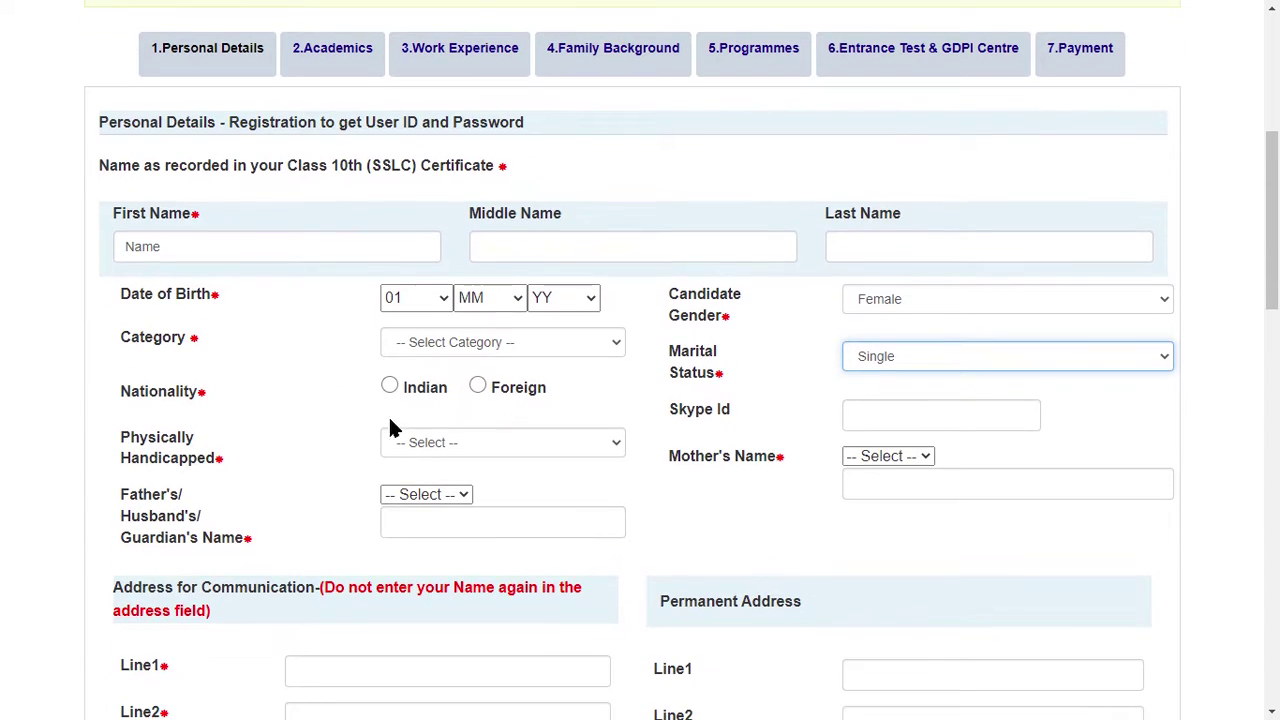
{"action": "left_click", "coordinate": [389, 387]}
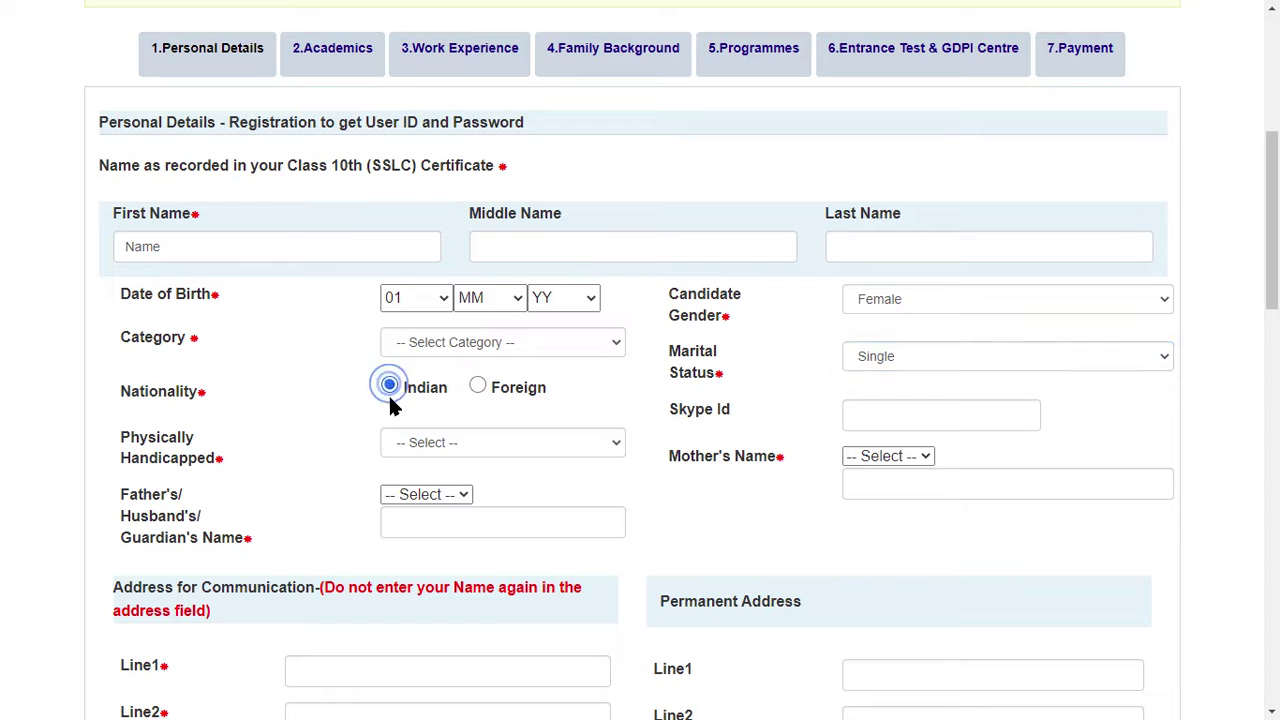
Step: View the Physically Handicapped options and set the title for the mother's name to Mrs
{"action": "left_click", "coordinate": [458, 446]}
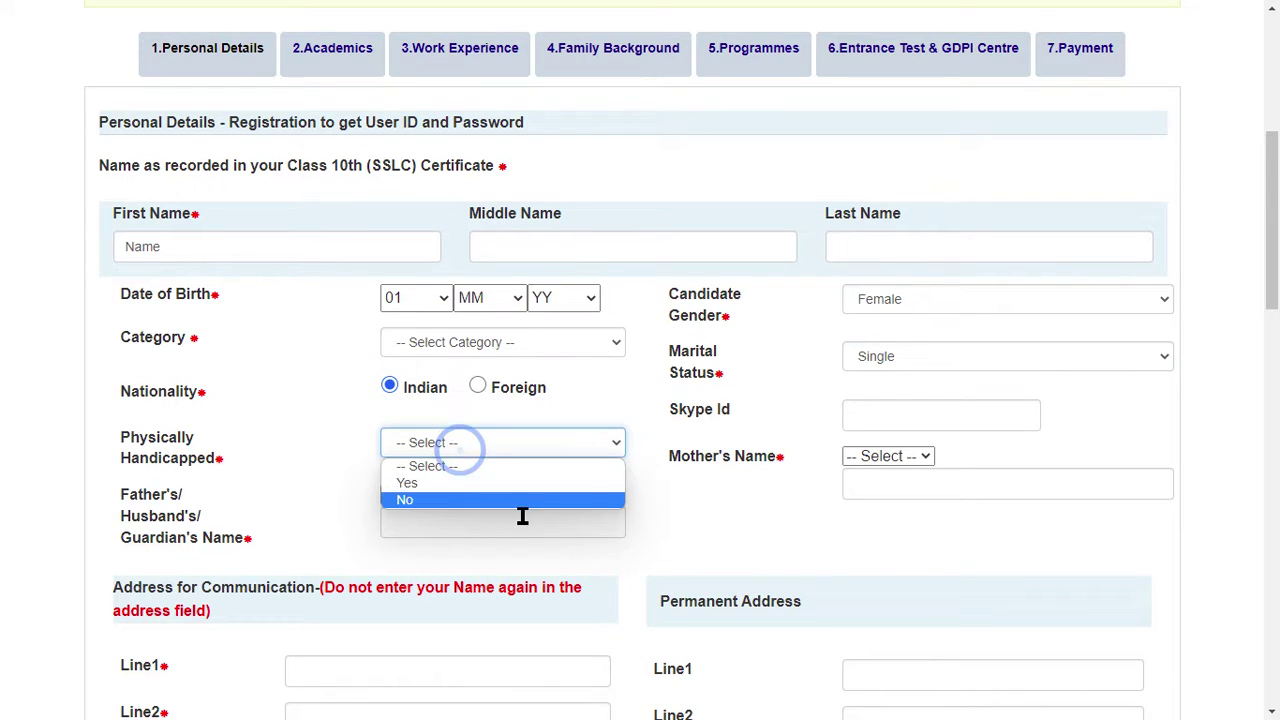
{"action": "left_click", "coordinate": [286, 432]}
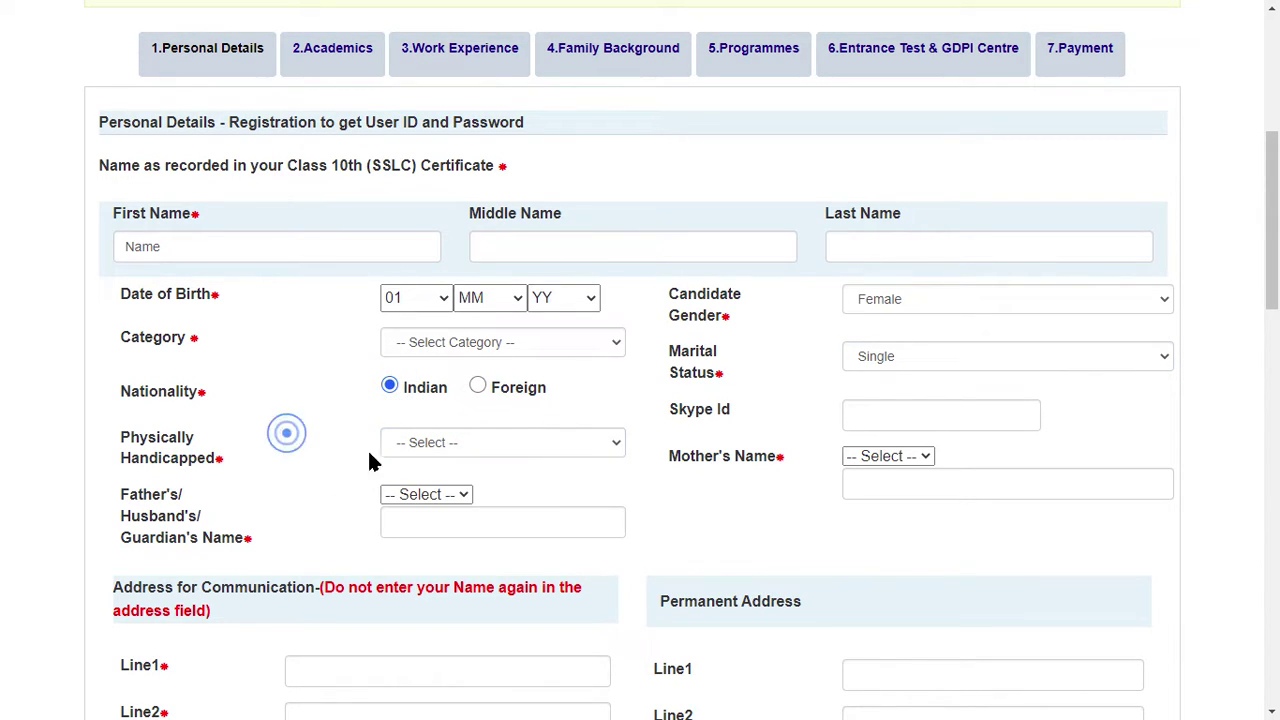
{"action": "left_click", "coordinate": [529, 446]}
{"action": "left_click", "coordinate": [917, 456]}
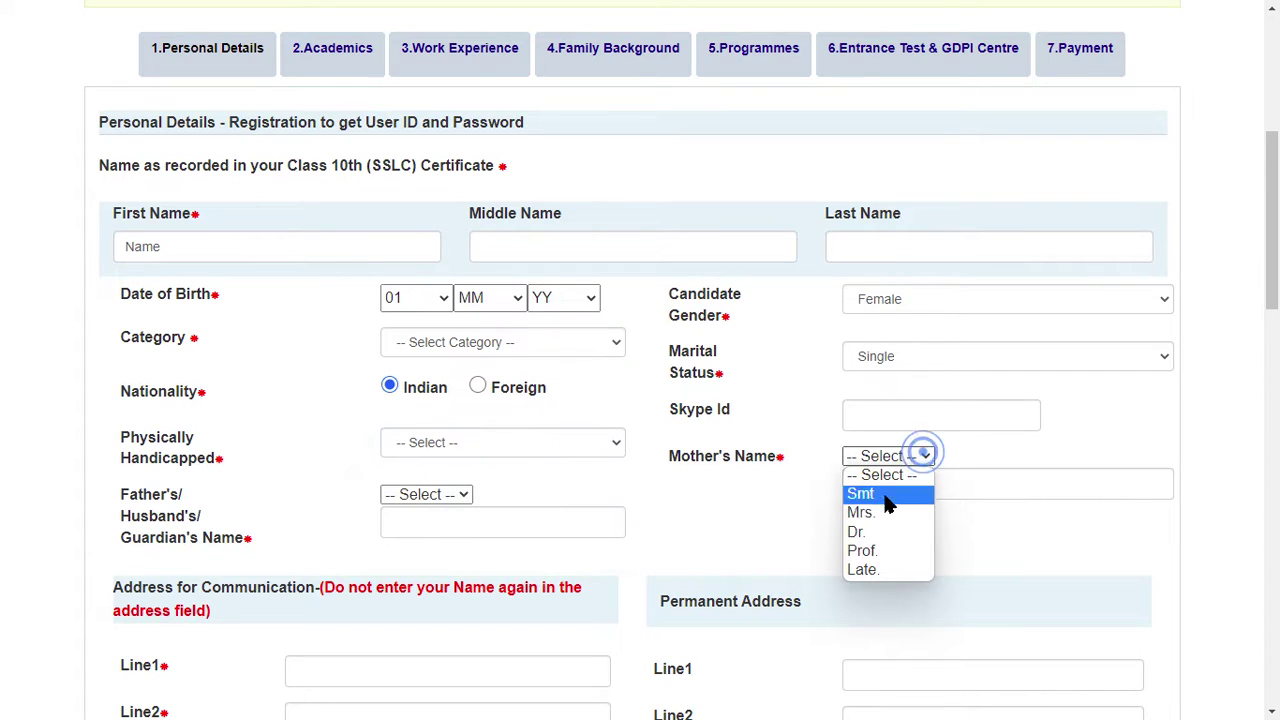
{"action": "left_click", "coordinate": [902, 515]}
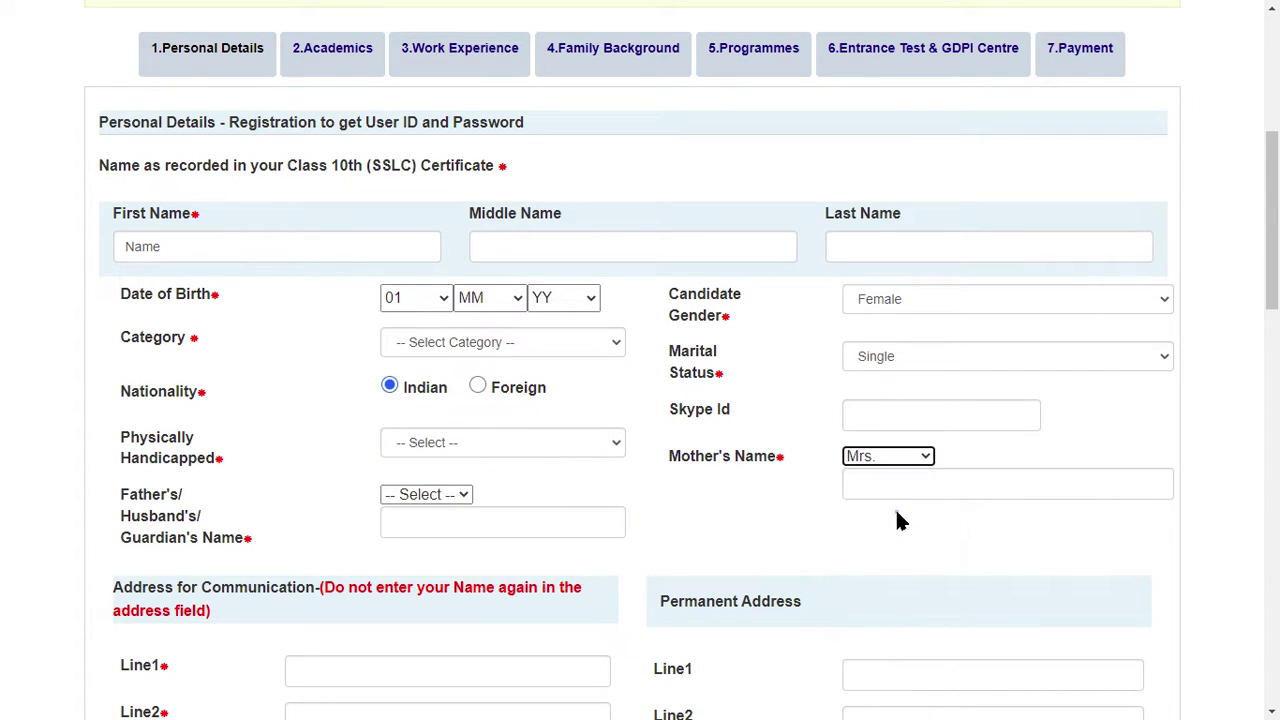
Step: Select UTTAR PRADESH as the state in the Address for Communication section
{"action": "left_click", "coordinate": [446, 524]}
{"action": "key", "text": "Tab"}
{"action": "scroll", "coordinate": [400, 400], "scroll_direction": "down", "scroll_amount": 5}
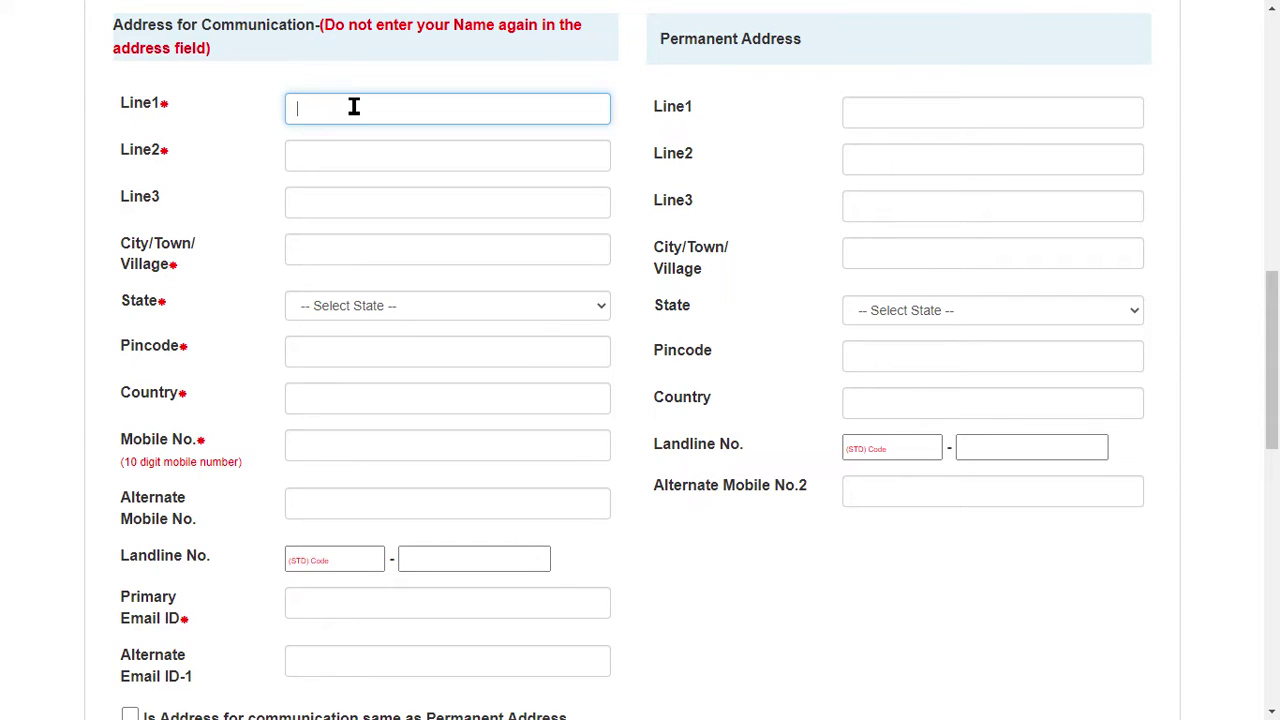
{"action": "scroll", "coordinate": [320, 268], "scroll_direction": "down", "scroll_amount": 1}
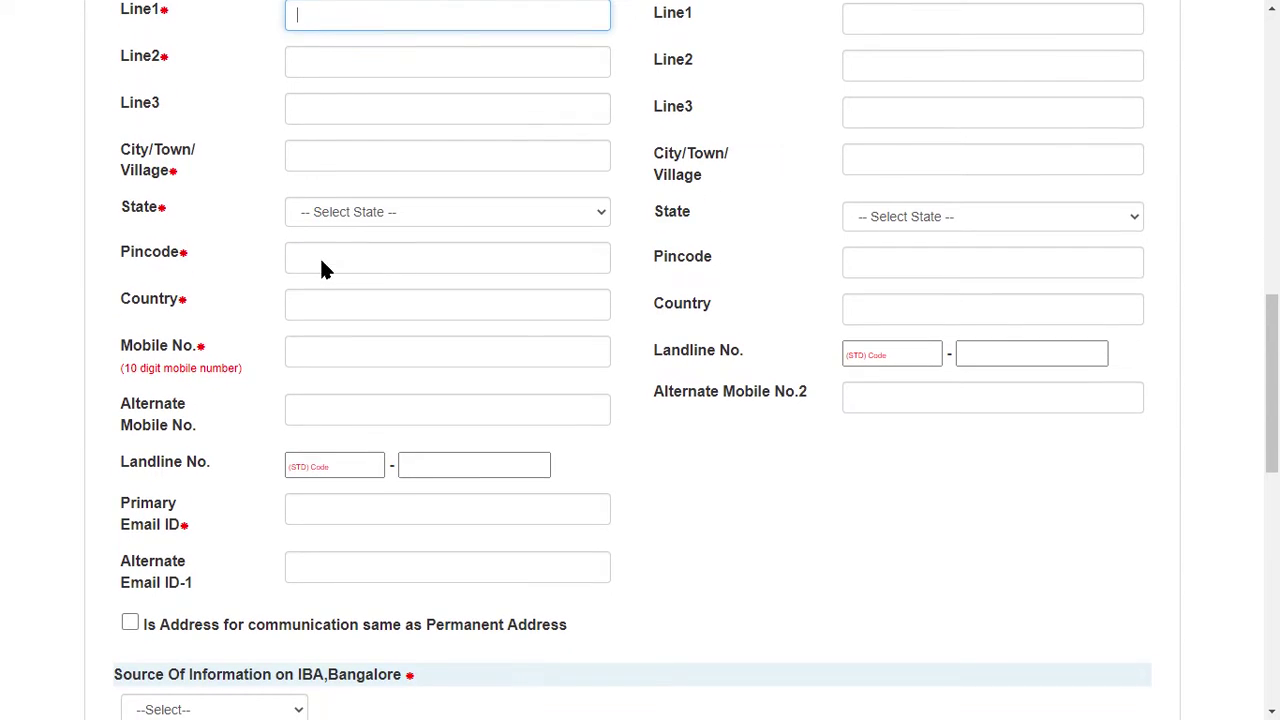
{"action": "left_click", "coordinate": [389, 160]}
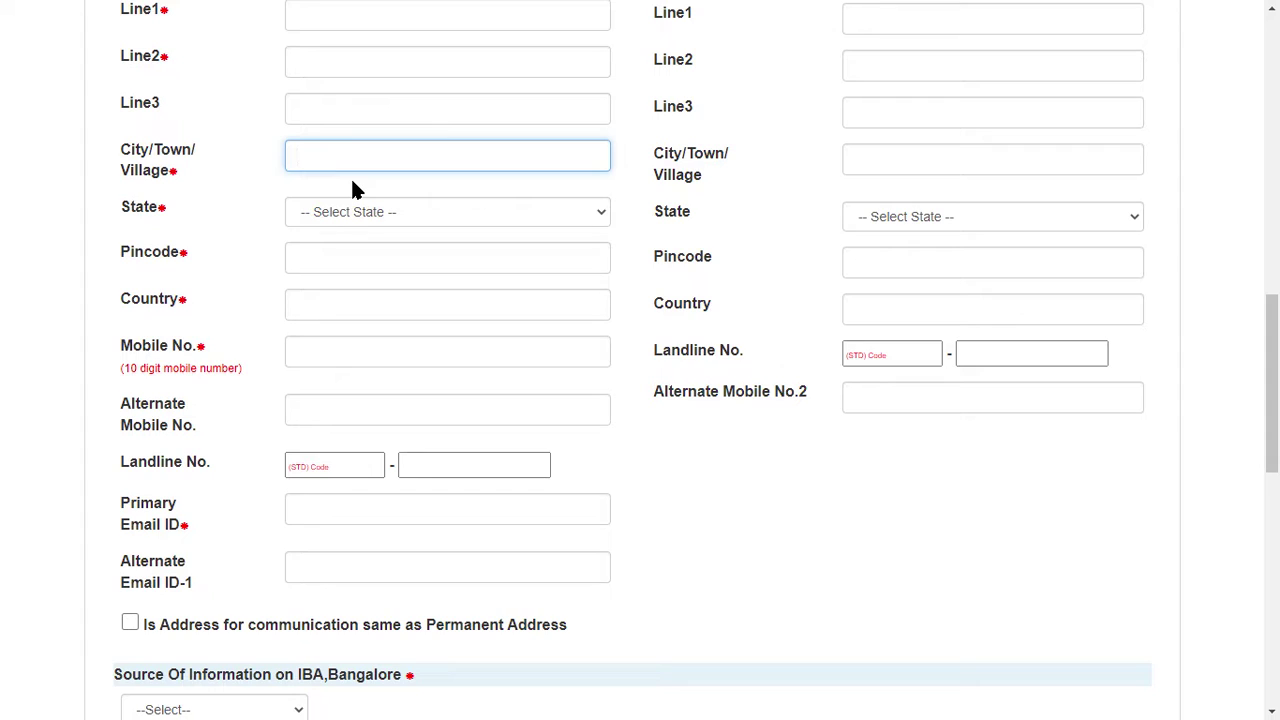
{"action": "left_click", "coordinate": [387, 213]}
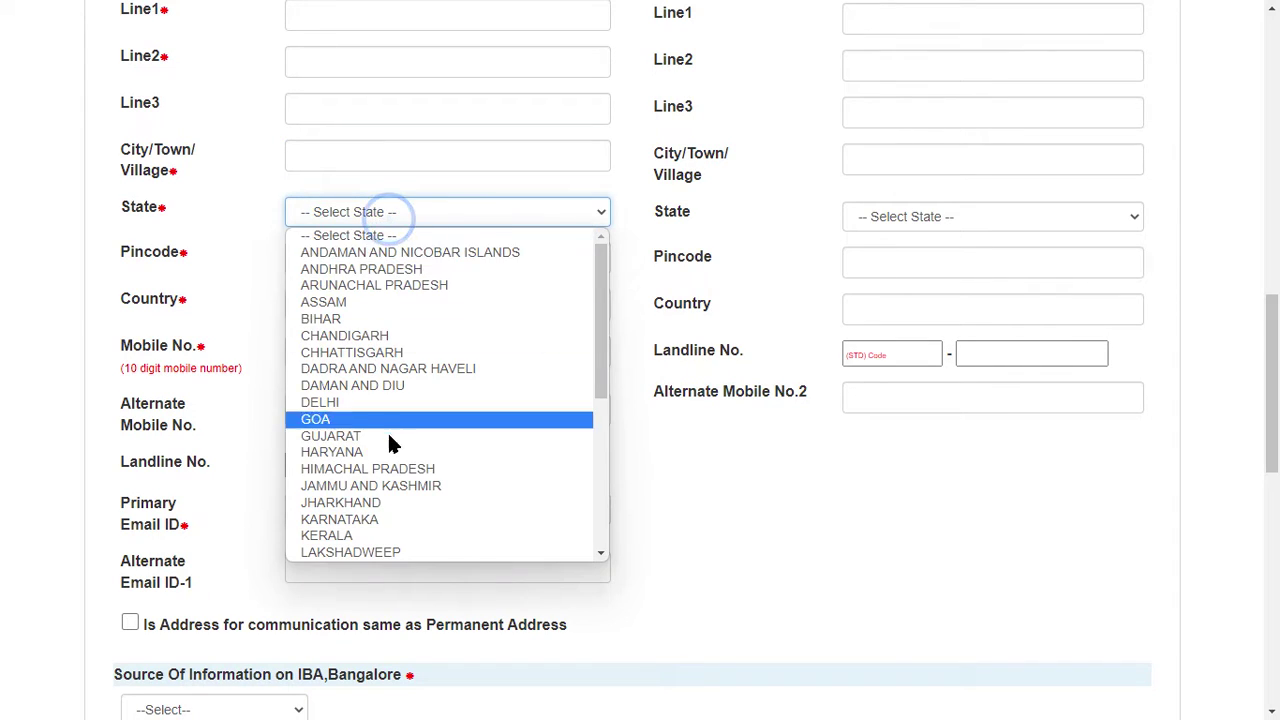
{"action": "scroll", "coordinate": [389, 445], "scroll_direction": "down", "scroll_amount": 5}
{"action": "left_click", "coordinate": [399, 506]}
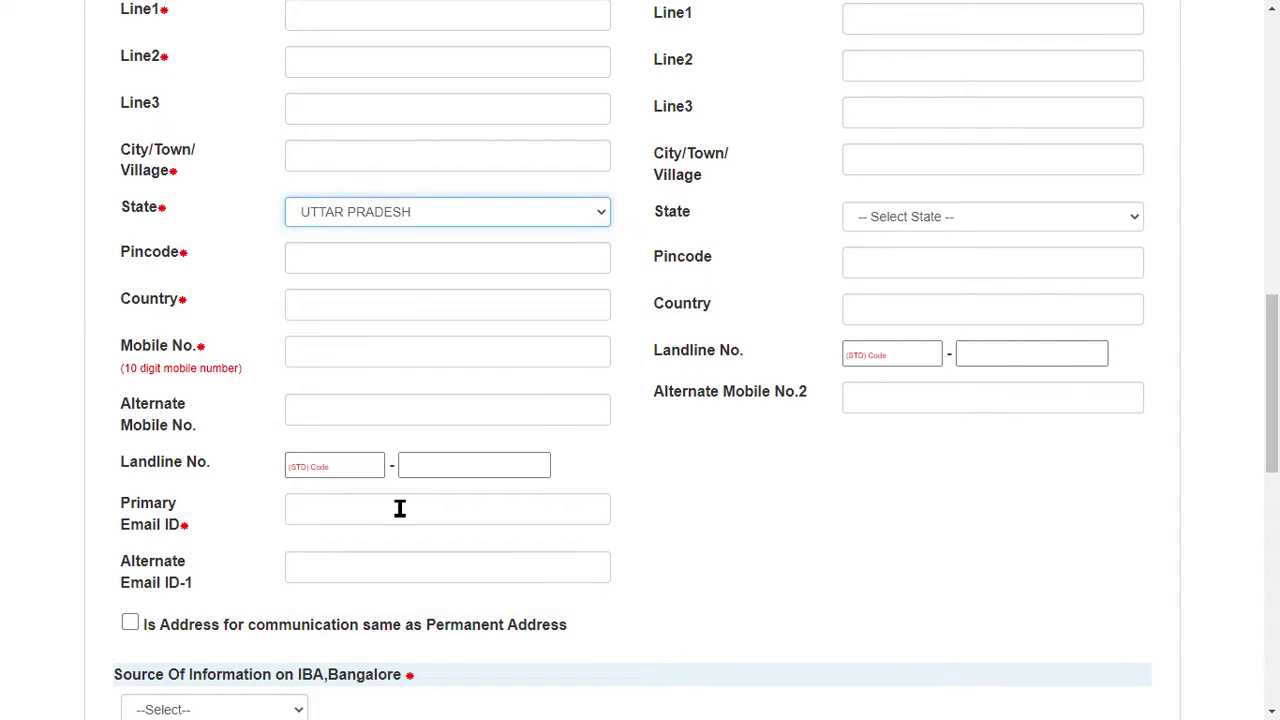
Step: Look through the remaining communication address fields, from pincode and country to mobile, landline and e-mail IDs
{"action": "left_click", "coordinate": [371, 252]}
{"action": "left_click", "coordinate": [313, 302]}
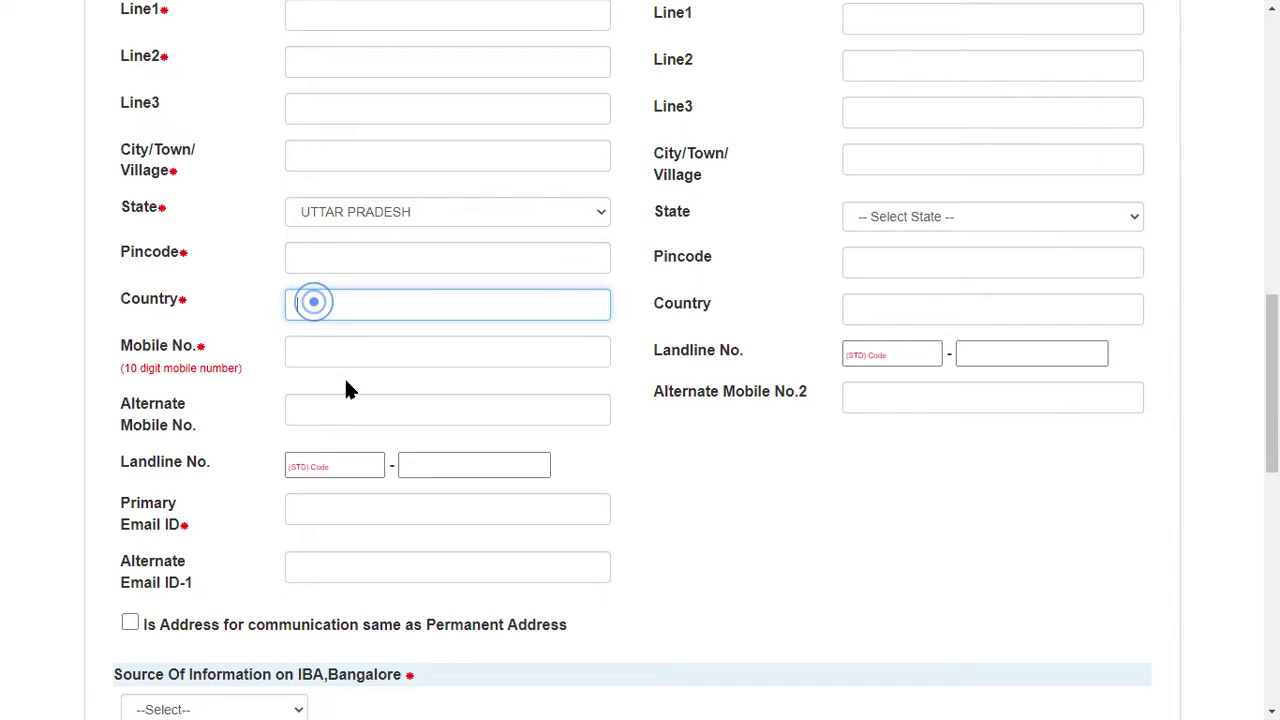
{"action": "left_click", "coordinate": [357, 351]}
{"action": "scroll", "coordinate": [769, 290], "scroll_direction": "up", "scroll_amount": 1}
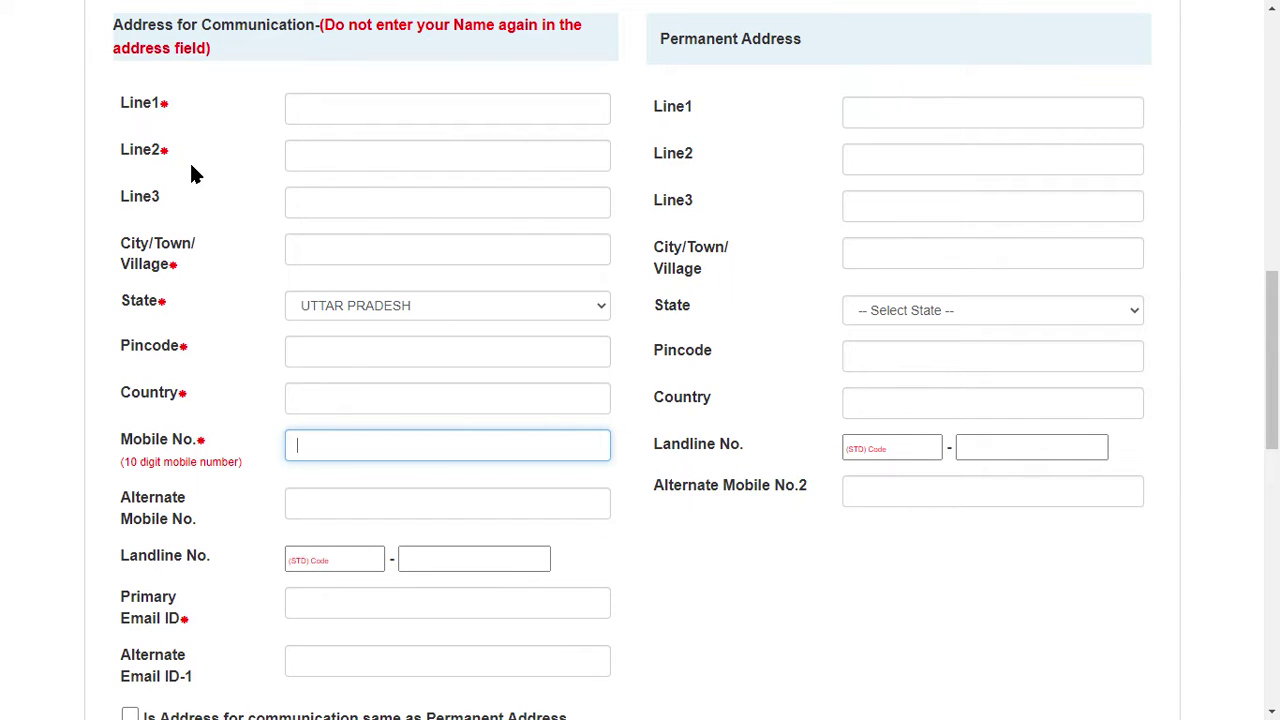
{"action": "left_click", "coordinate": [143, 96]}
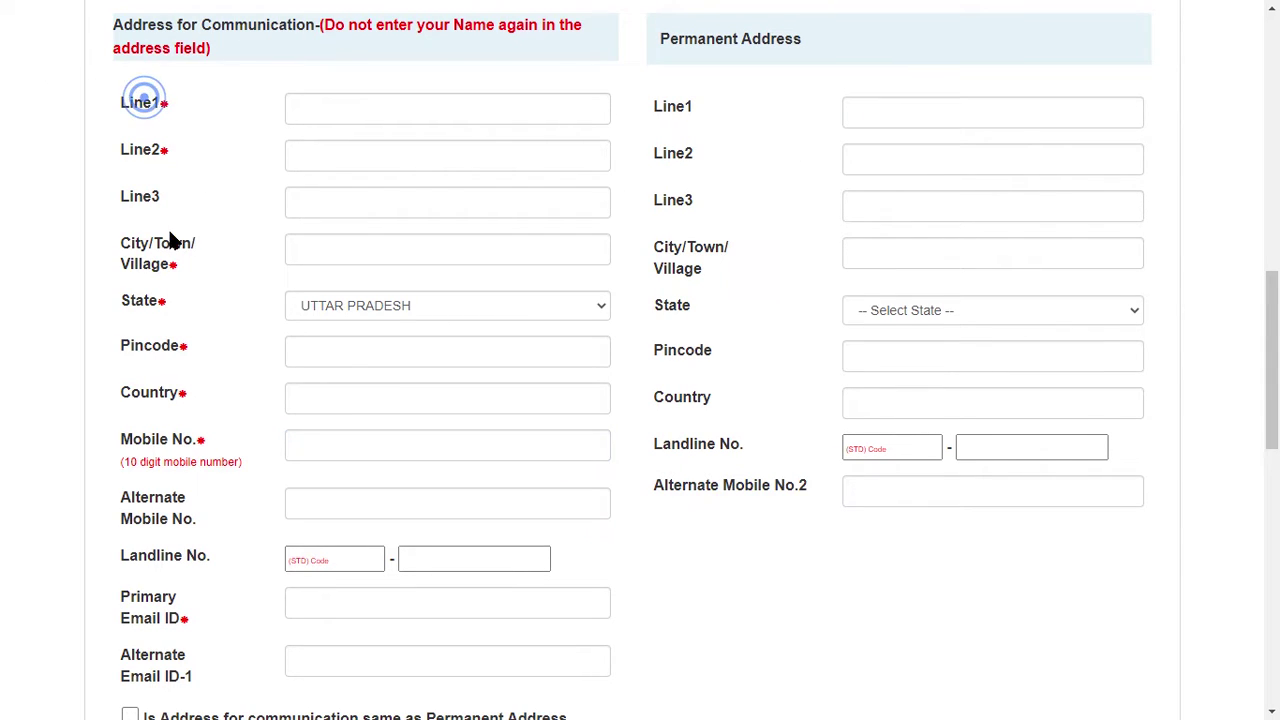
{"action": "scroll", "coordinate": [171, 240], "scroll_direction": "down", "scroll_amount": 2}
{"action": "scroll", "coordinate": [168, 240], "scroll_direction": "down", "scroll_amount": 1}
{"action": "left_click", "coordinate": [294, 220]}
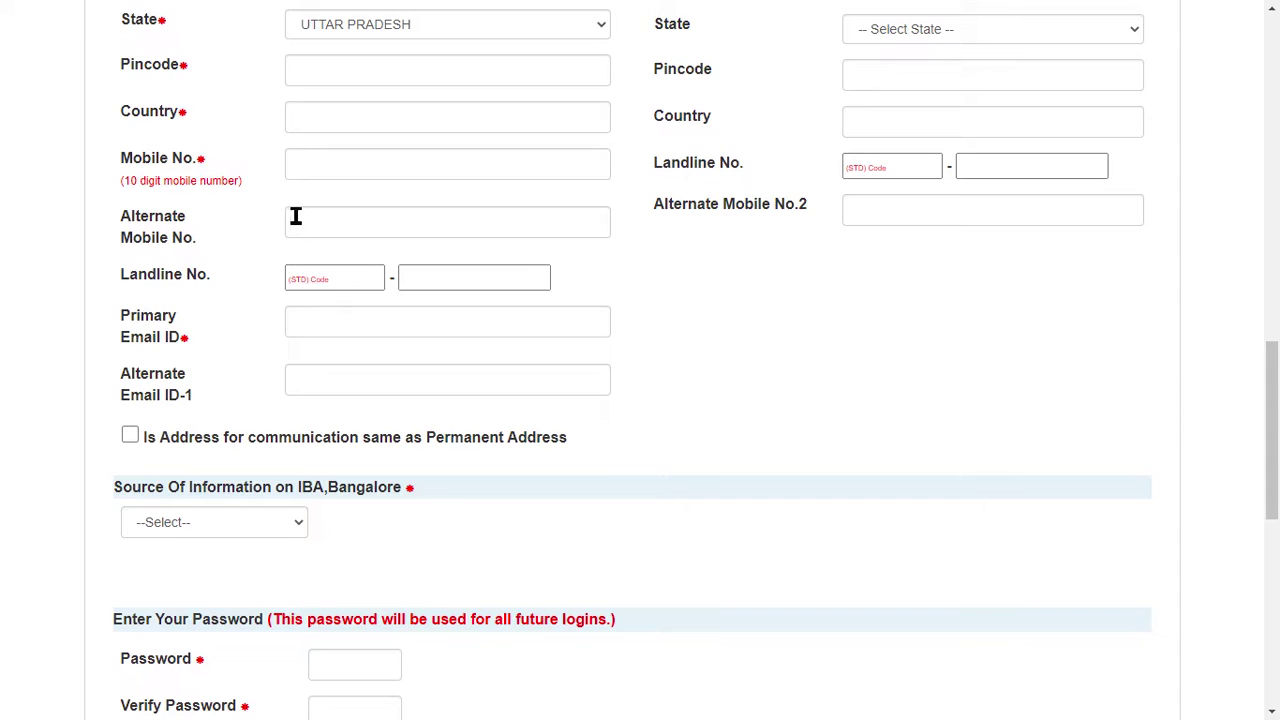
{"action": "left_click", "coordinate": [338, 226]}
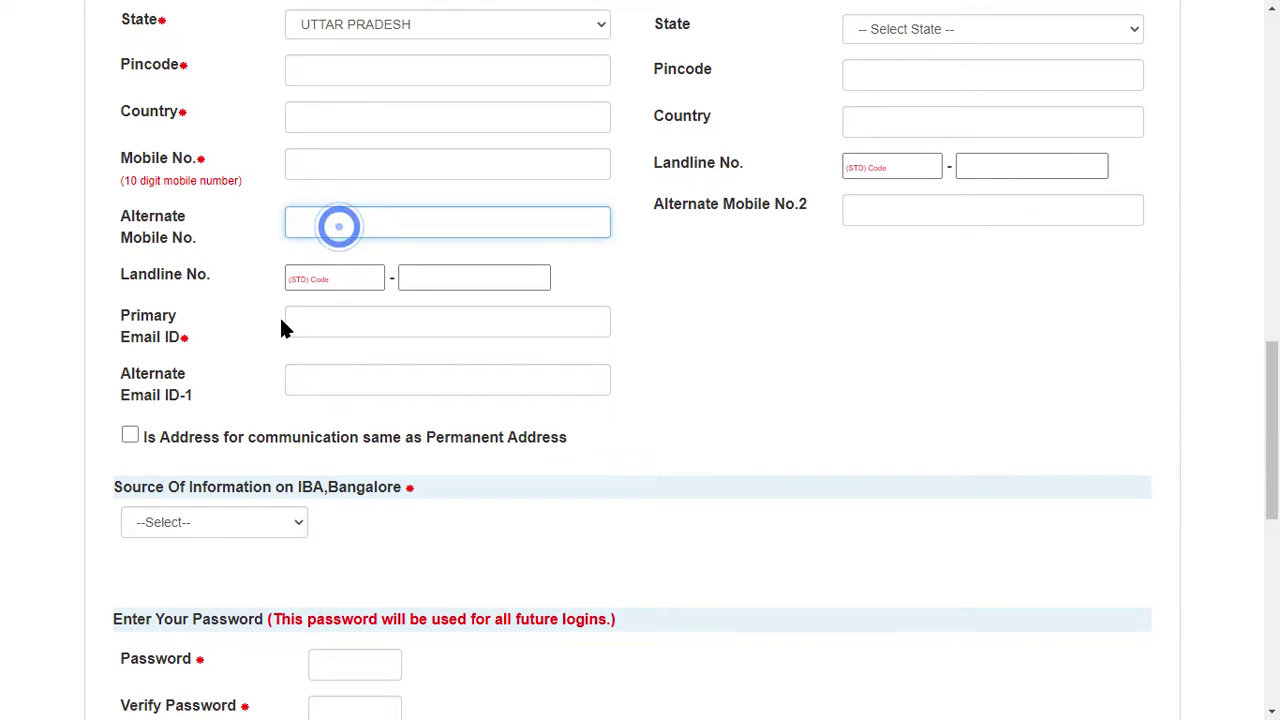
{"action": "left_click", "coordinate": [403, 279]}
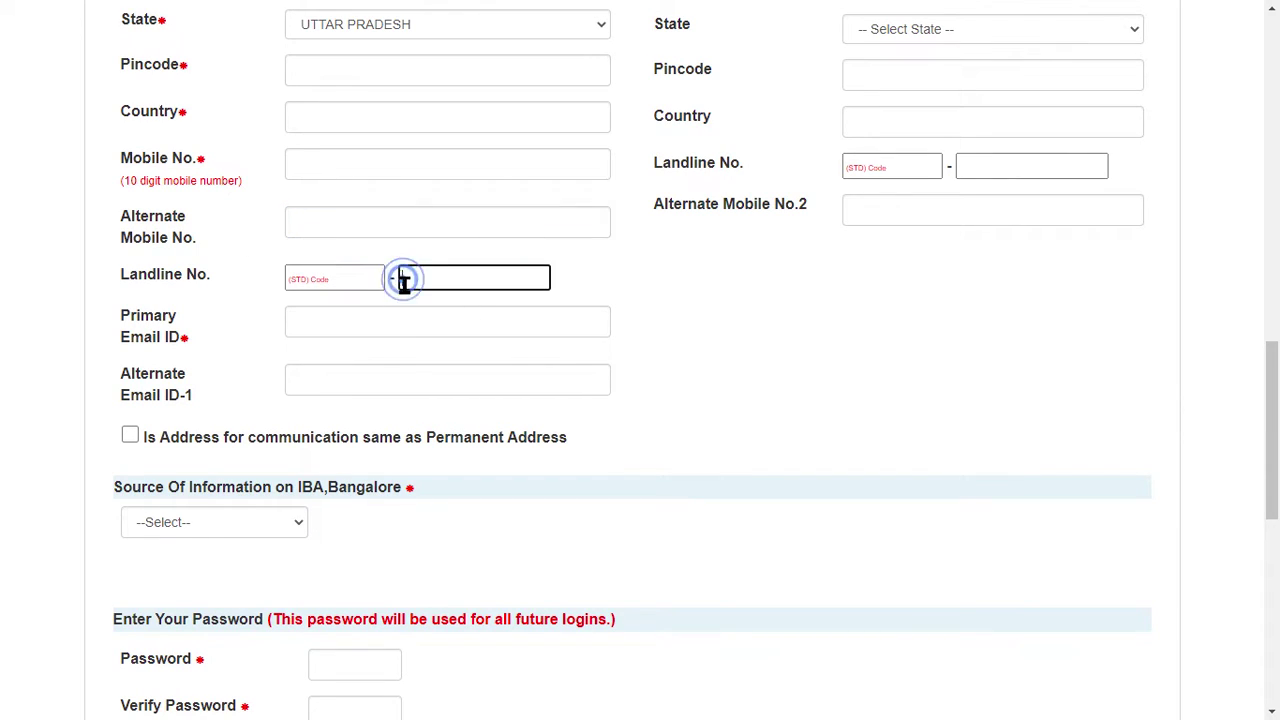
{"action": "left_click", "coordinate": [354, 327]}
{"action": "left_click", "coordinate": [358, 385]}
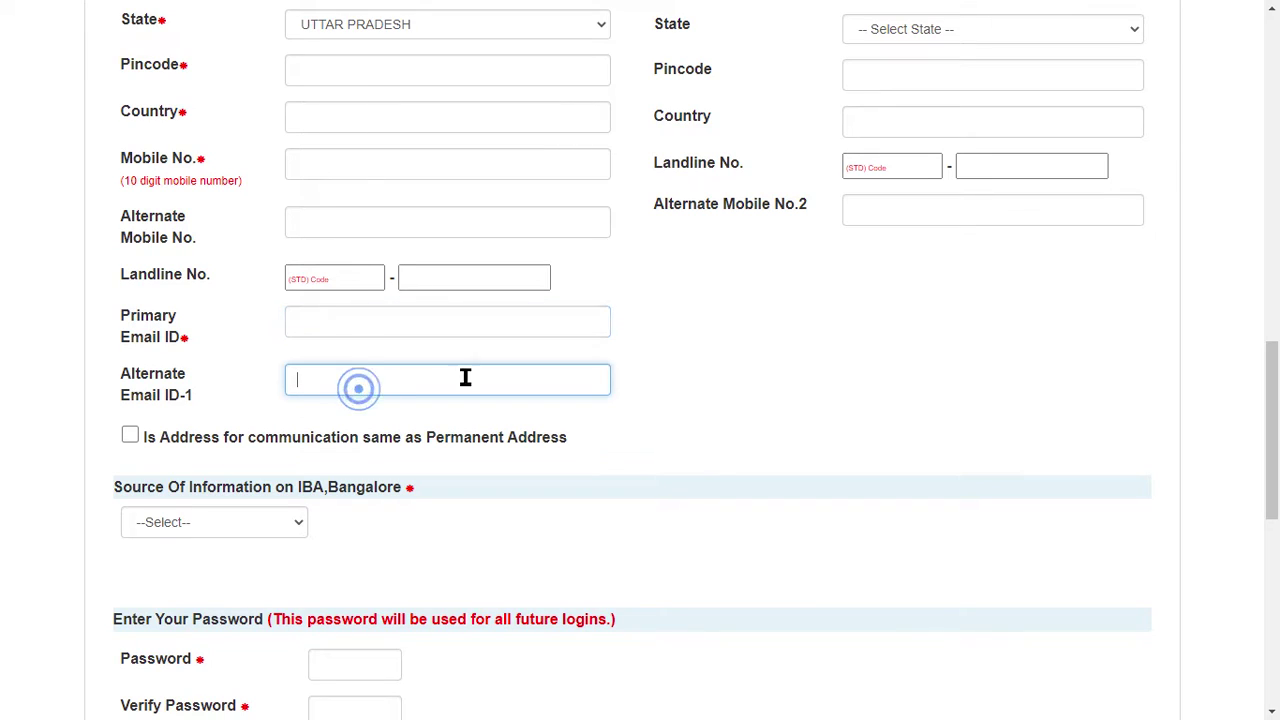
{"action": "left_click", "coordinate": [366, 329]}
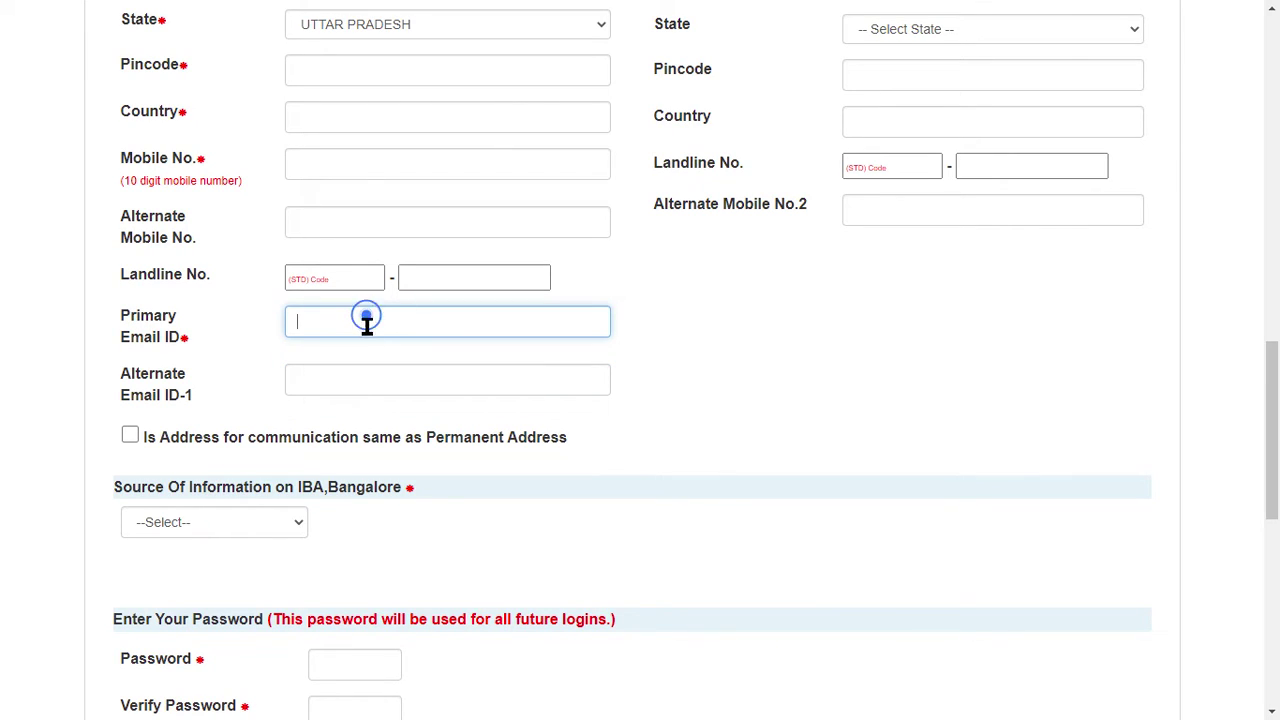
{"action": "left_click", "coordinate": [349, 397]}
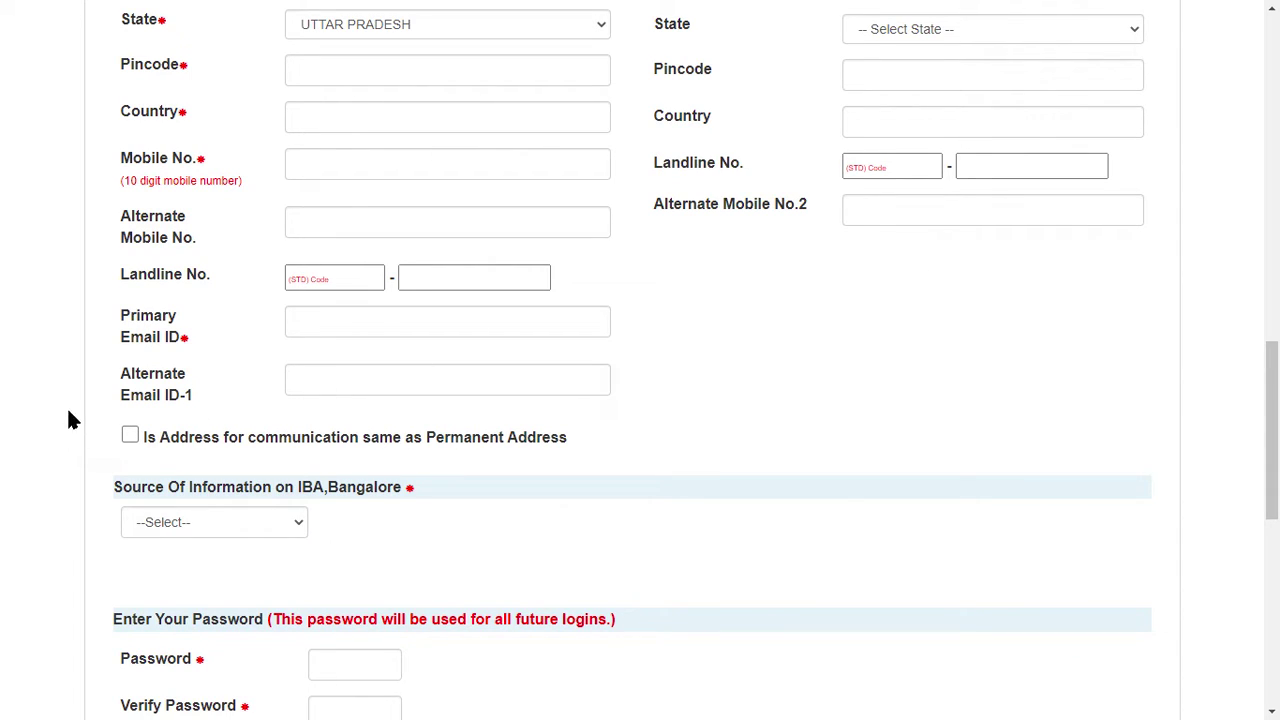
Step: Mark the communication address as same as the permanent address and choose Newspaper as the source of information on IBA, Bangalore
{"action": "left_click", "coordinate": [130, 435]}
{"action": "scroll", "coordinate": [420, 451], "scroll_direction": "down", "scroll_amount": 1}
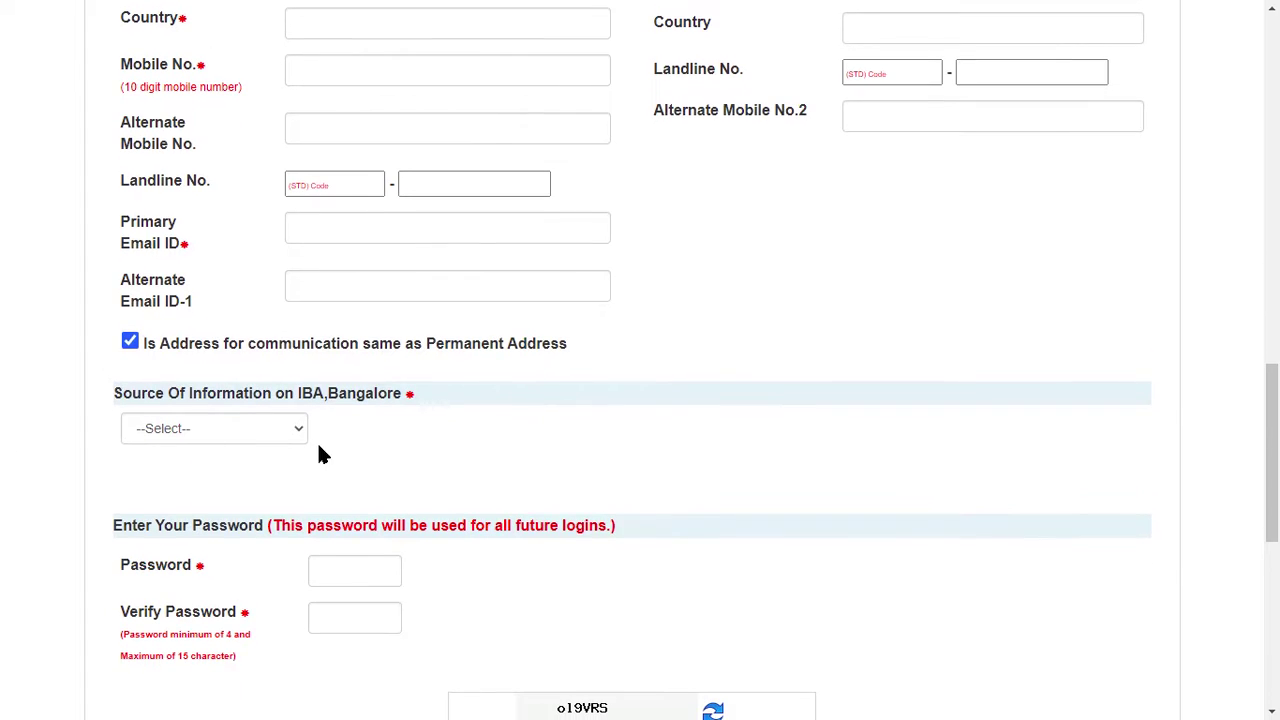
{"action": "left_click", "coordinate": [271, 430]}
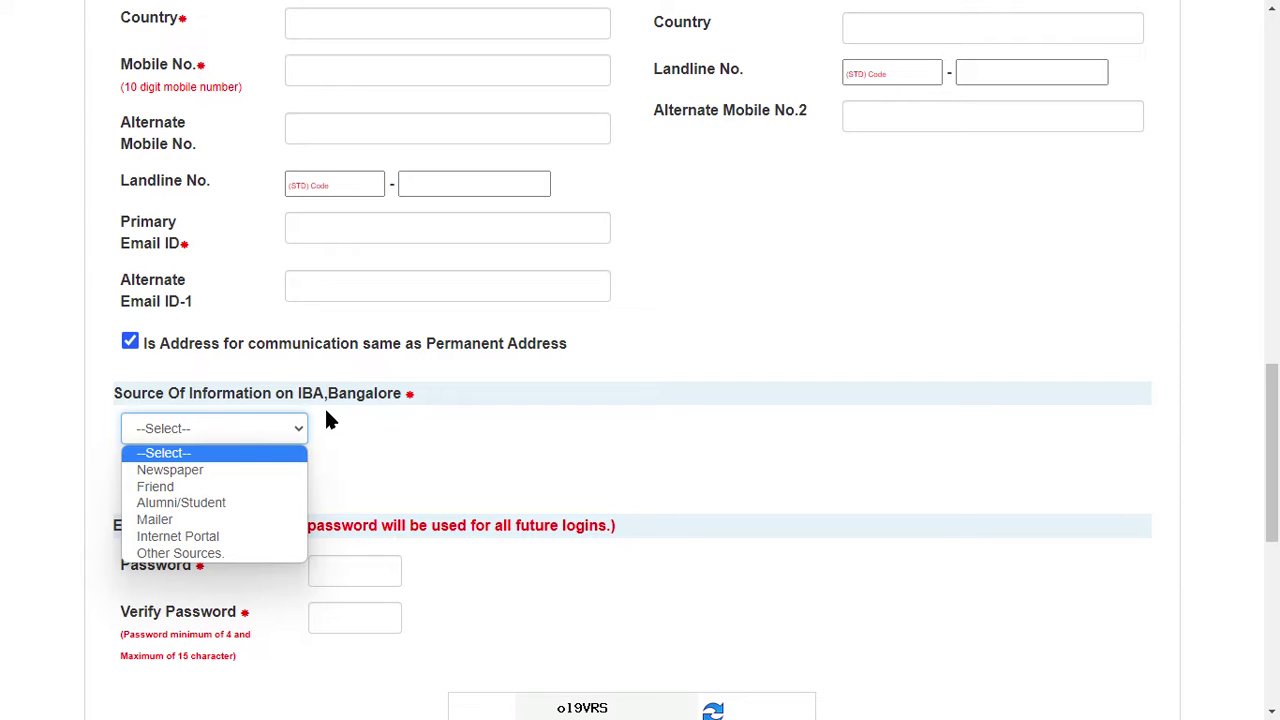
{"action": "left_click", "coordinate": [244, 470]}
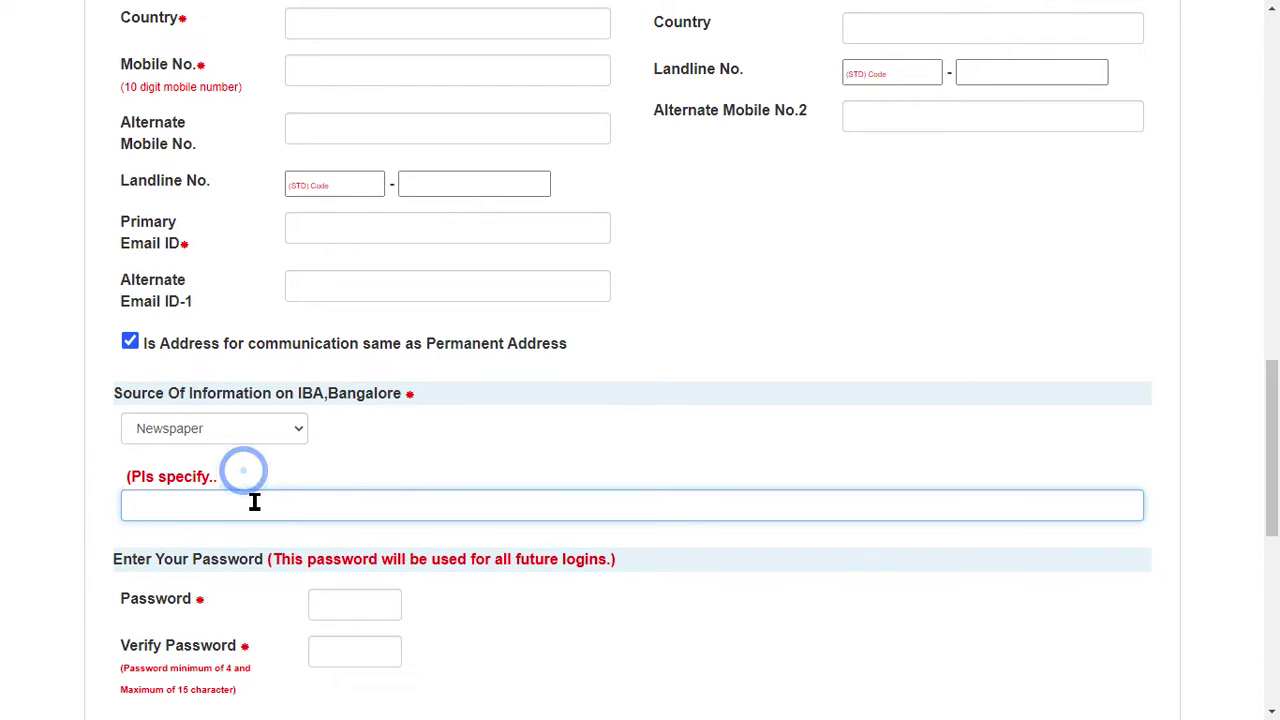
Step: Agree to the declaration at the end of the Personal Details form, and save and continue to the next section
{"action": "scroll", "coordinate": [255, 503], "scroll_direction": "down", "scroll_amount": 3}
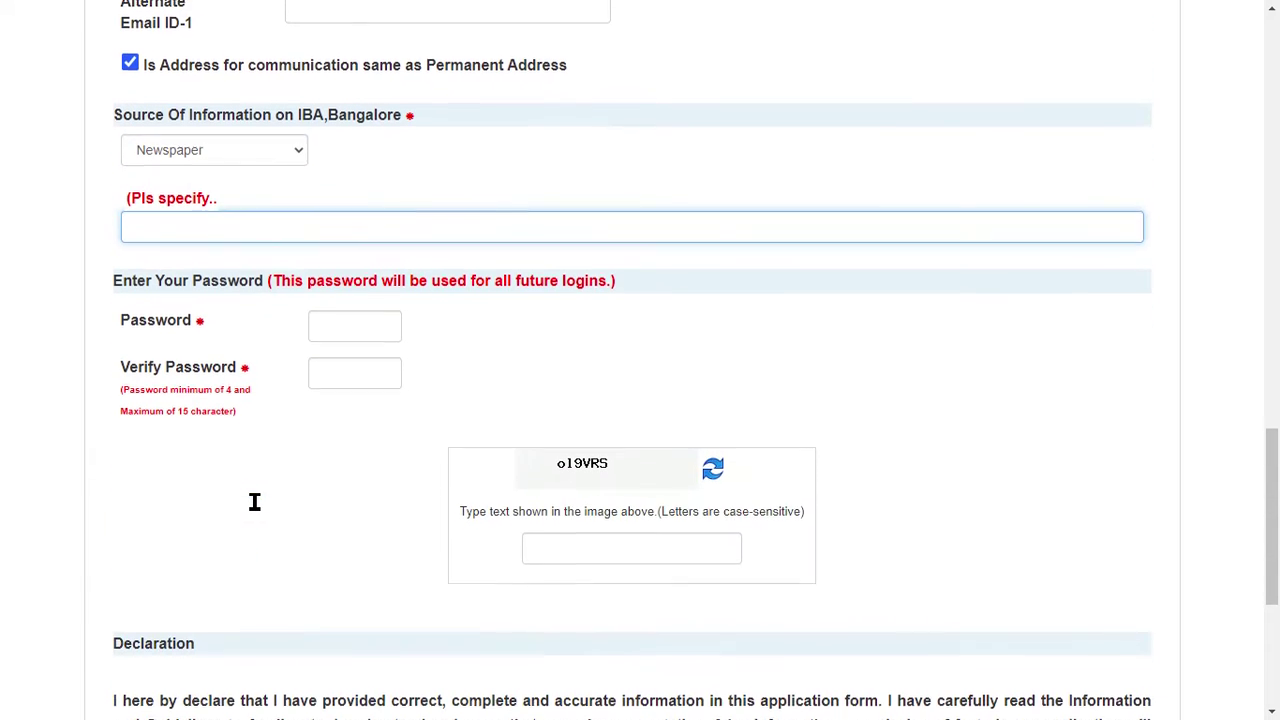
{"action": "left_click", "coordinate": [356, 325]}
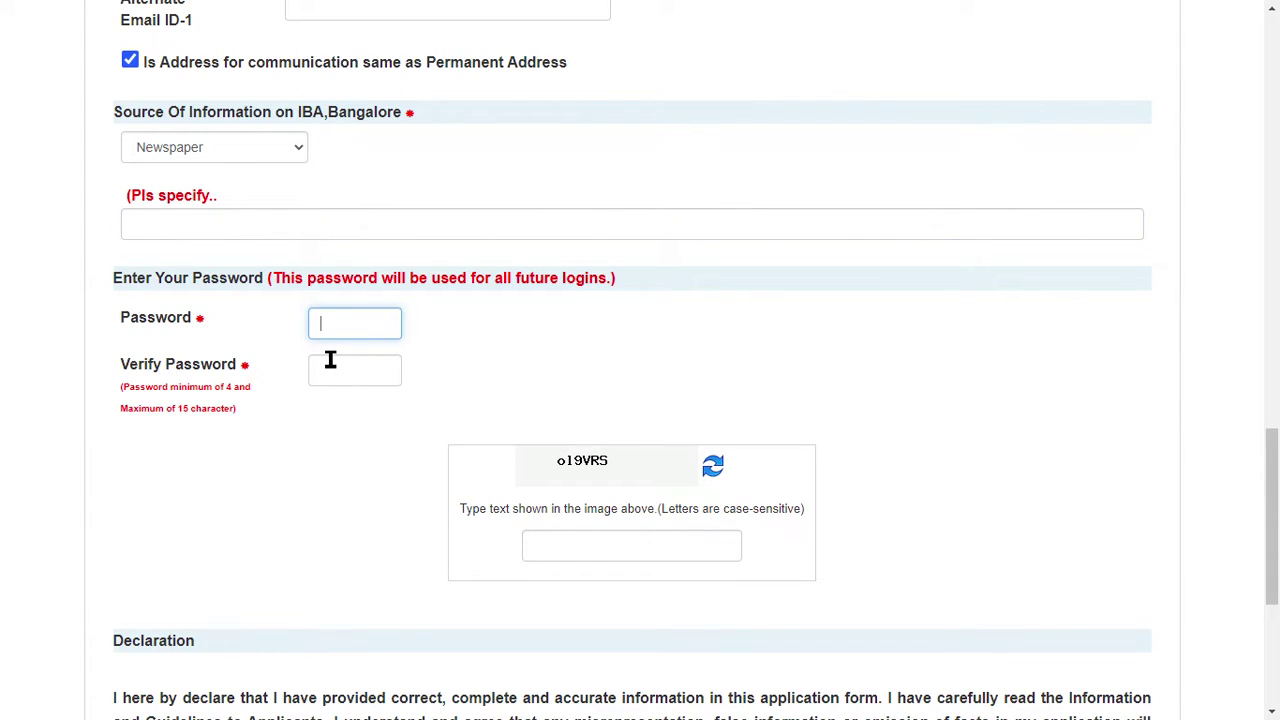
{"action": "scroll", "coordinate": [600, 557], "scroll_direction": "down", "scroll_amount": 2}
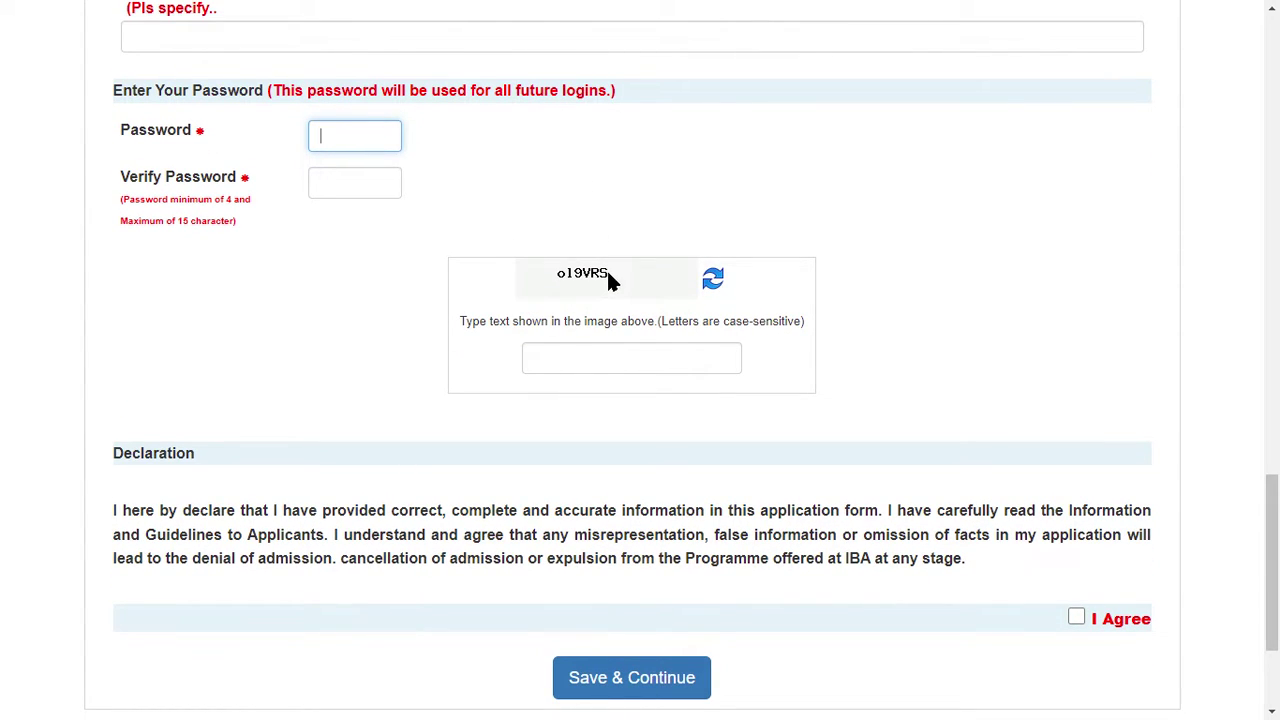
{"action": "left_click", "coordinate": [617, 355]}
{"action": "scroll", "coordinate": [617, 352], "scroll_direction": "down", "scroll_amount": 2}
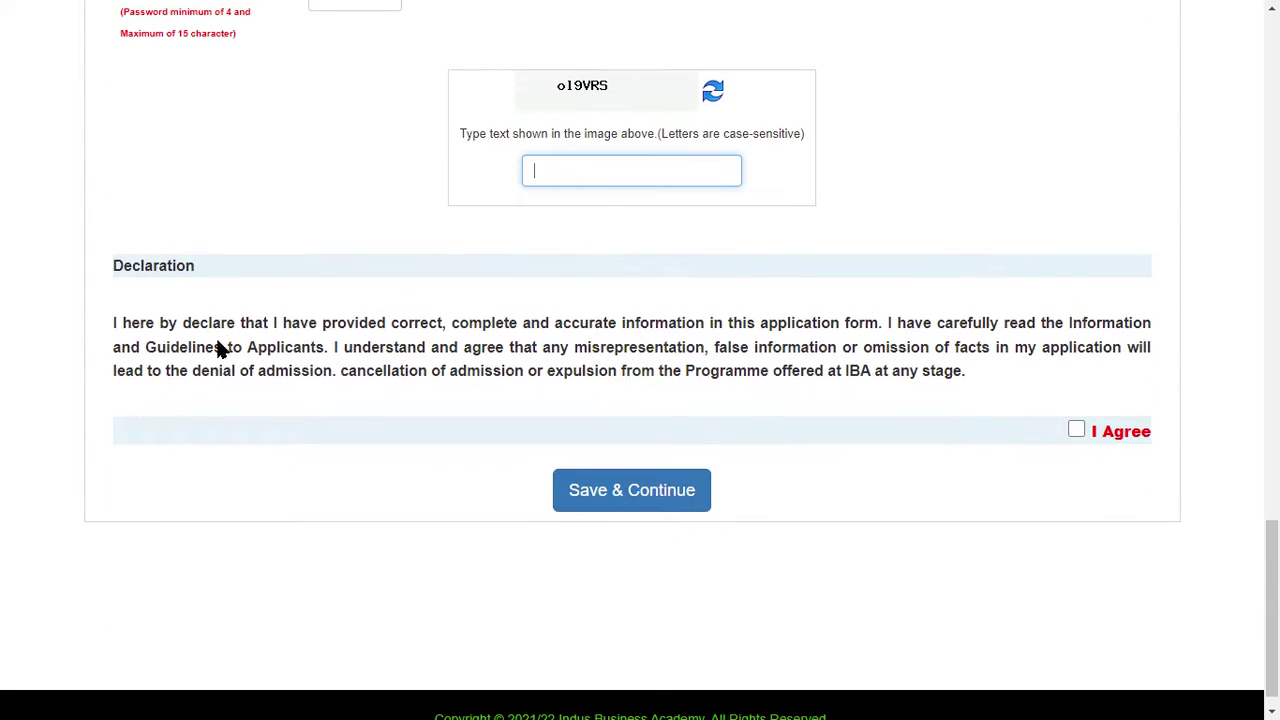
{"action": "left_click", "coordinate": [1076, 429]}
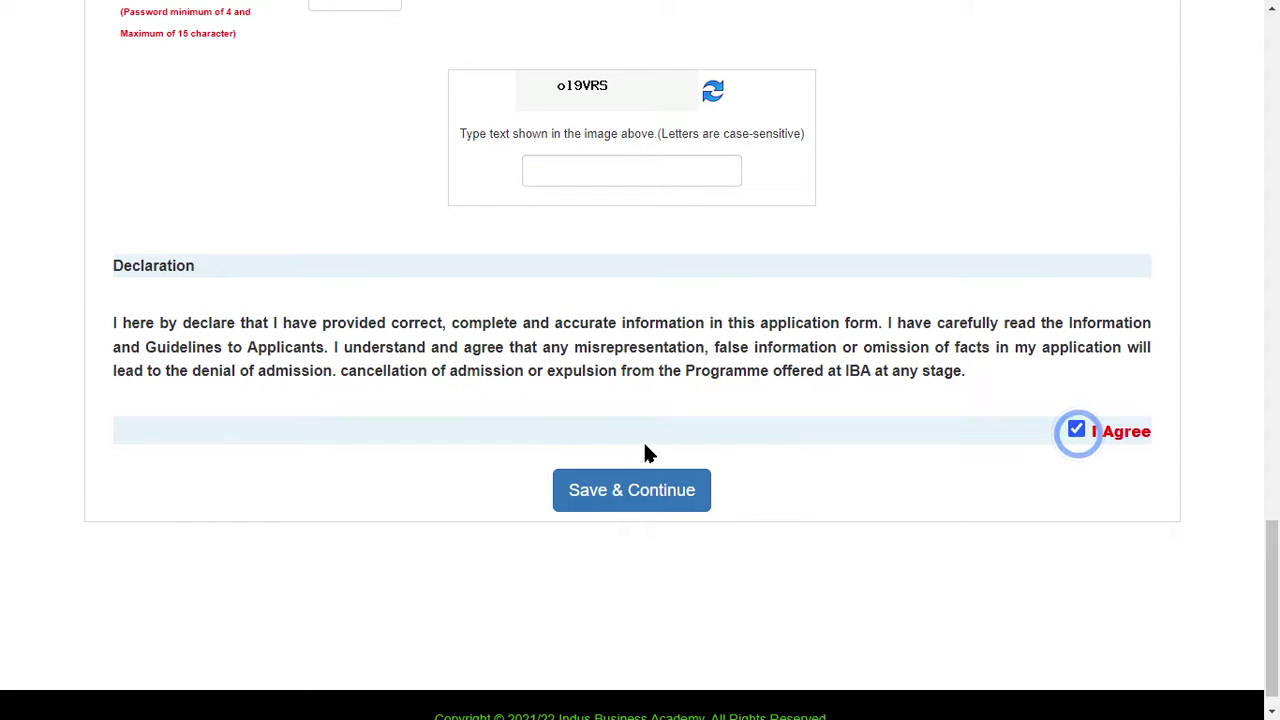
{"action": "left_click", "coordinate": [659, 508]}
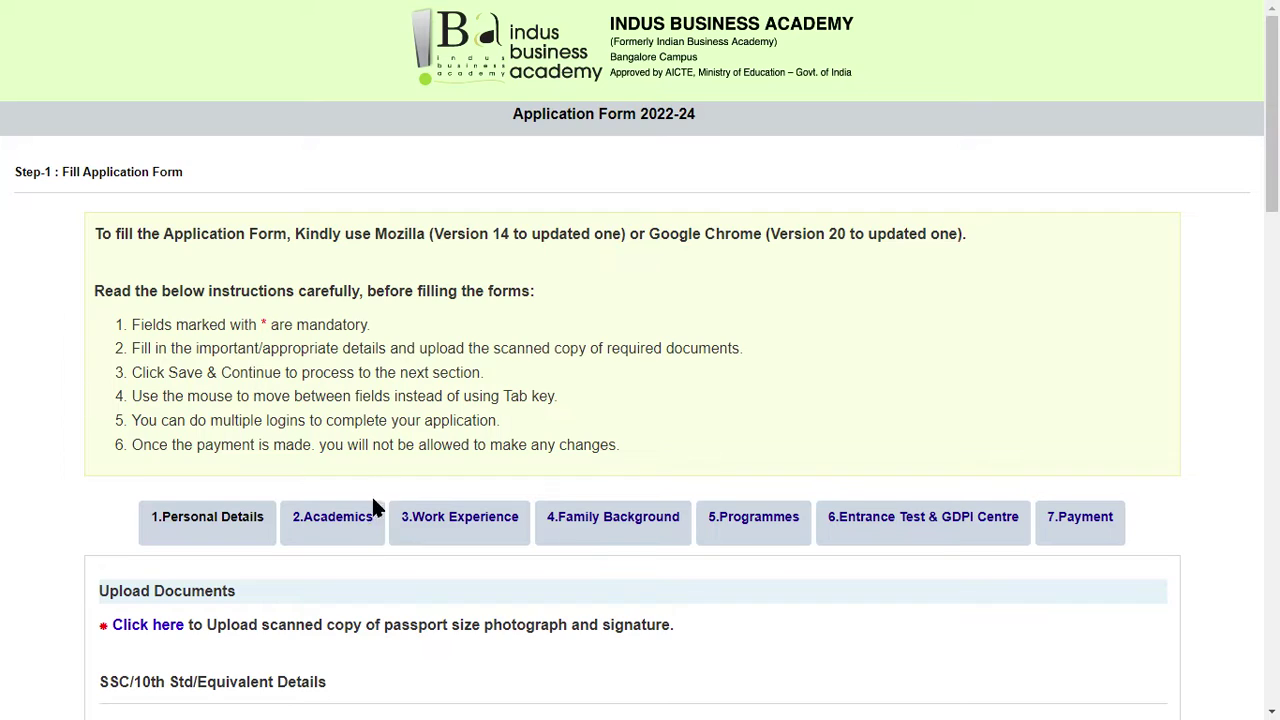
Step: Set the SSC/10th evaluation system to Percentage and the whole-number part of the aggregate marks to 89
{"action": "scroll", "coordinate": [305, 551], "scroll_direction": "down", "scroll_amount": 1}
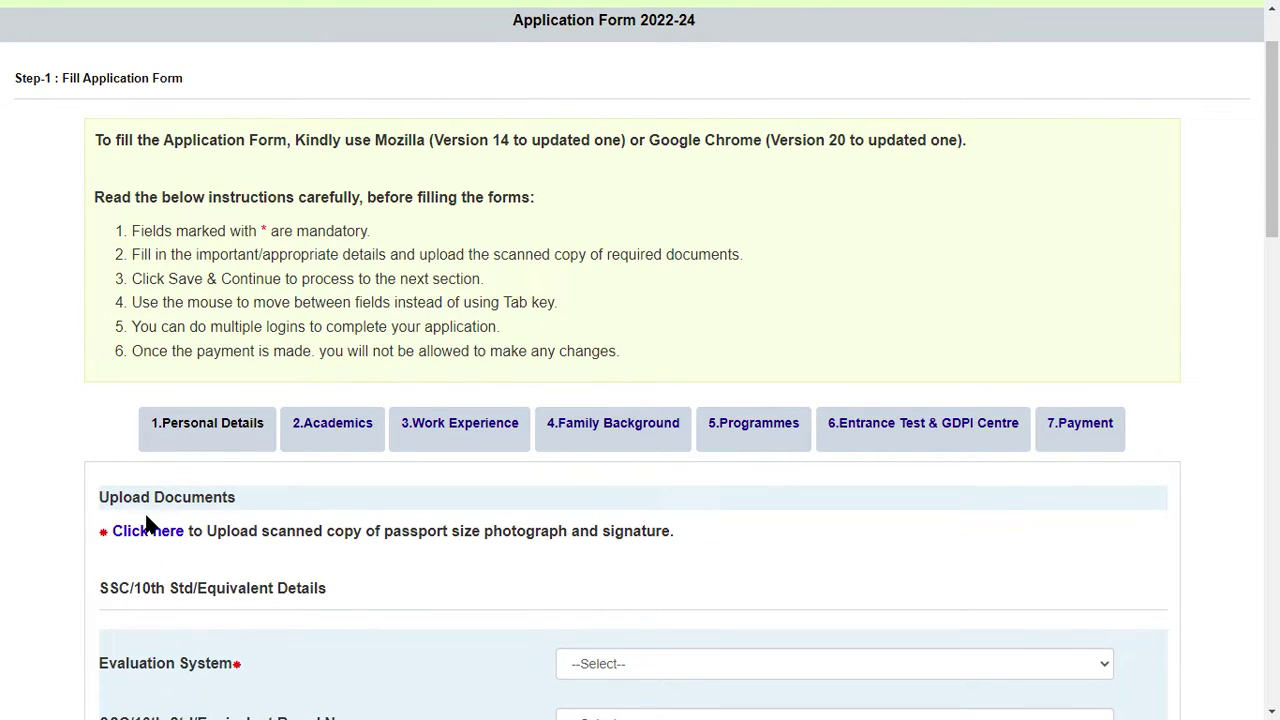
{"action": "left_click_drag", "start_coordinate": [519, 540], "coordinate": [606, 528]}
{"action": "left_click", "coordinate": [608, 528]}
{"action": "scroll", "coordinate": [608, 528], "scroll_direction": "down", "scroll_amount": 2}
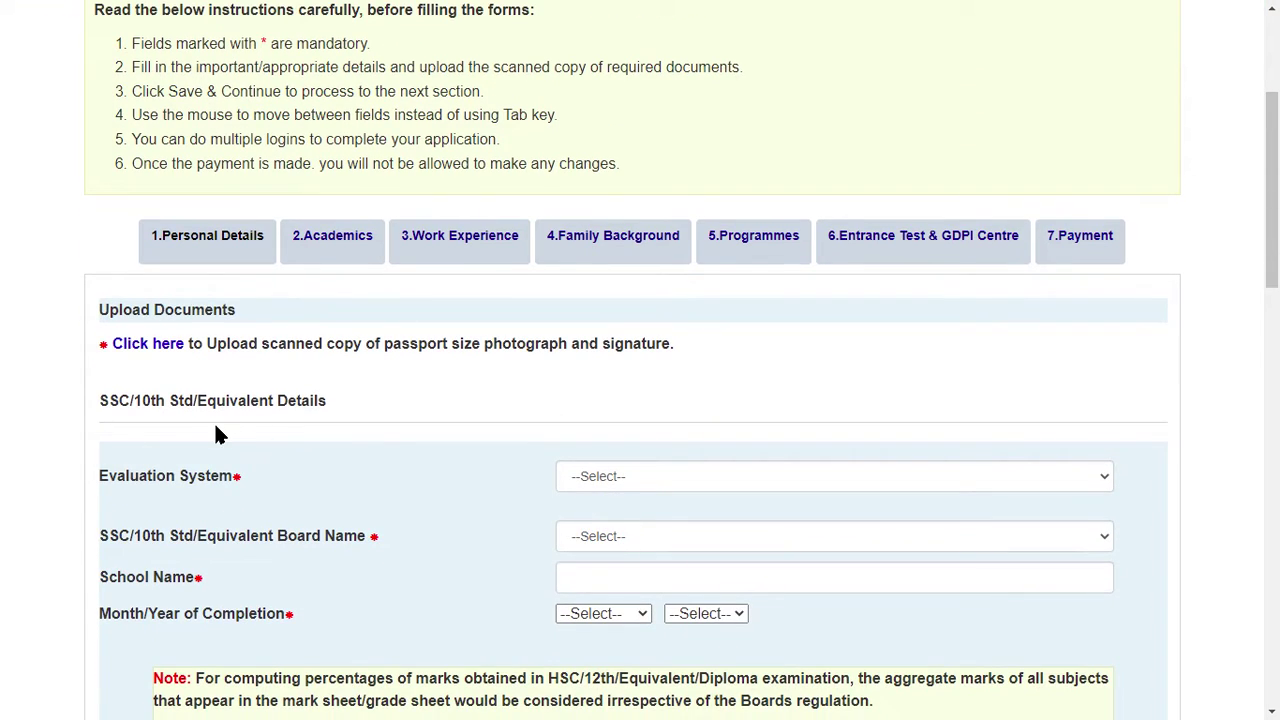
{"action": "scroll", "coordinate": [243, 432], "scroll_direction": "down", "scroll_amount": 1}
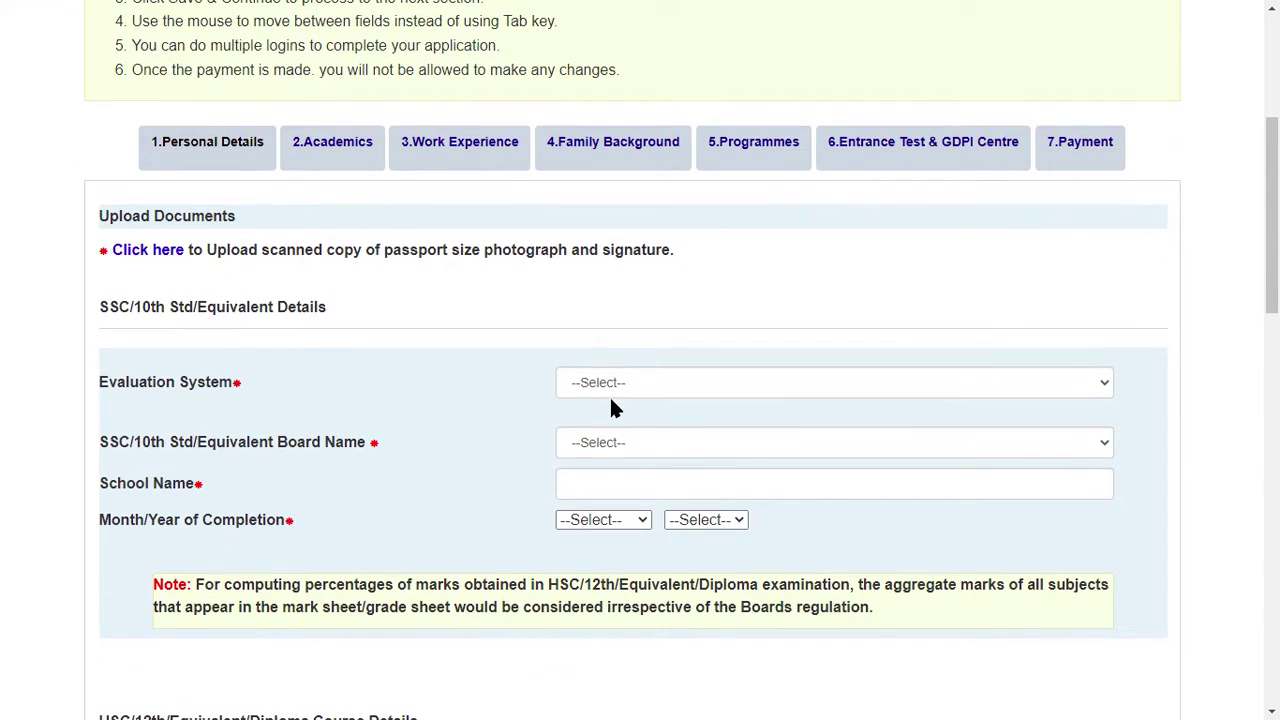
{"action": "left_click", "coordinate": [614, 386]}
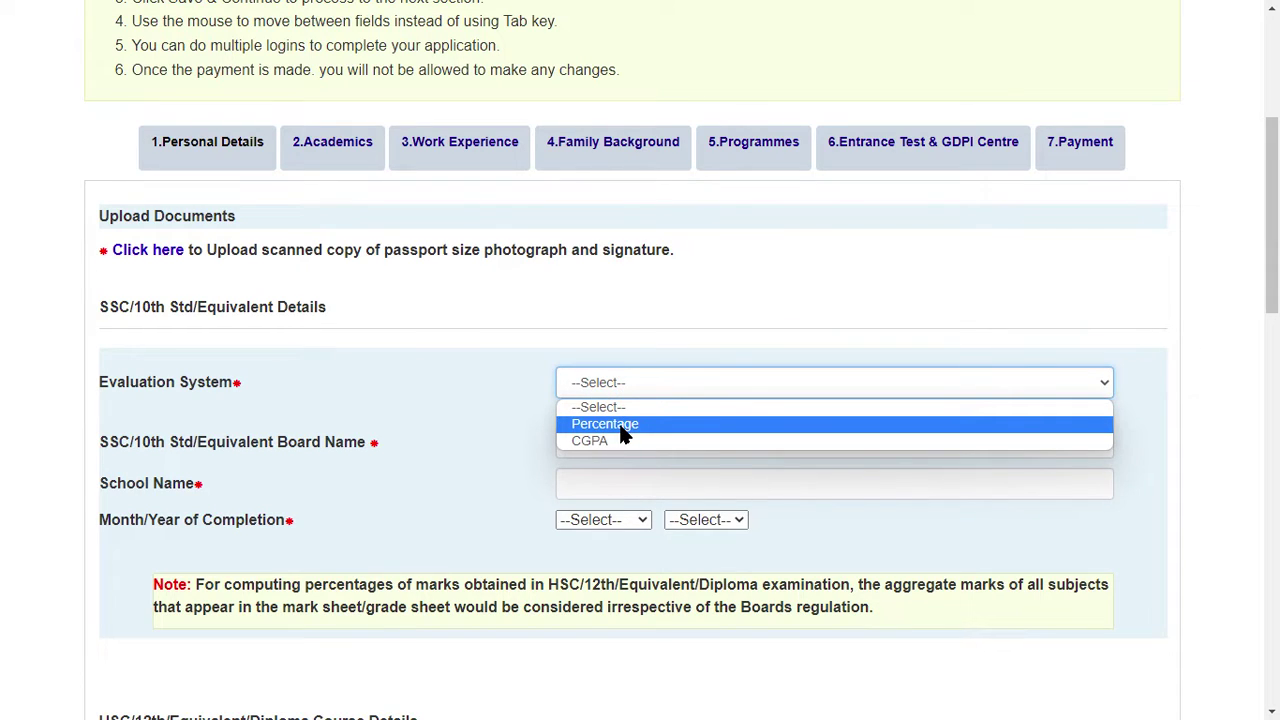
{"action": "left_click", "coordinate": [620, 425]}
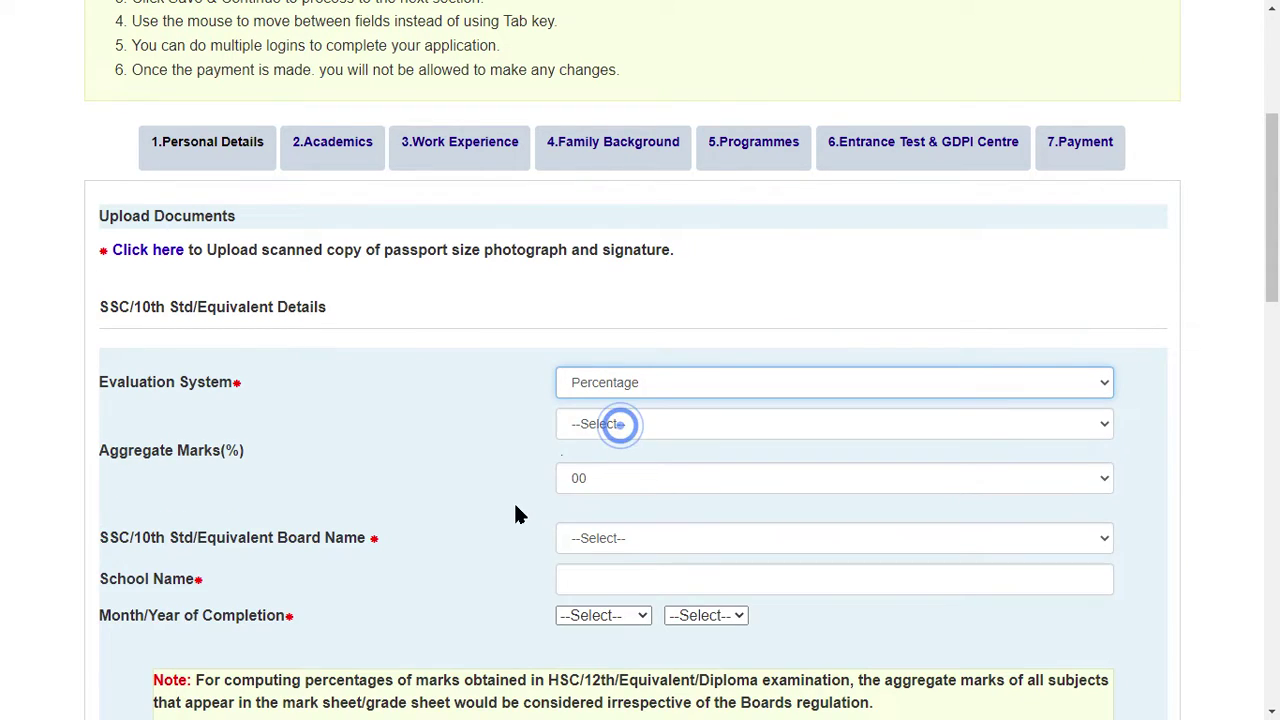
{"action": "left_click", "coordinate": [606, 430]}
{"action": "scroll", "coordinate": [694, 331], "scroll_direction": "down", "scroll_amount": 8}
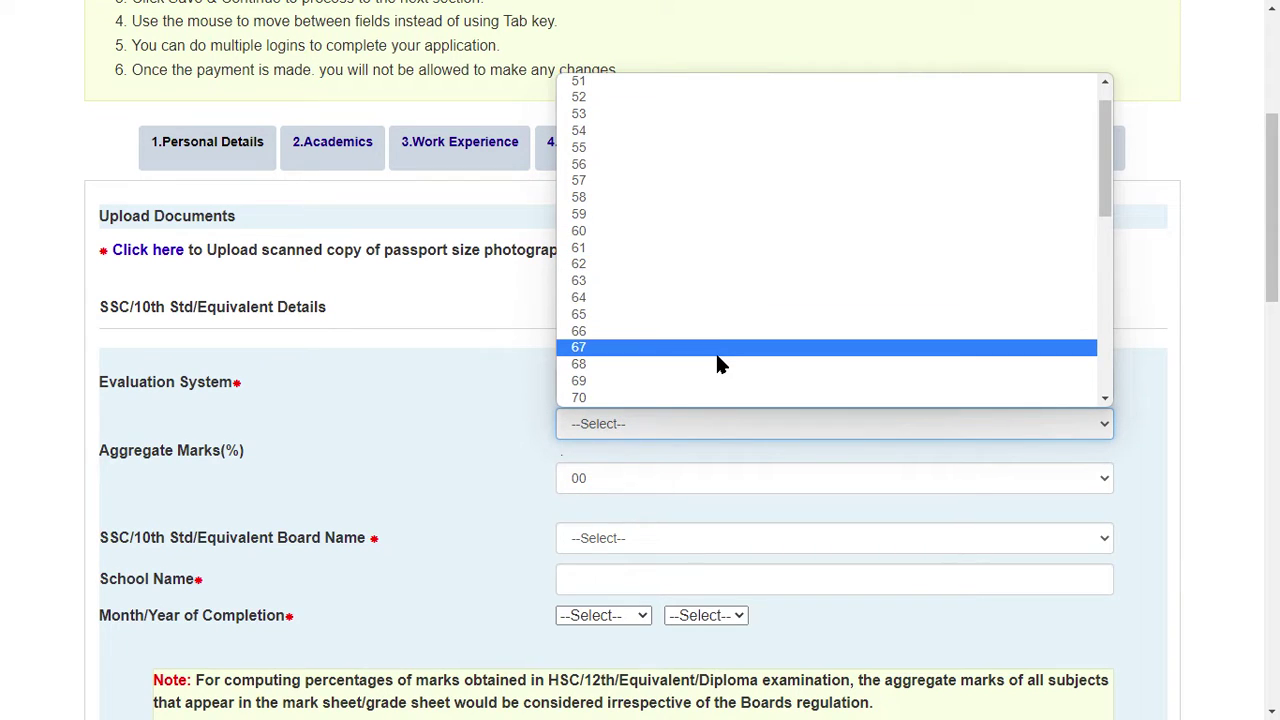
{"action": "scroll", "coordinate": [774, 230], "scroll_direction": "down", "scroll_amount": 10}
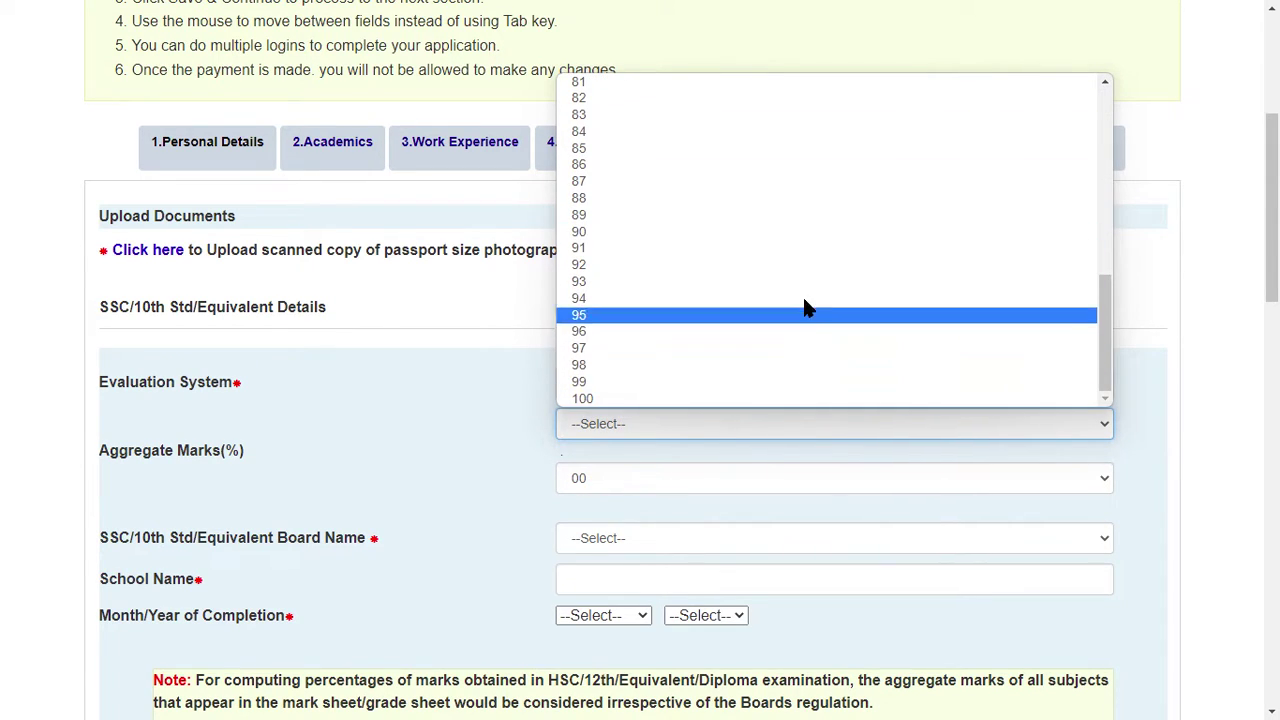
{"action": "left_click", "coordinate": [824, 216]}
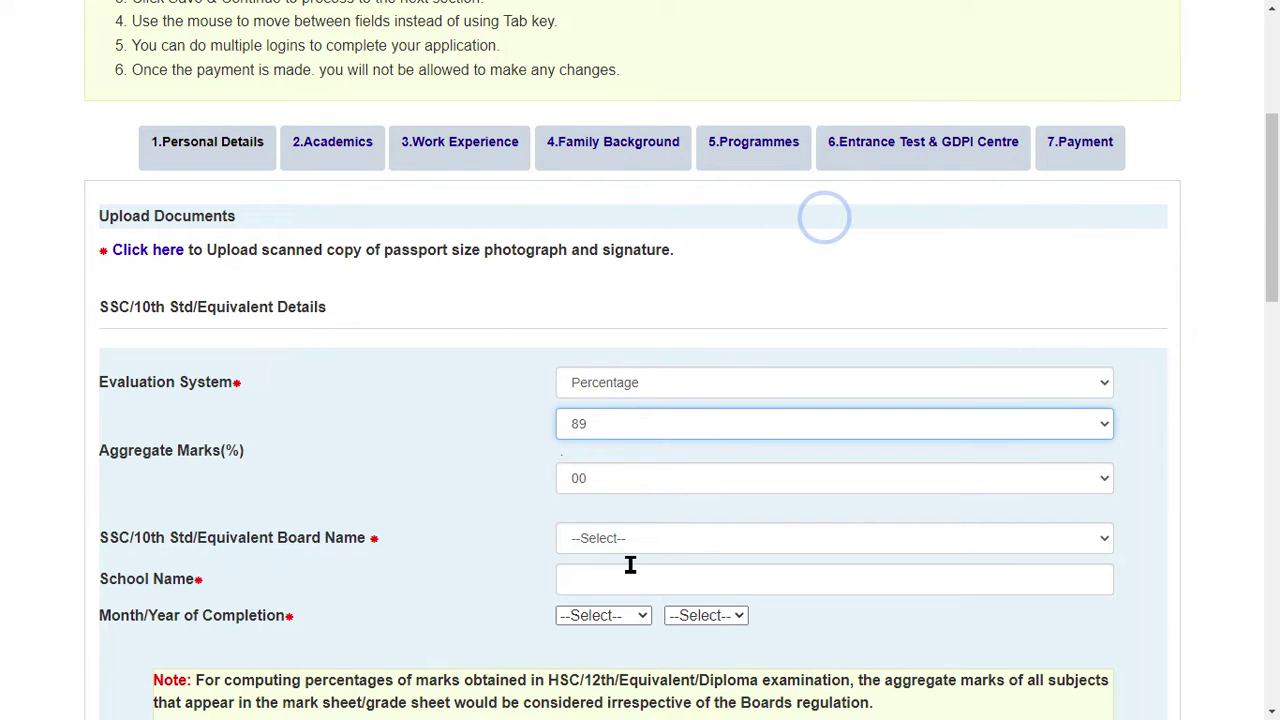
Step: Choose Orrisa Council of Higher Secondary Education as the SSC/10th board name
{"action": "left_click", "coordinate": [697, 540]}
{"action": "scroll", "coordinate": [713, 400], "scroll_direction": "down", "scroll_amount": 3}
{"action": "left_click", "coordinate": [713, 373]}
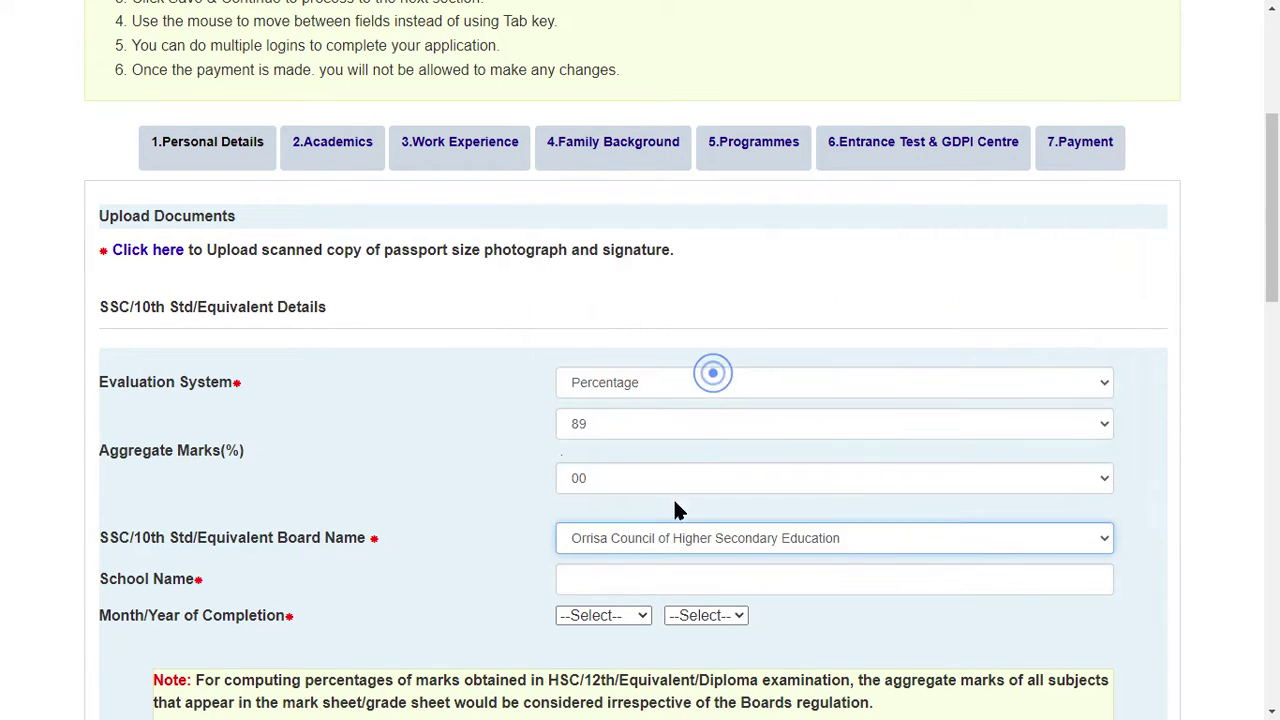
Step: Set the SSC/10th month and year of completion to July 2013
{"action": "scroll", "coordinate": [675, 510], "scroll_direction": "down", "scroll_amount": 2}
{"action": "left_click", "coordinate": [634, 390]}
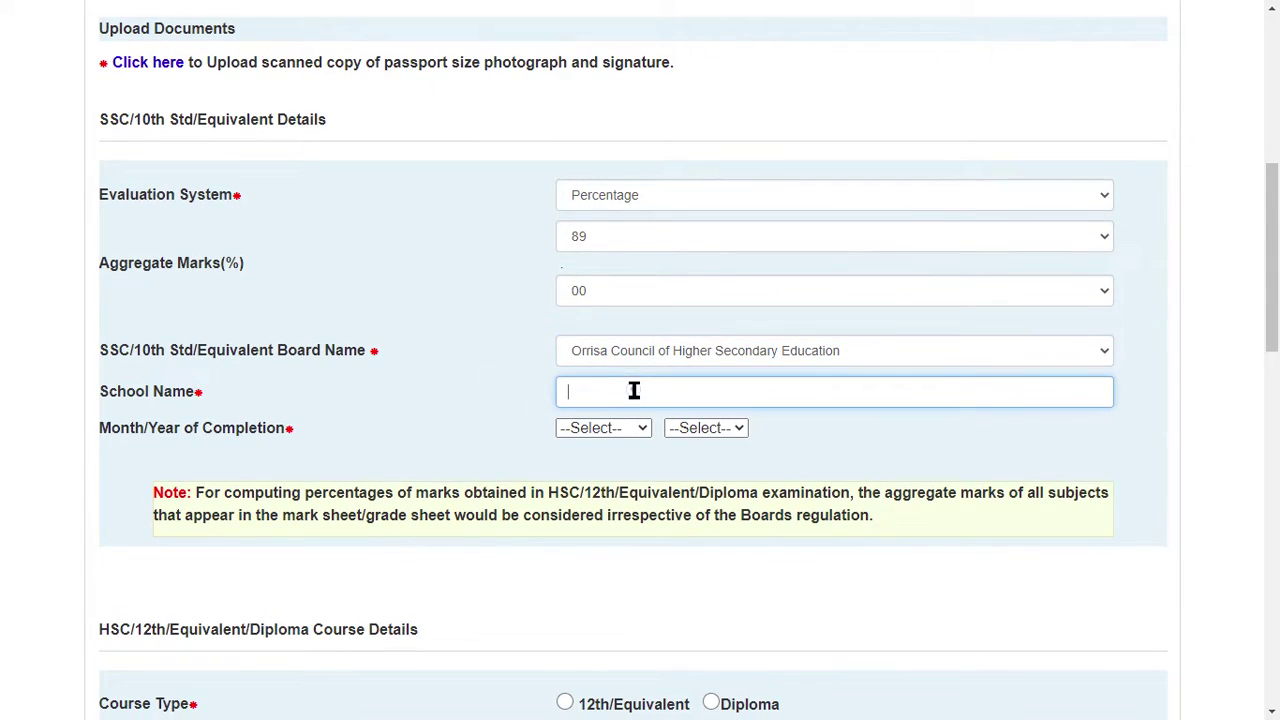
{"action": "left_click", "coordinate": [622, 428]}
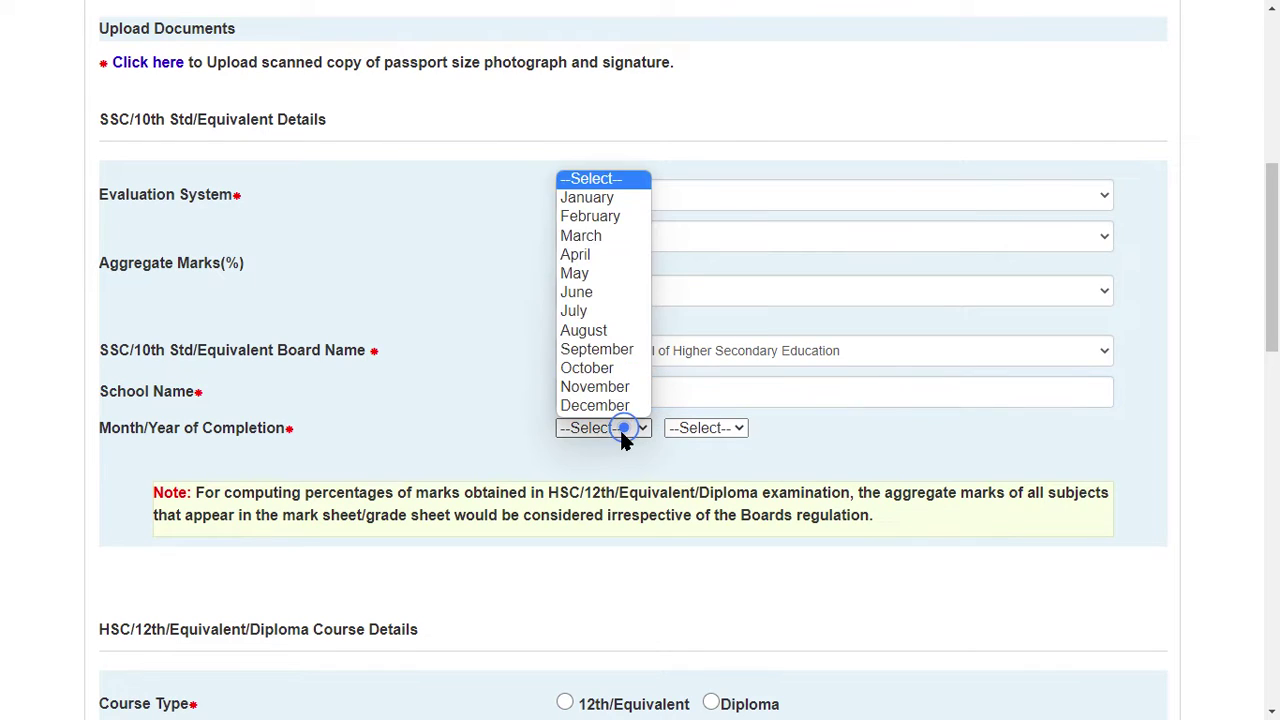
{"action": "left_click", "coordinate": [617, 314]}
{"action": "left_click", "coordinate": [727, 428]}
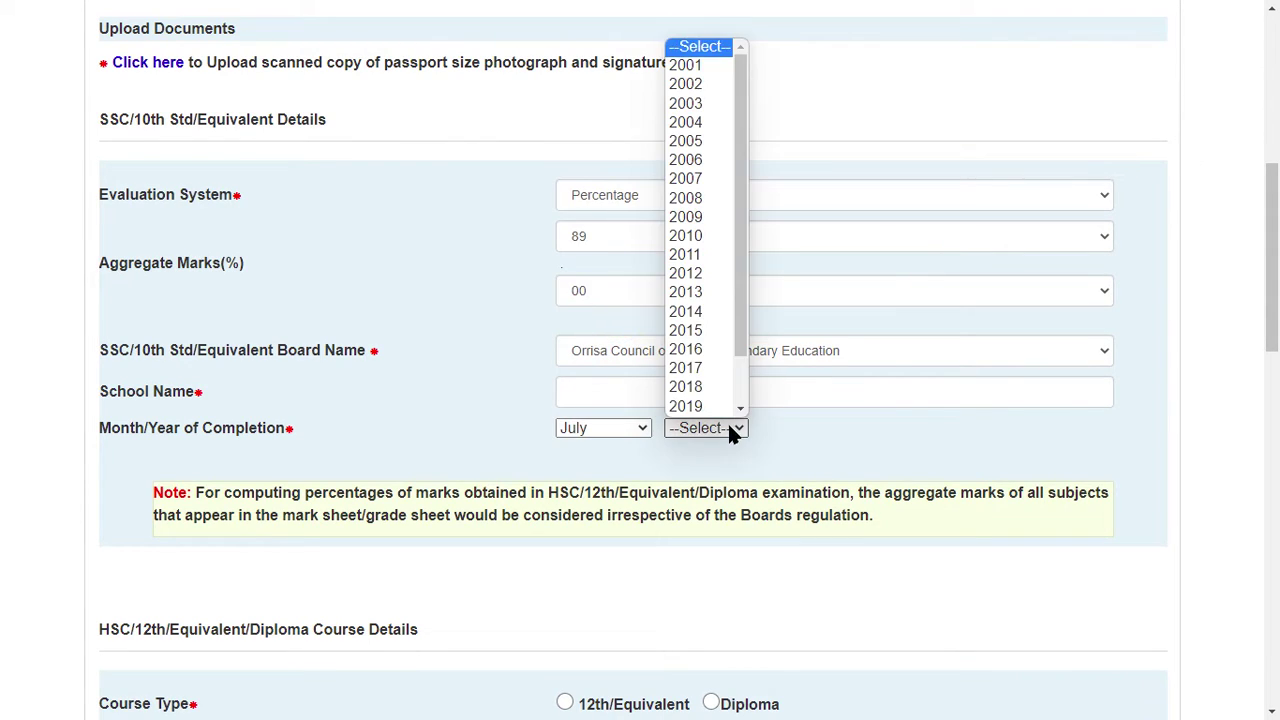
{"action": "scroll", "coordinate": [700, 300], "scroll_direction": "down", "scroll_amount": 1}
{"action": "left_click", "coordinate": [686, 254]}
Step: Choose 12th/Equivalent as the HSC course type and Percentage as its evaluation system
{"action": "scroll", "coordinate": [574, 531], "scroll_direction": "down", "scroll_amount": 3}
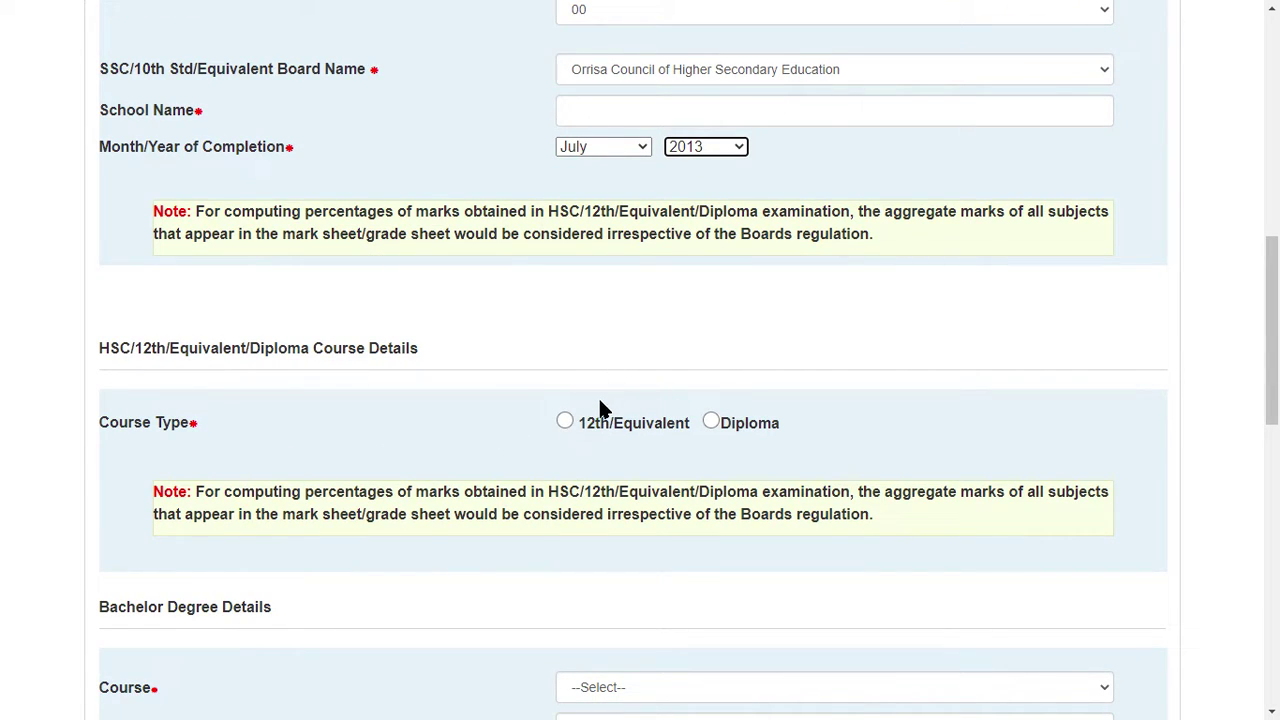
{"action": "left_click", "coordinate": [565, 421]}
{"action": "scroll", "coordinate": [140, 371], "scroll_direction": "down", "scroll_amount": 1}
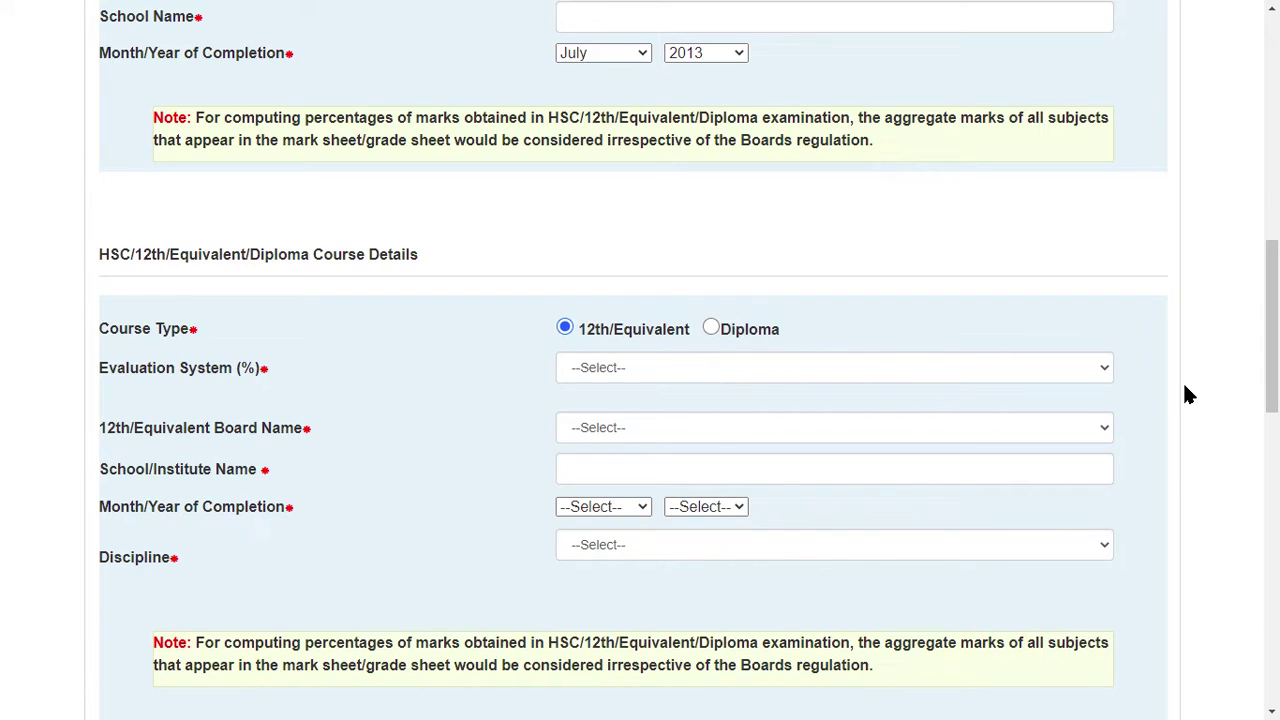
{"action": "left_click", "coordinate": [1057, 372]}
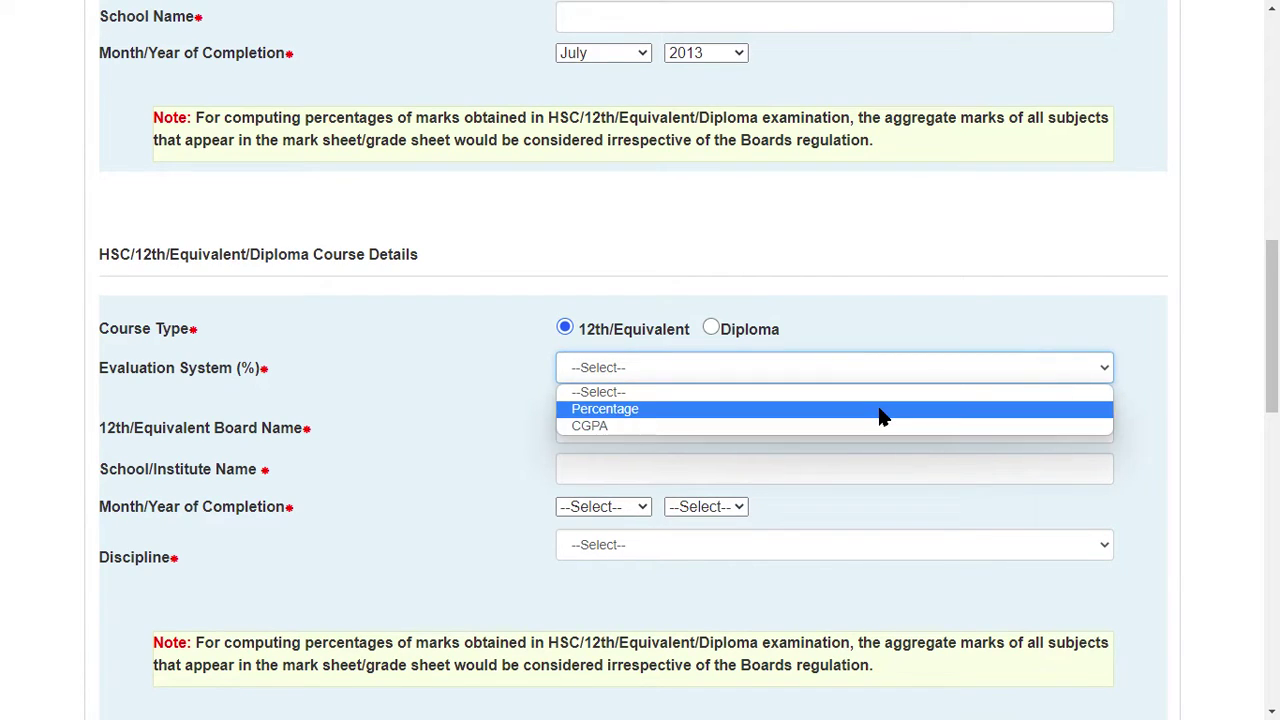
{"action": "left_click", "coordinate": [882, 410]}
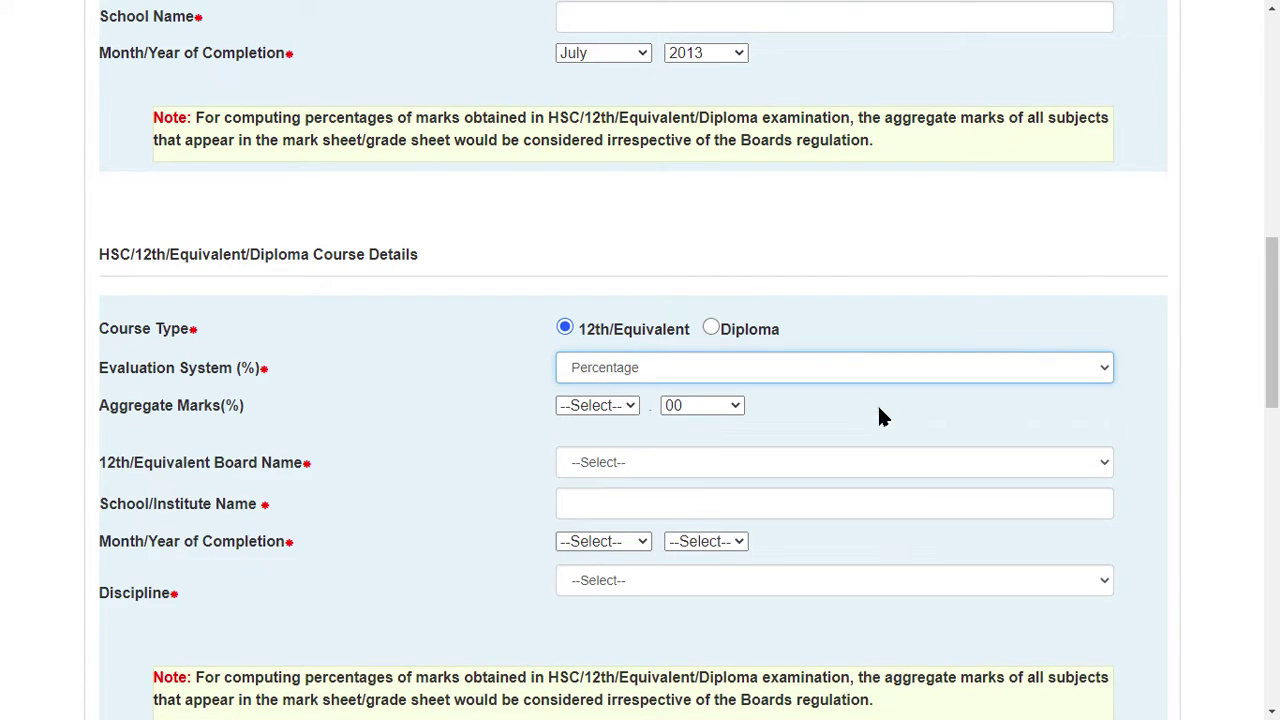
Step: Choose Himachal Pradesh Board of School Education as the 12th board name and Mathematics as the discipline
{"action": "left_click", "coordinate": [634, 464]}
{"action": "left_click", "coordinate": [725, 286]}
{"action": "left_click", "coordinate": [714, 502]}
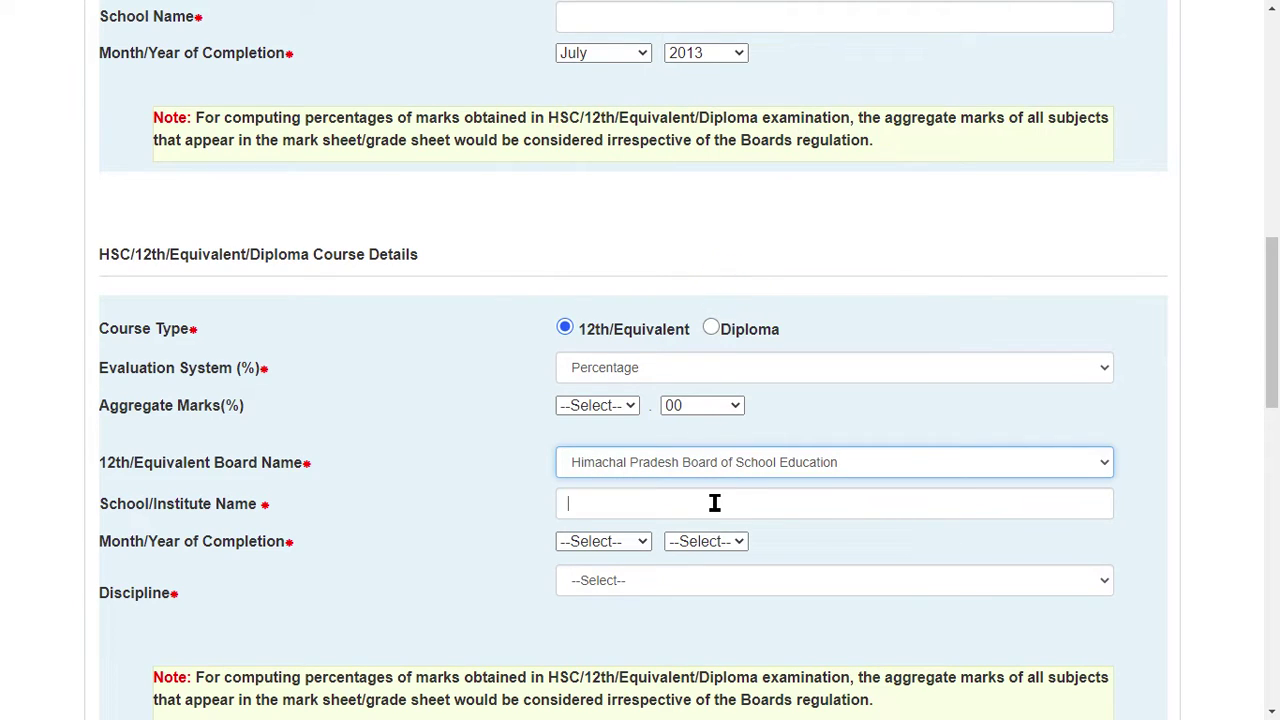
{"action": "scroll", "coordinate": [724, 490], "scroll_direction": "down", "scroll_amount": 2}
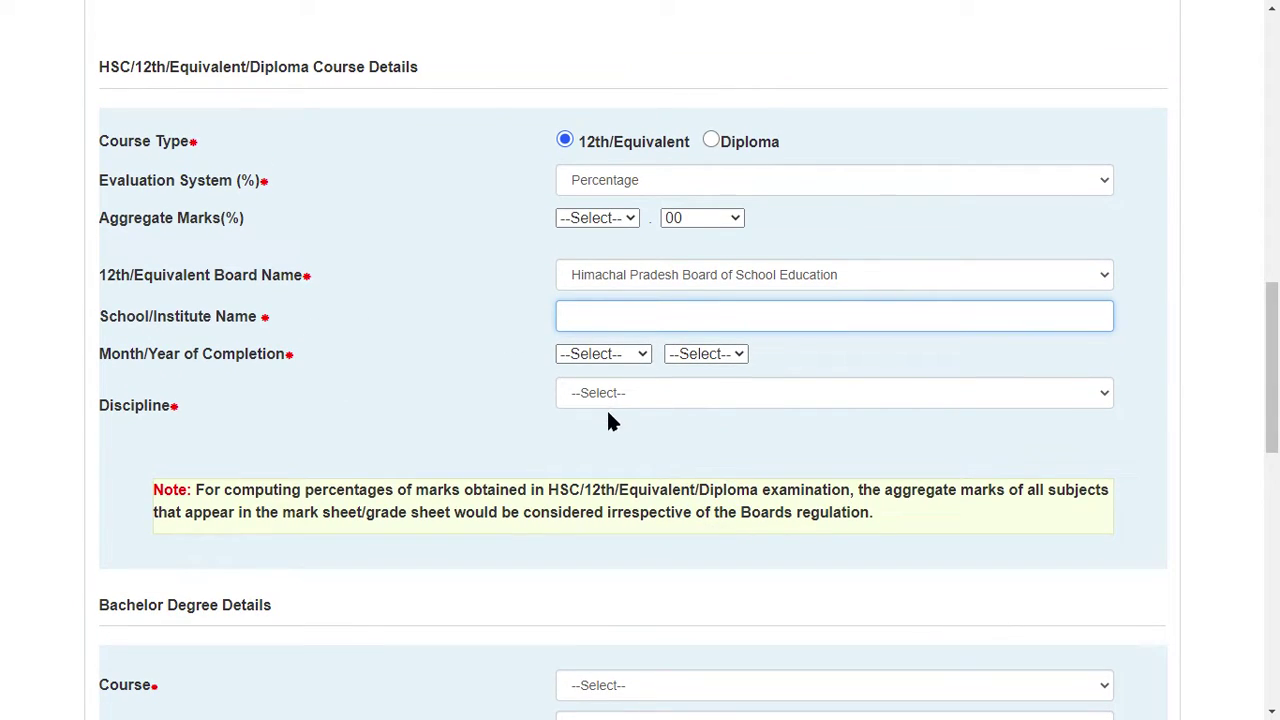
{"action": "left_click", "coordinate": [705, 394]}
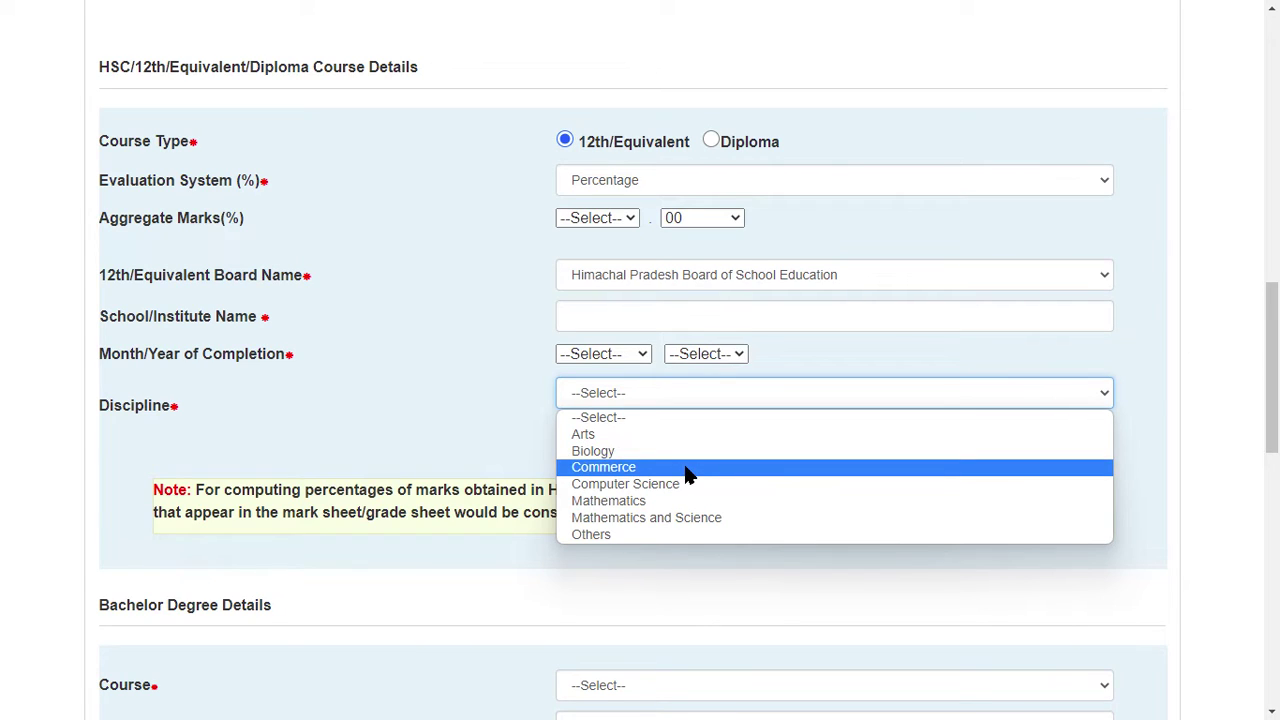
{"action": "left_click", "coordinate": [703, 500]}
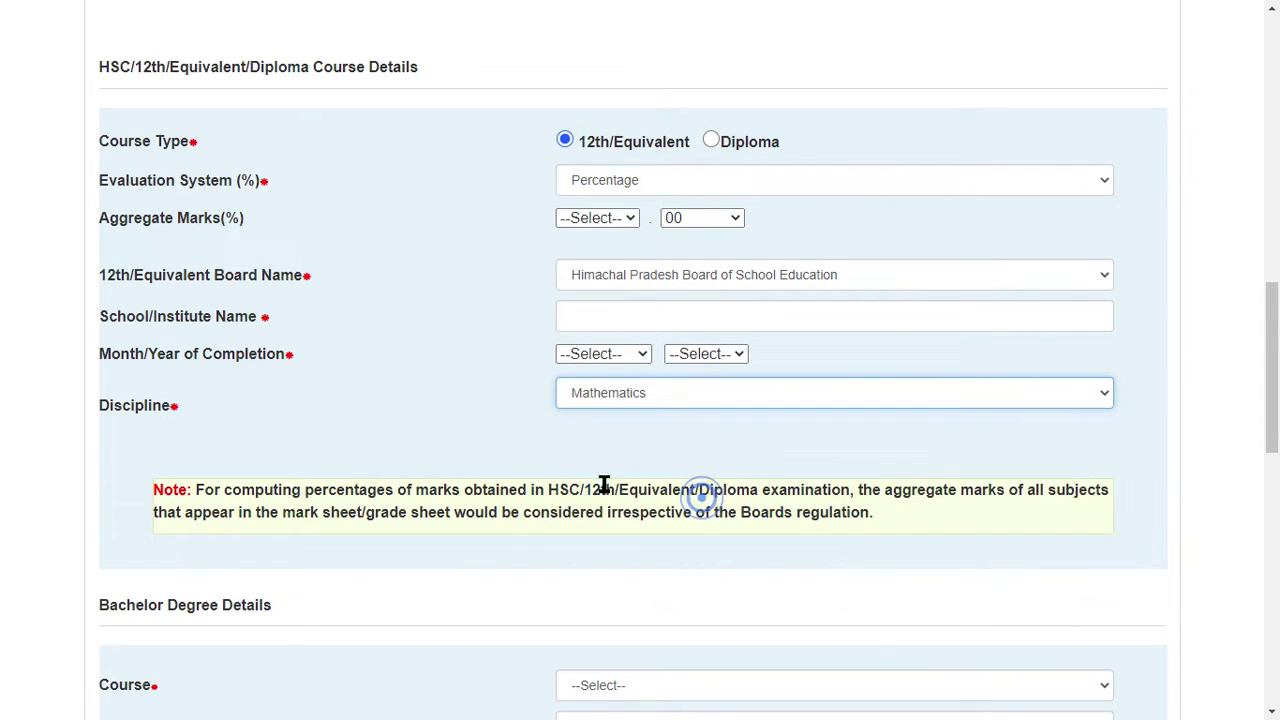
Step: Set the bachelor degree course to B.Com and its duration to 4 Years
{"action": "scroll", "coordinate": [323, 397], "scroll_direction": "down", "scroll_amount": 3}
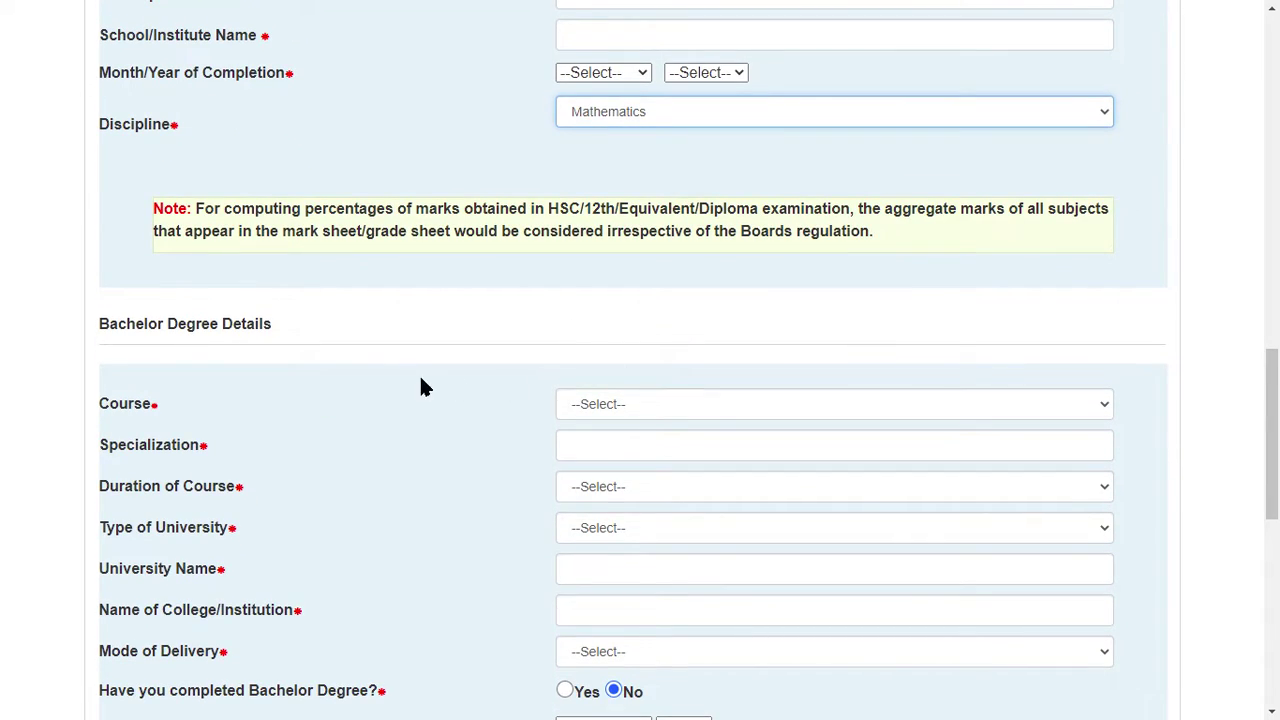
{"action": "scroll", "coordinate": [493, 352], "scroll_direction": "down", "scroll_amount": 2}
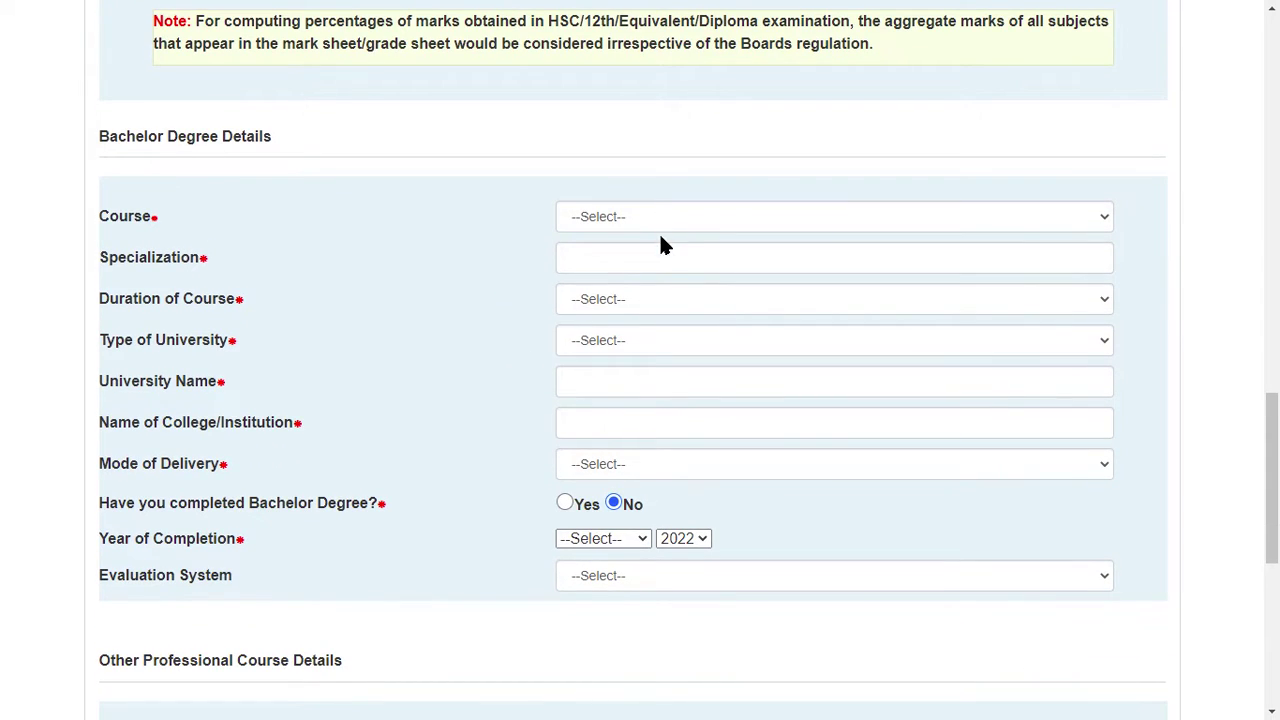
{"action": "left_click", "coordinate": [726, 218]}
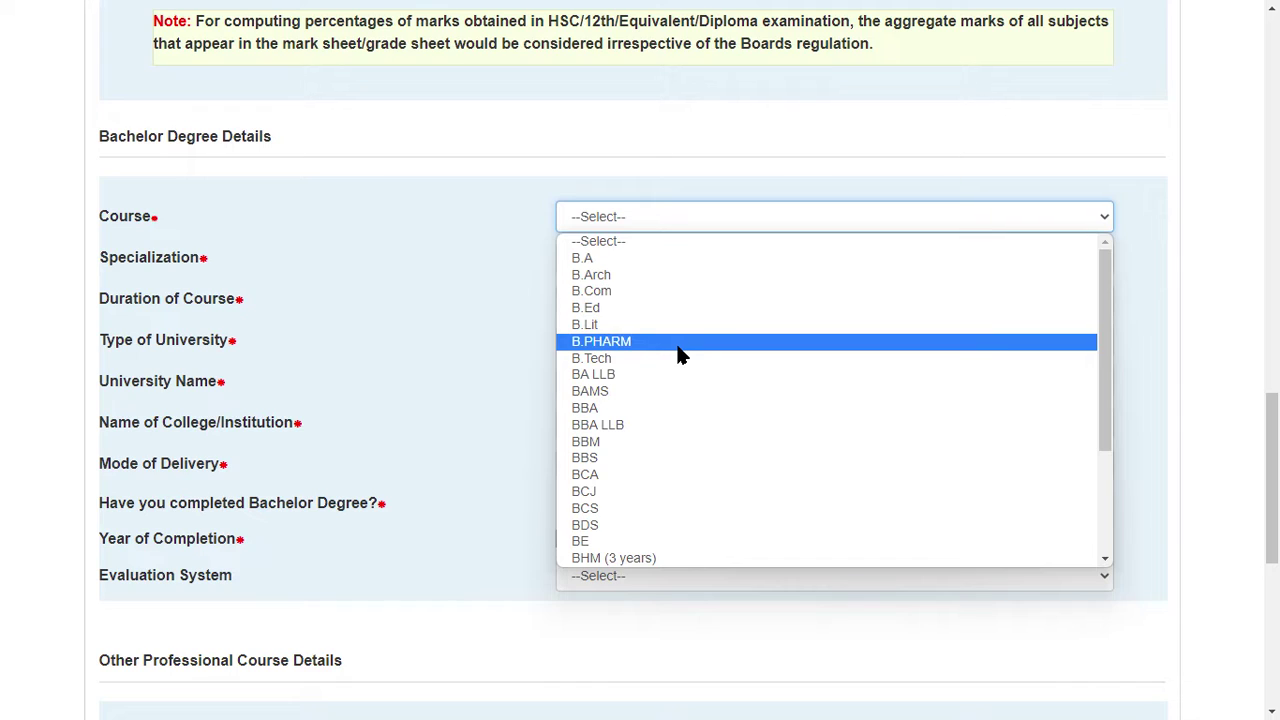
{"action": "left_click", "coordinate": [709, 296]}
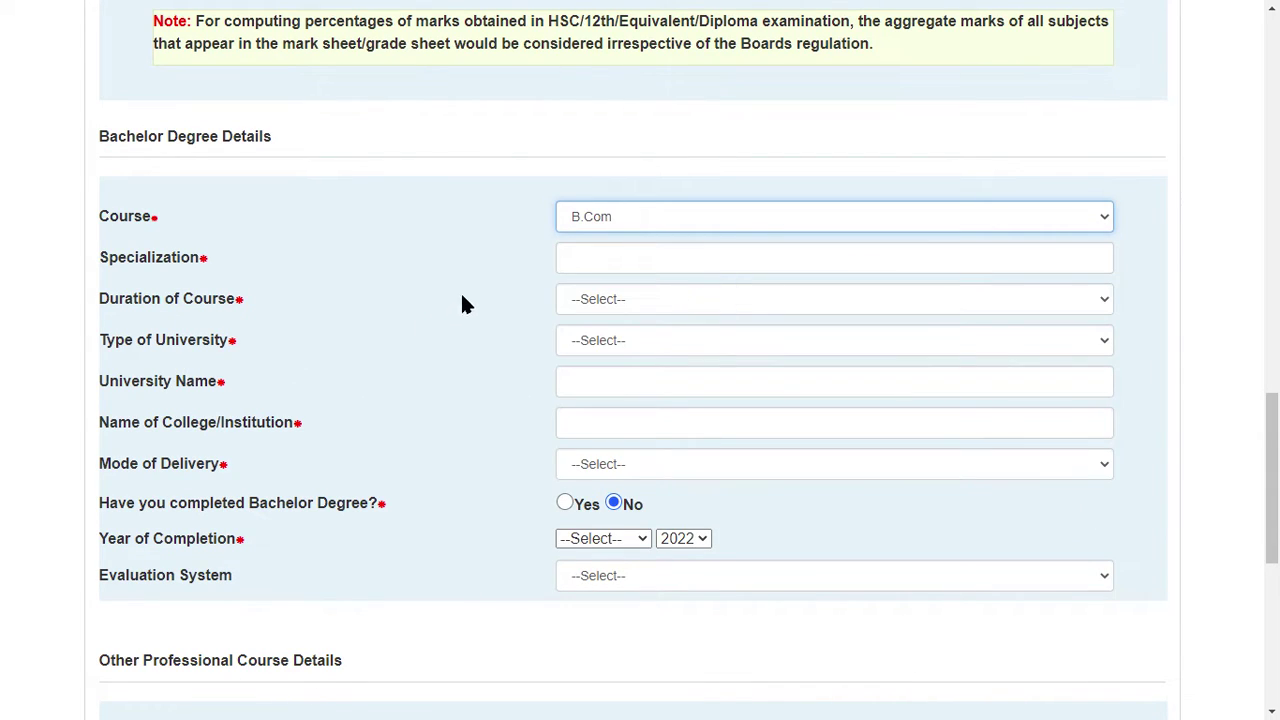
{"action": "left_click", "coordinate": [635, 248]}
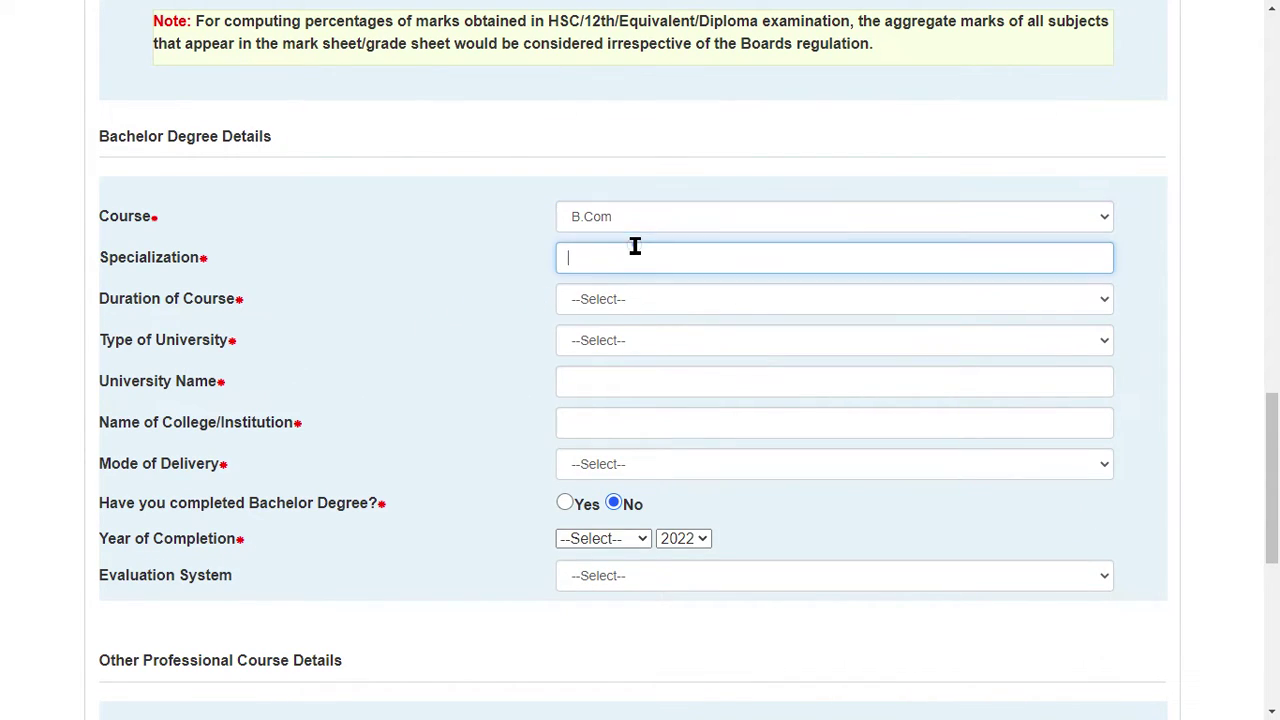
{"action": "left_click", "coordinate": [678, 302]}
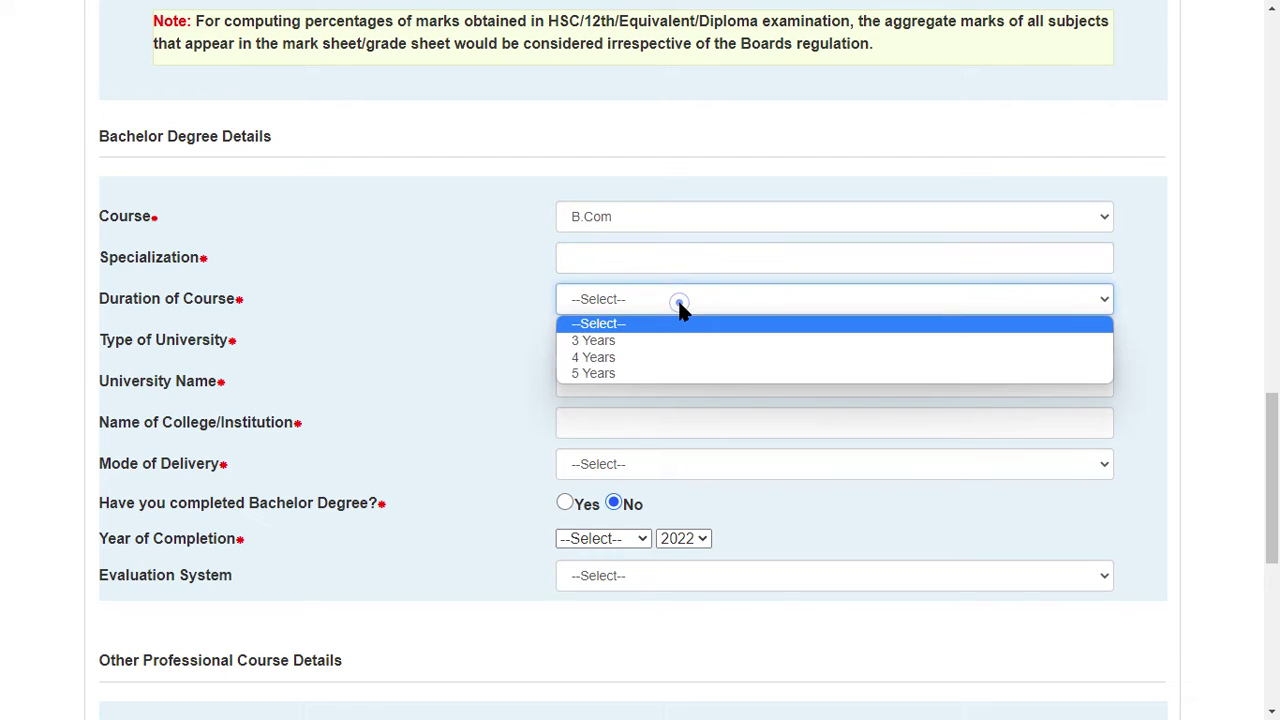
{"action": "left_click", "coordinate": [711, 355]}
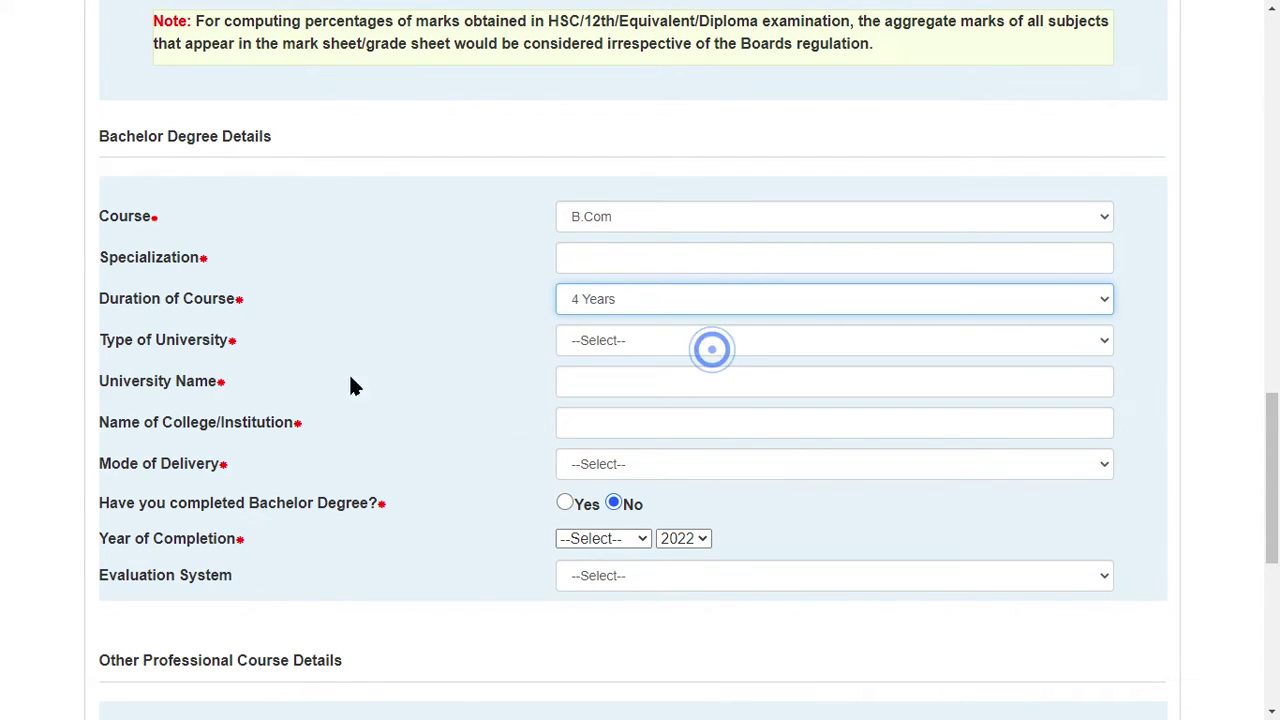
Step: Set the bachelor degree's type of university to Deemed University and its mode of delivery to Regular
{"action": "left_click", "coordinate": [633, 374]}
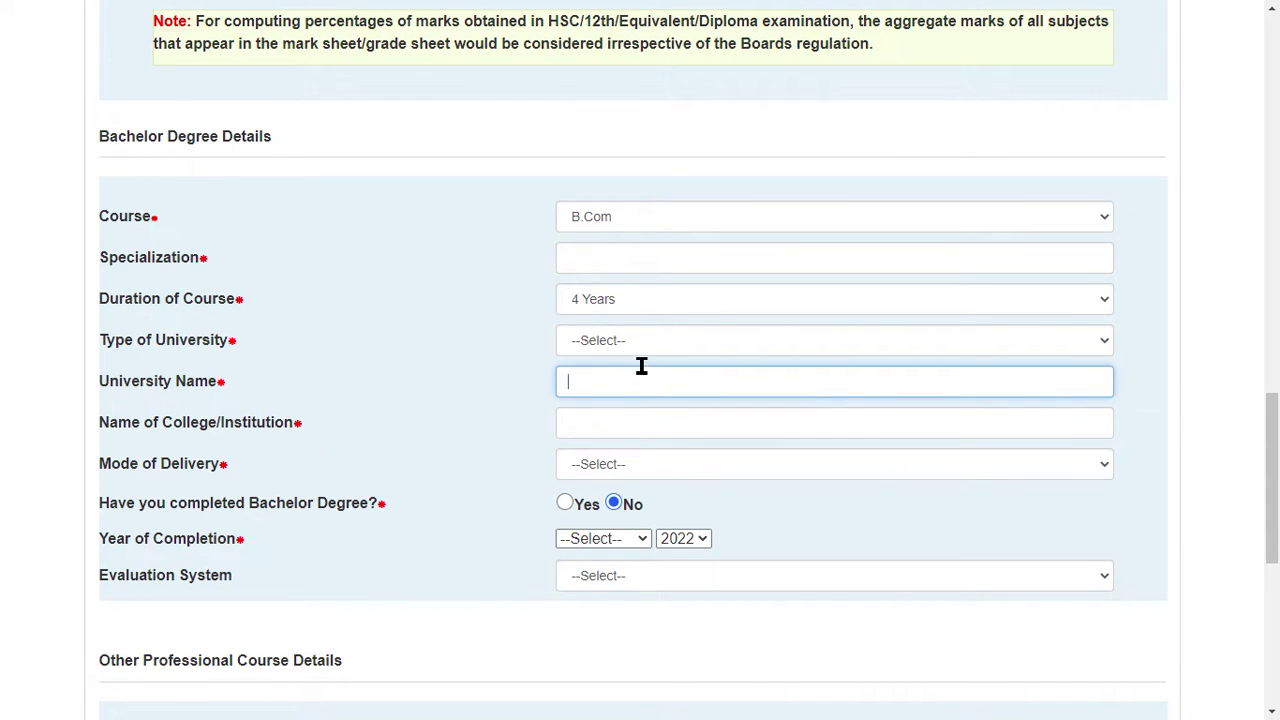
{"action": "left_click", "coordinate": [643, 345]}
{"action": "left_click", "coordinate": [683, 398]}
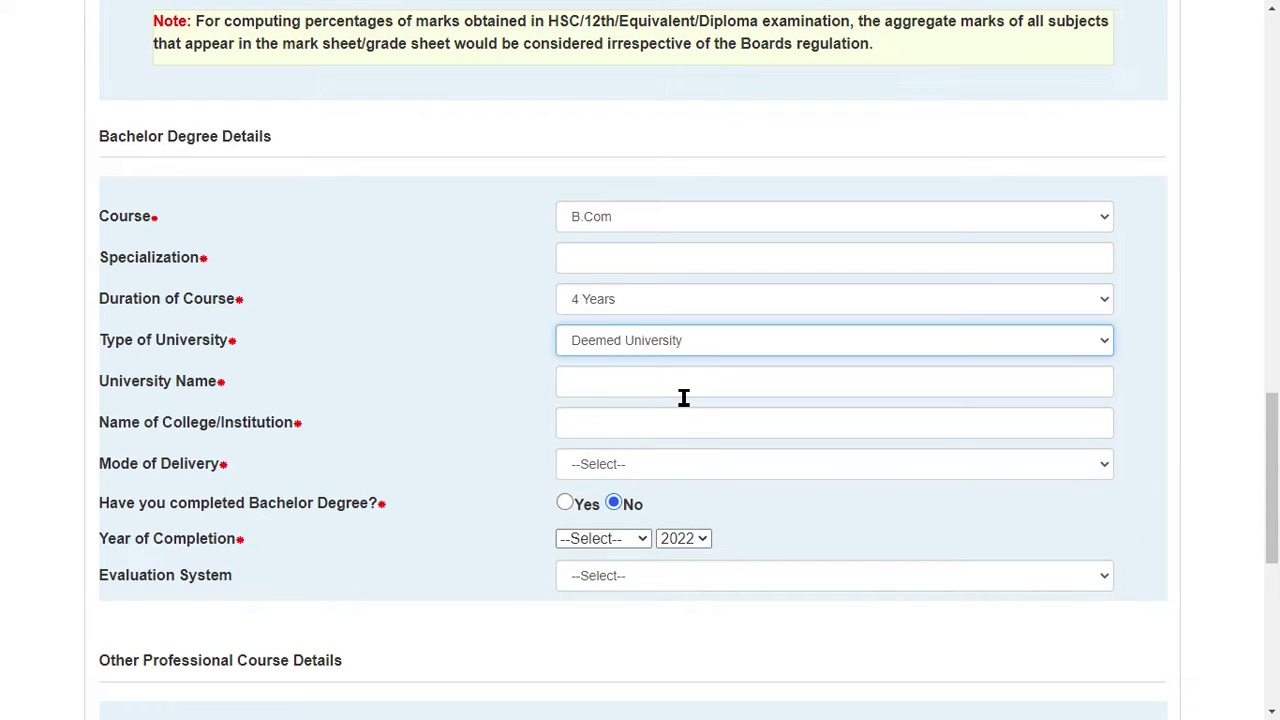
{"action": "left_click", "coordinate": [595, 378]}
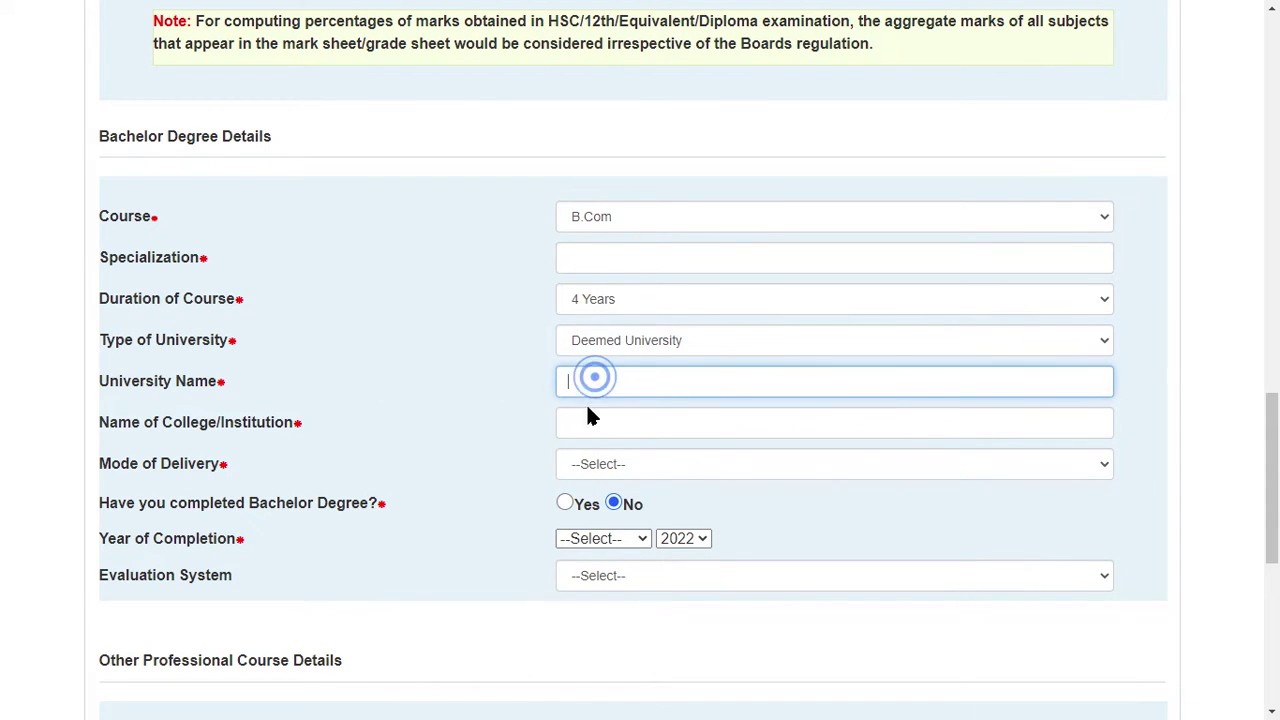
{"action": "left_click", "coordinate": [652, 425]}
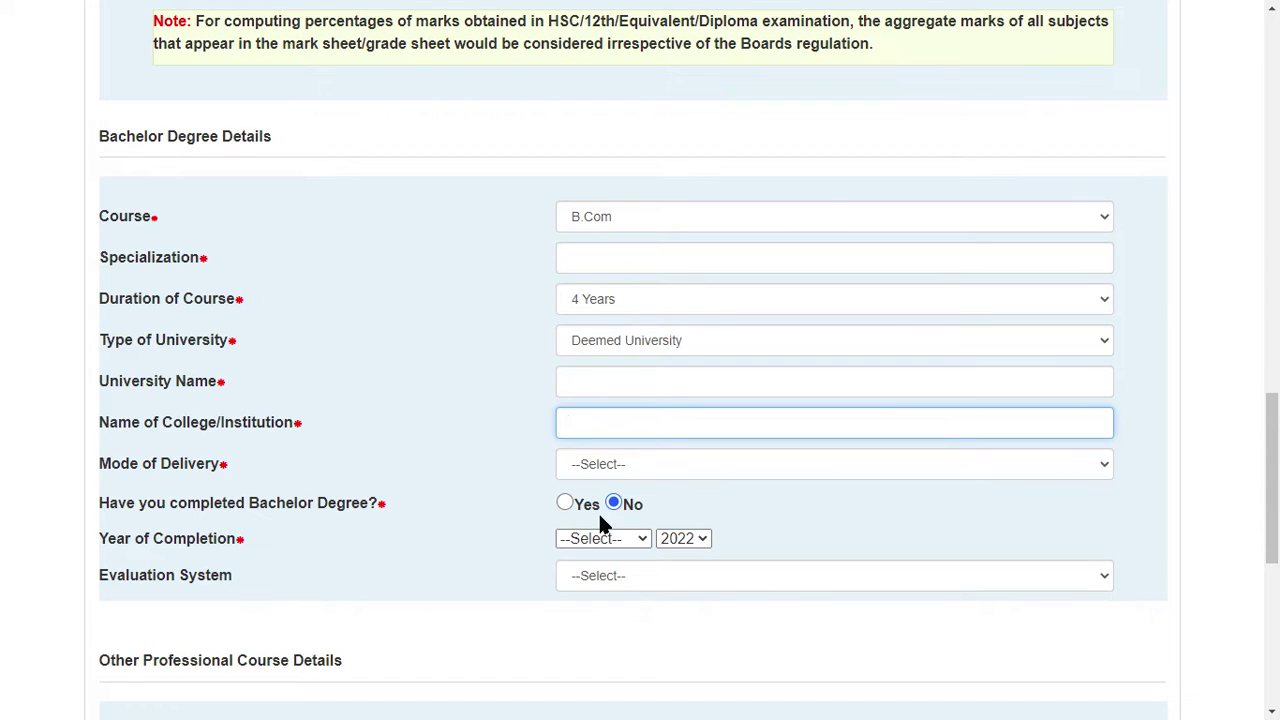
{"action": "left_click", "coordinate": [664, 466]}
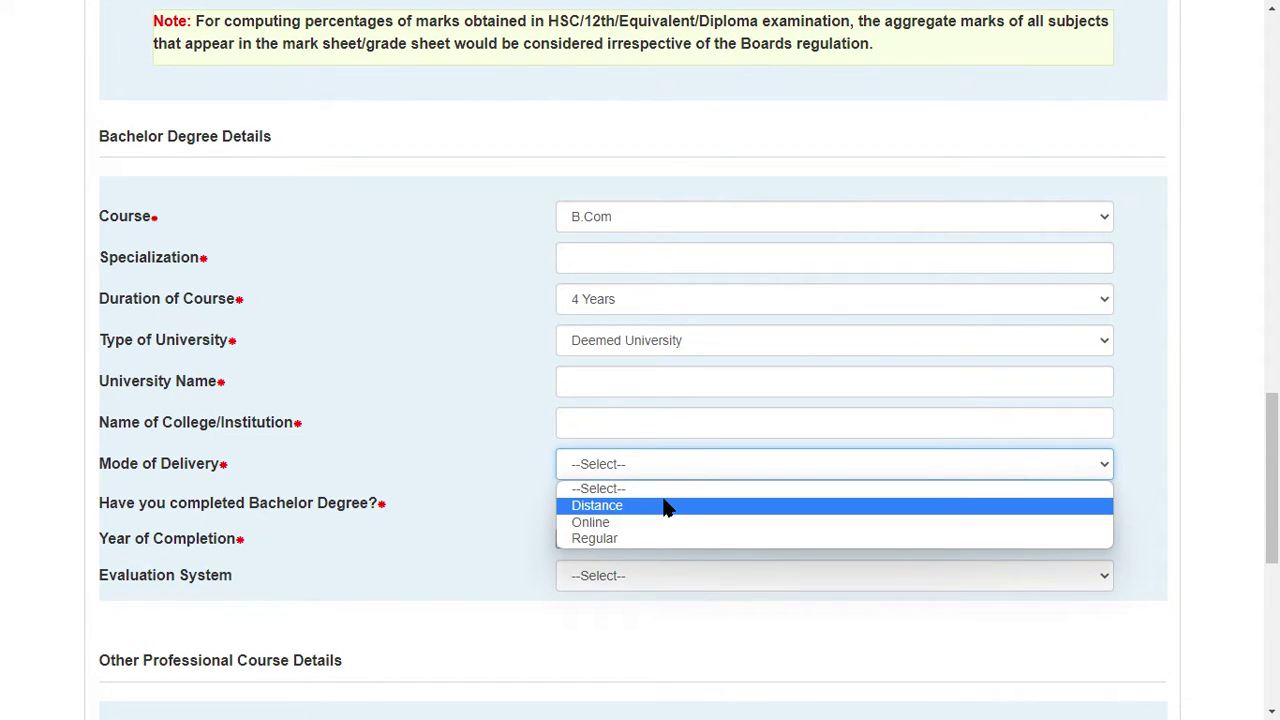
{"action": "left_click", "coordinate": [670, 536]}
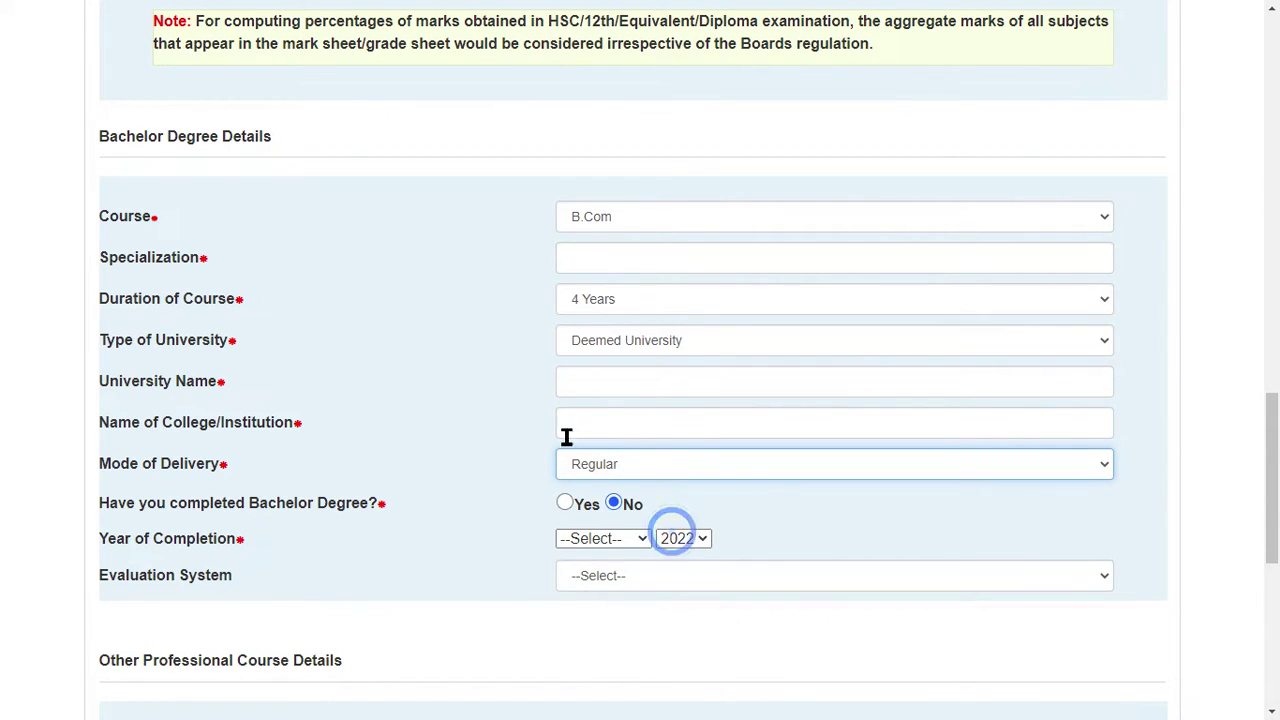
Step: Set the bachelor degree's evaluation system to Percentage
{"action": "scroll", "coordinate": [520, 520], "scroll_direction": "down", "scroll_amount": 2}
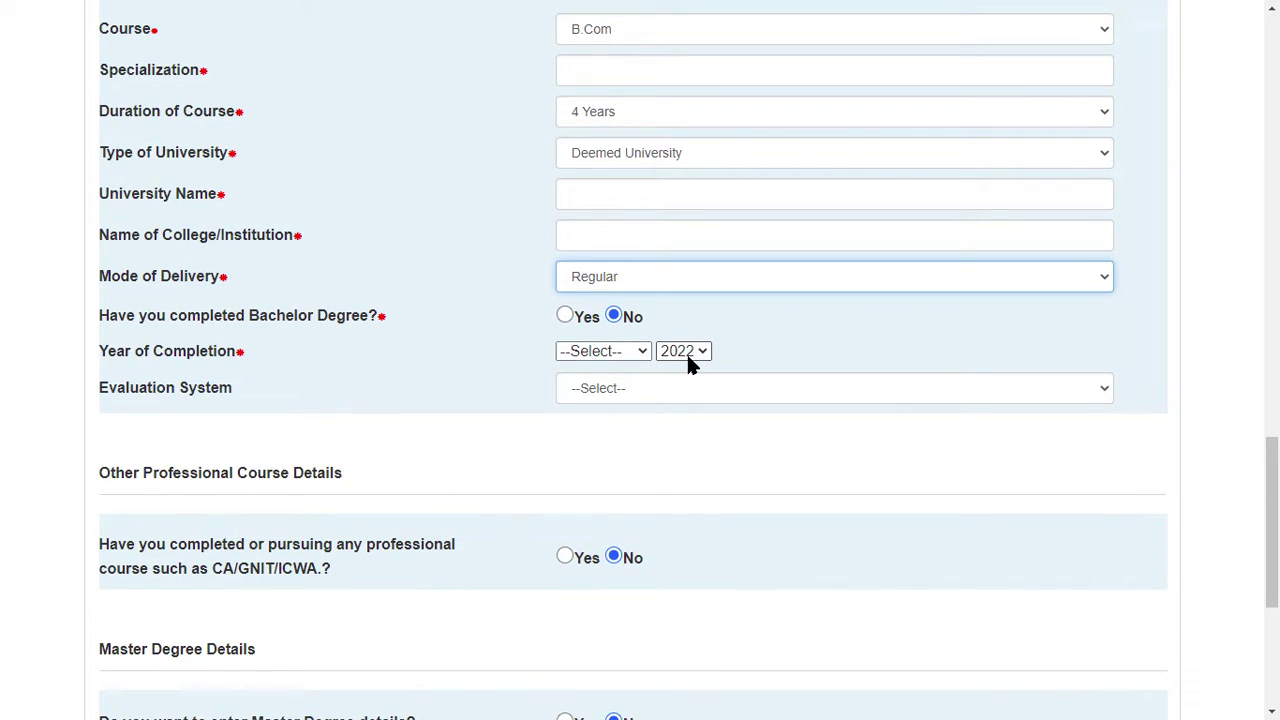
{"action": "left_click", "coordinate": [621, 390]}
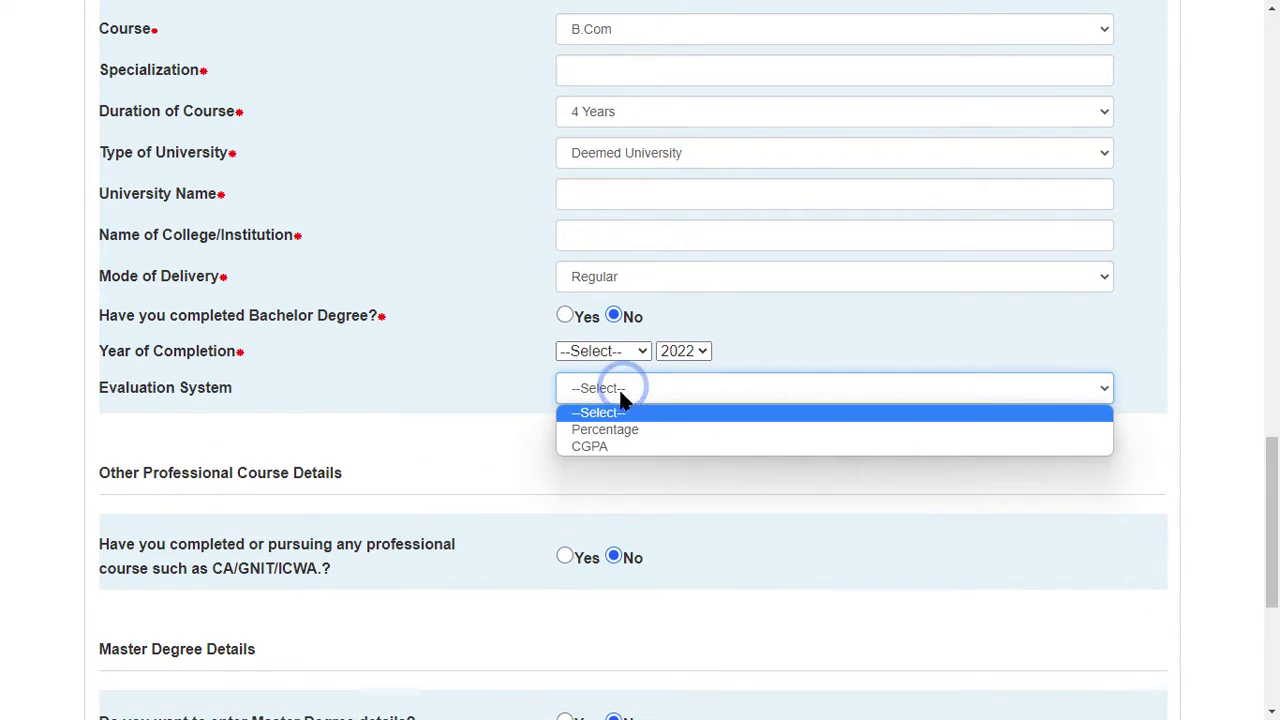
{"action": "left_click", "coordinate": [700, 430]}
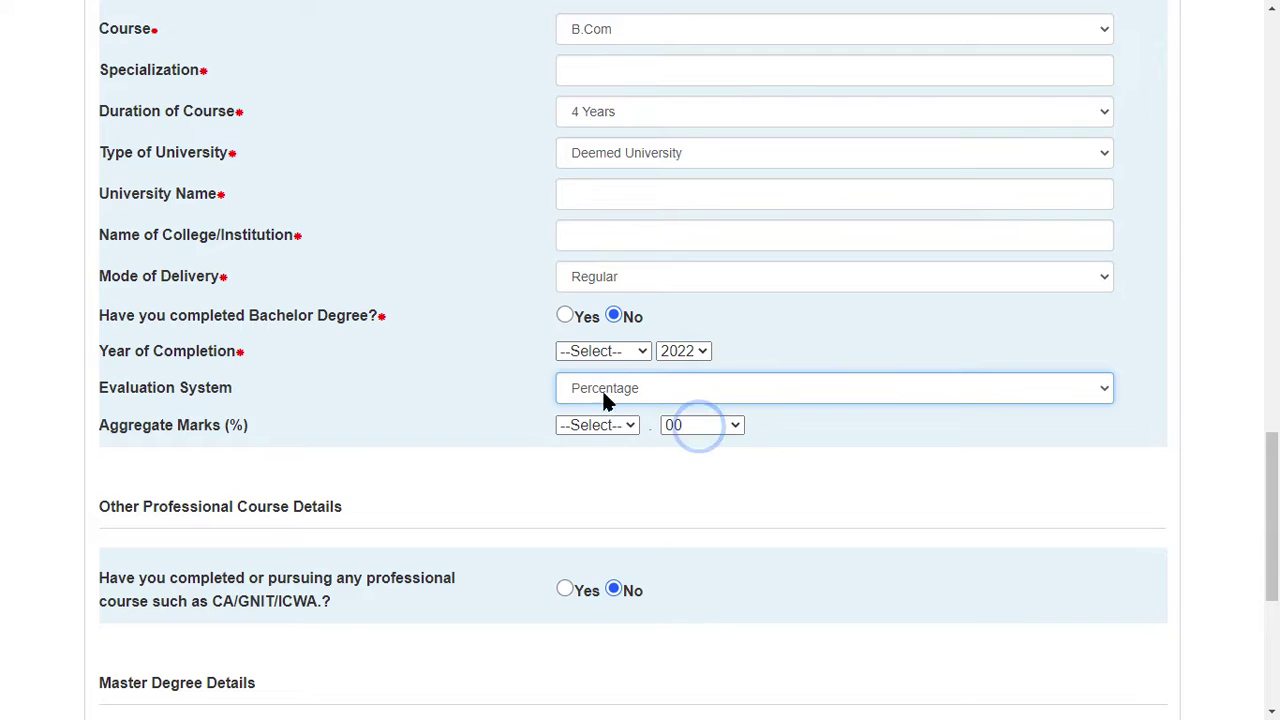
{"action": "left_click", "coordinate": [703, 384]}
{"action": "left_click", "coordinate": [461, 482]}
Step: Open the Work Experience section and answer Yes to having work experience, going to the first organization's details
{"action": "scroll", "coordinate": [480, 480], "scroll_direction": "down", "scroll_amount": 5}
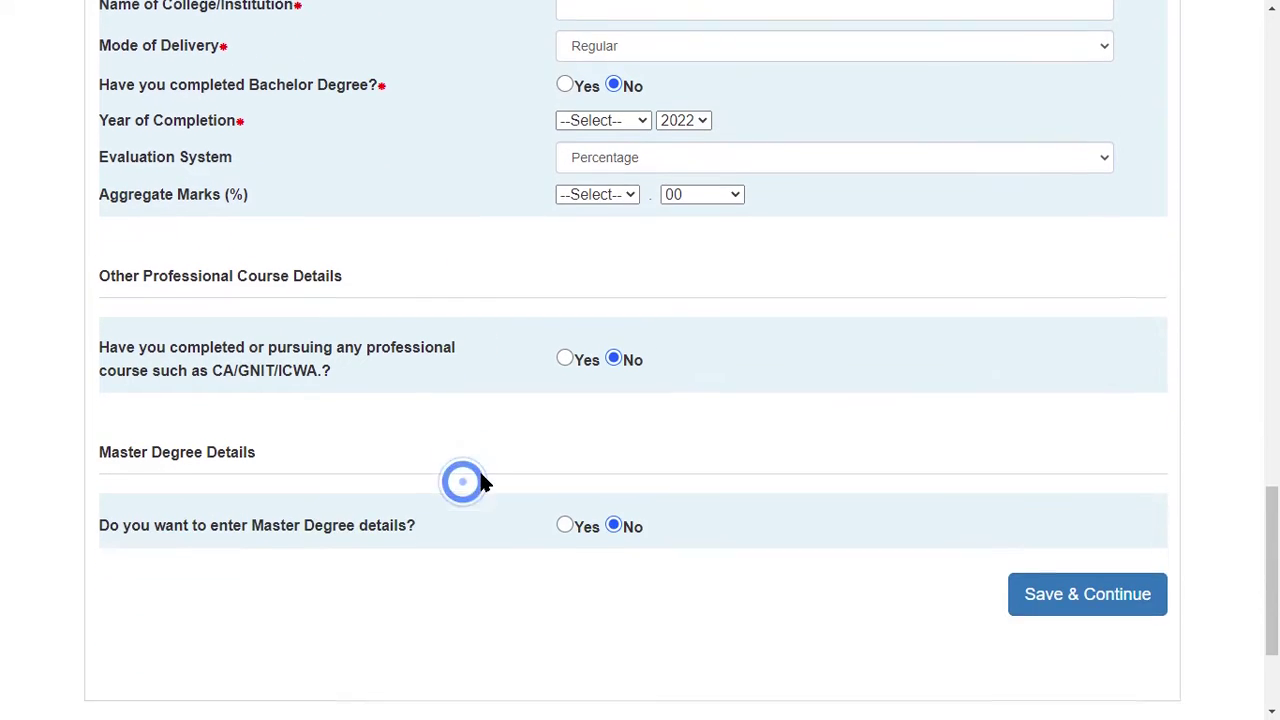
{"action": "scroll", "coordinate": [907, 340], "scroll_direction": "up", "scroll_amount": 20}
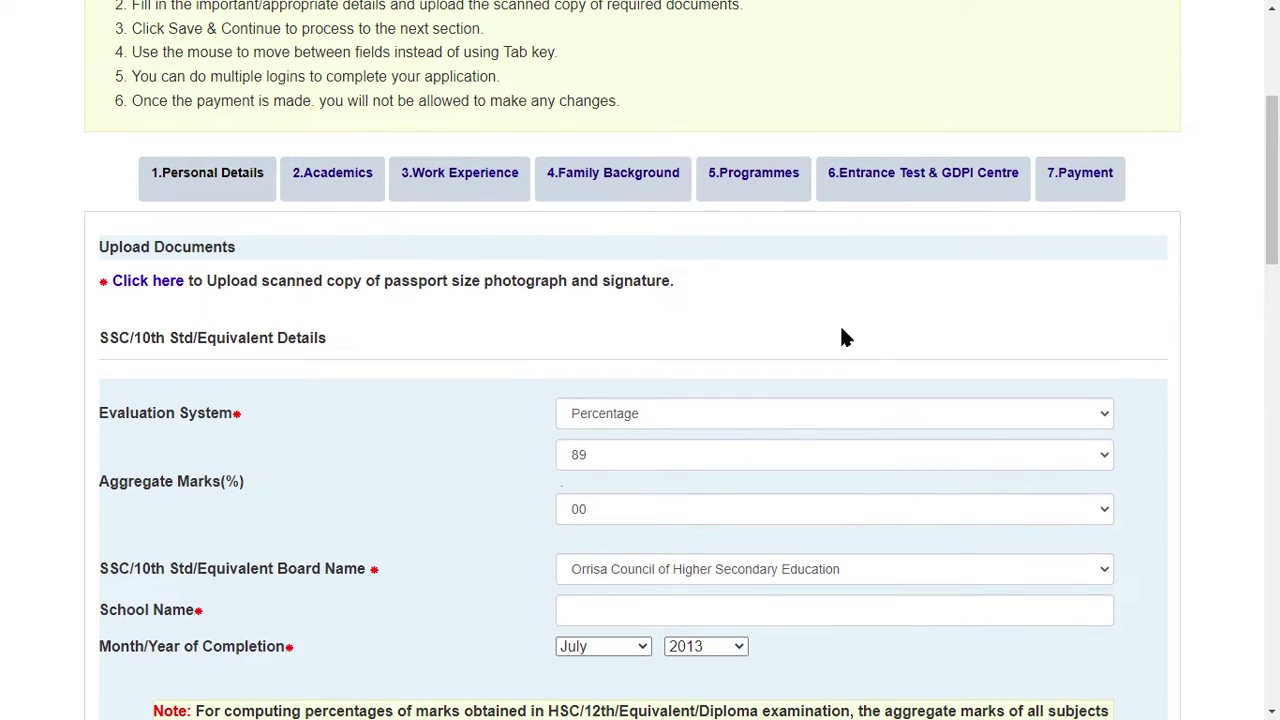
{"action": "left_click", "coordinate": [476, 176]}
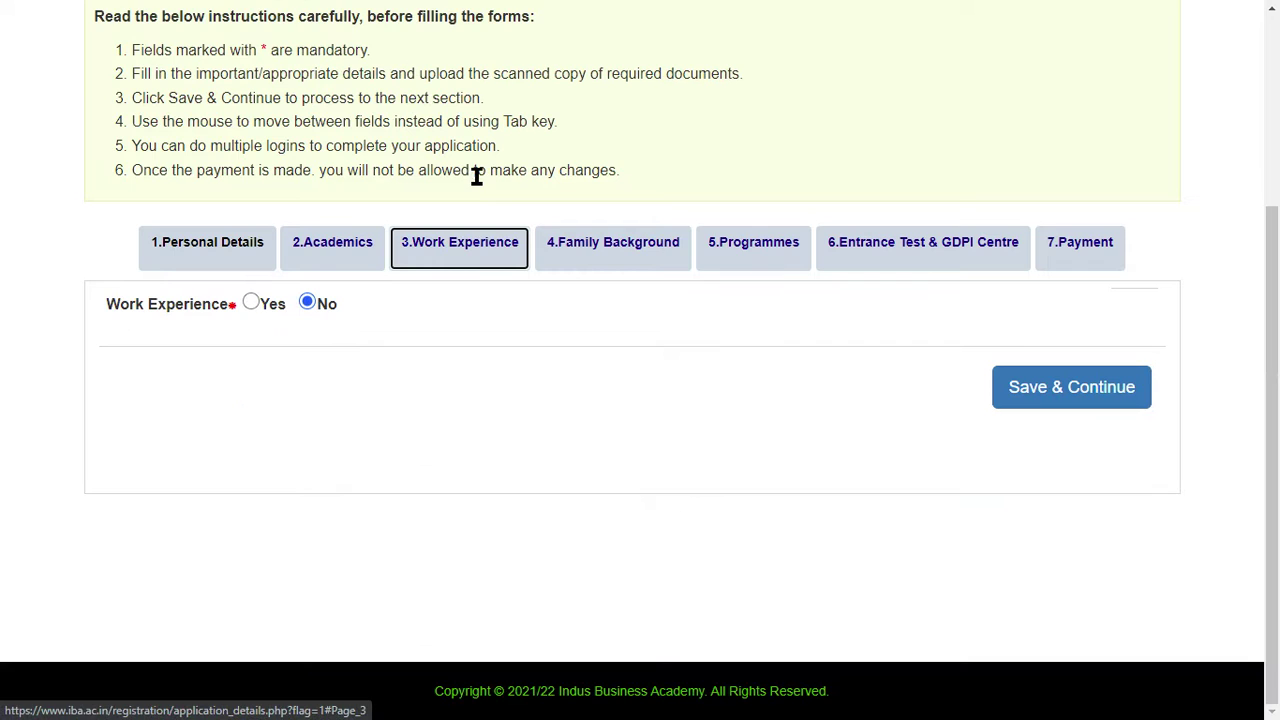
{"action": "left_click", "coordinate": [268, 308]}
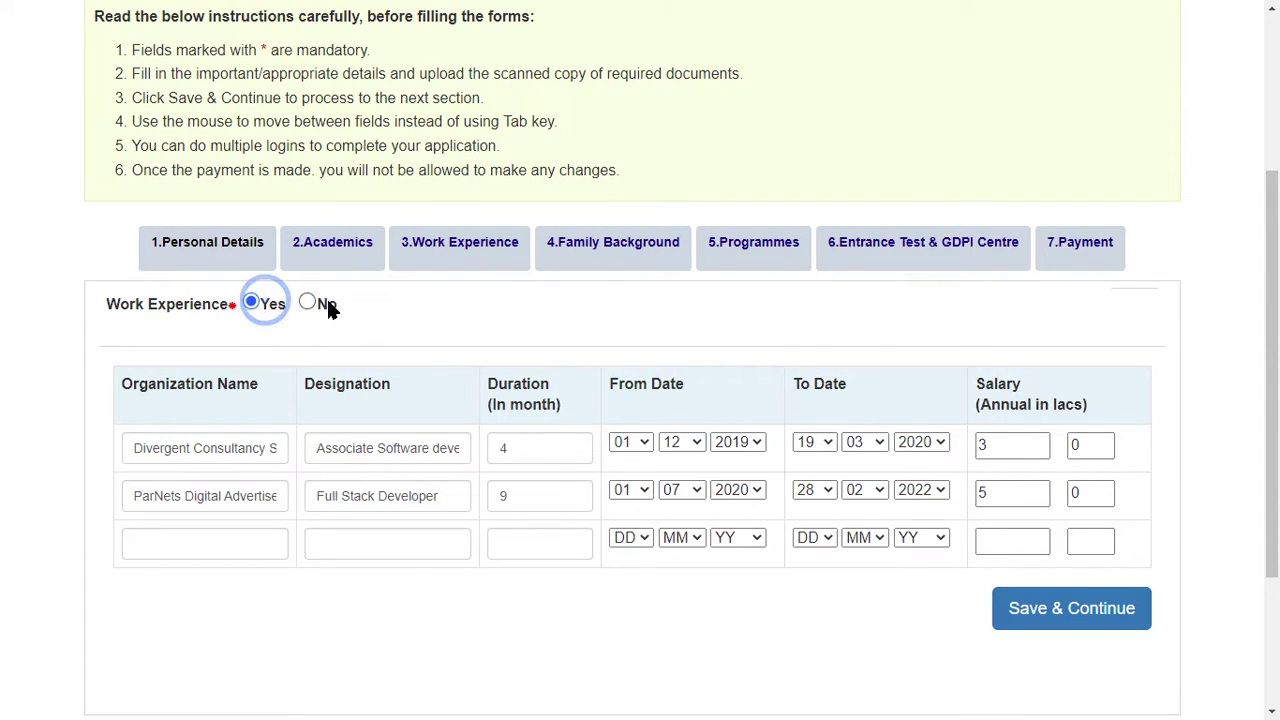
{"action": "left_click", "coordinate": [191, 446]}
{"action": "left_click", "coordinate": [390, 452]}
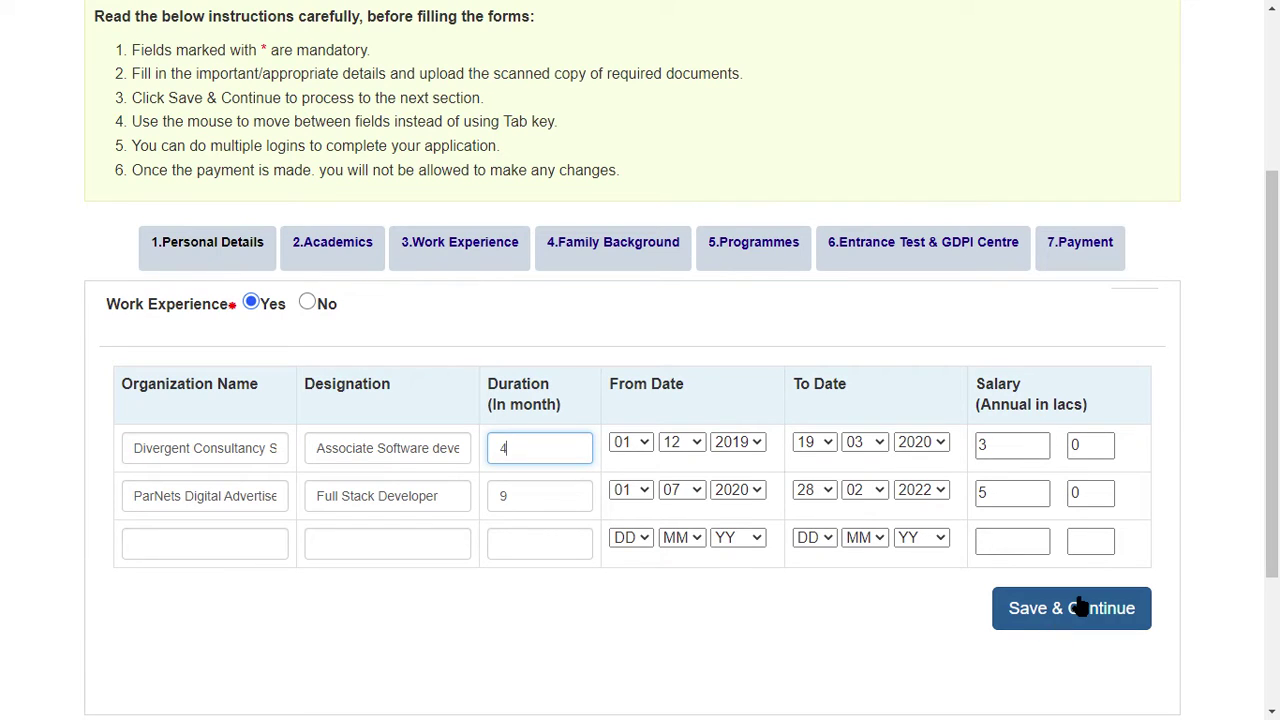
Step: Open the Family Background section and go to the father's name field
{"action": "left_click", "coordinate": [623, 252]}
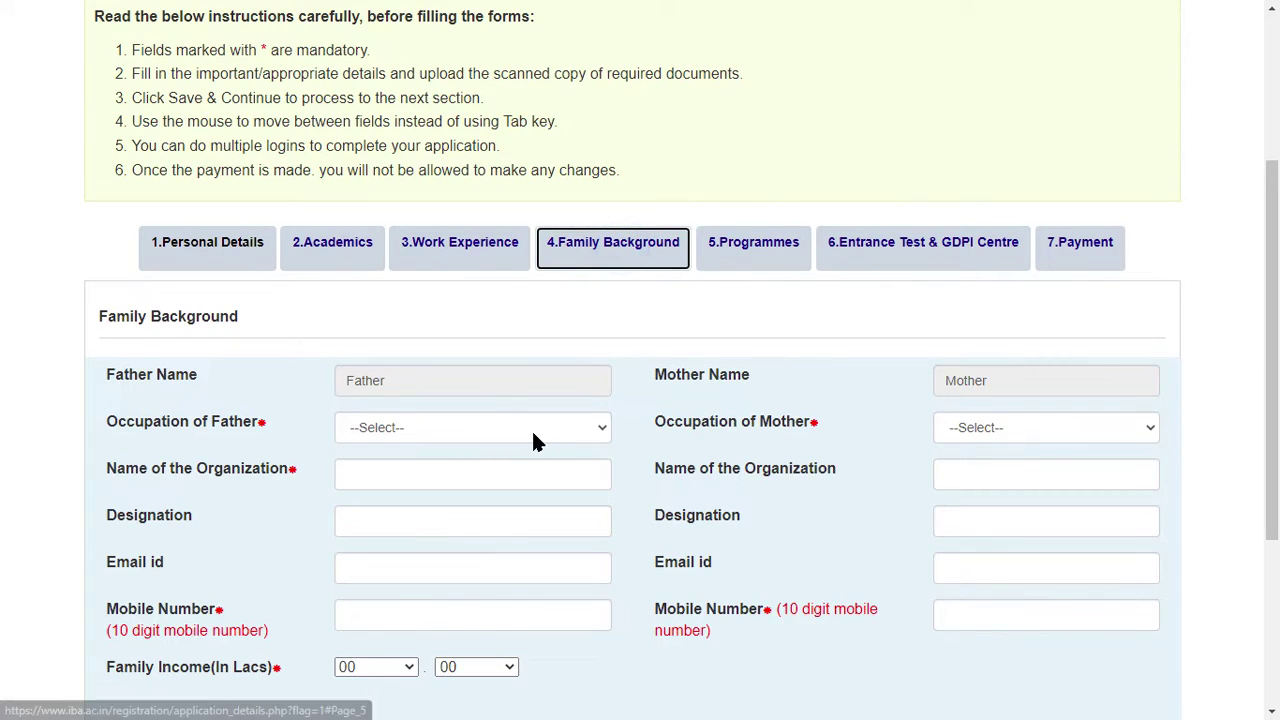
{"action": "scroll", "coordinate": [845, 162], "scroll_direction": "down", "scroll_amount": 2}
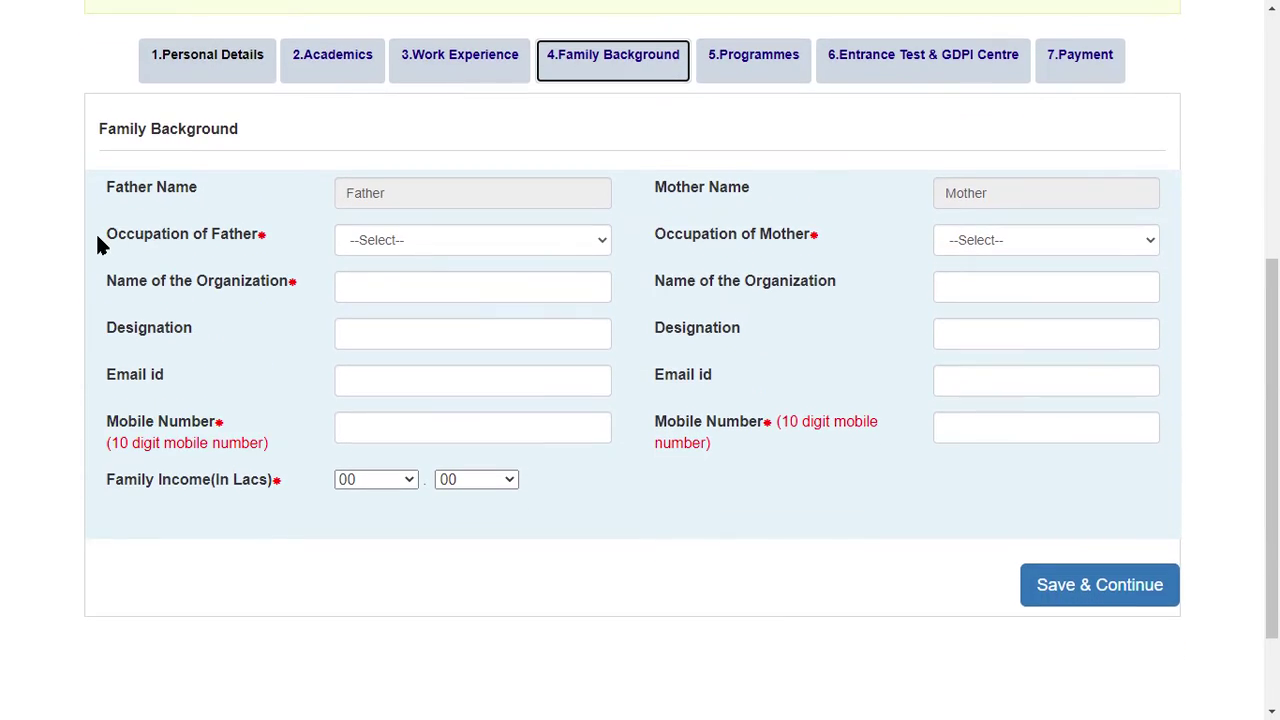
{"action": "left_click", "coordinate": [373, 189]}
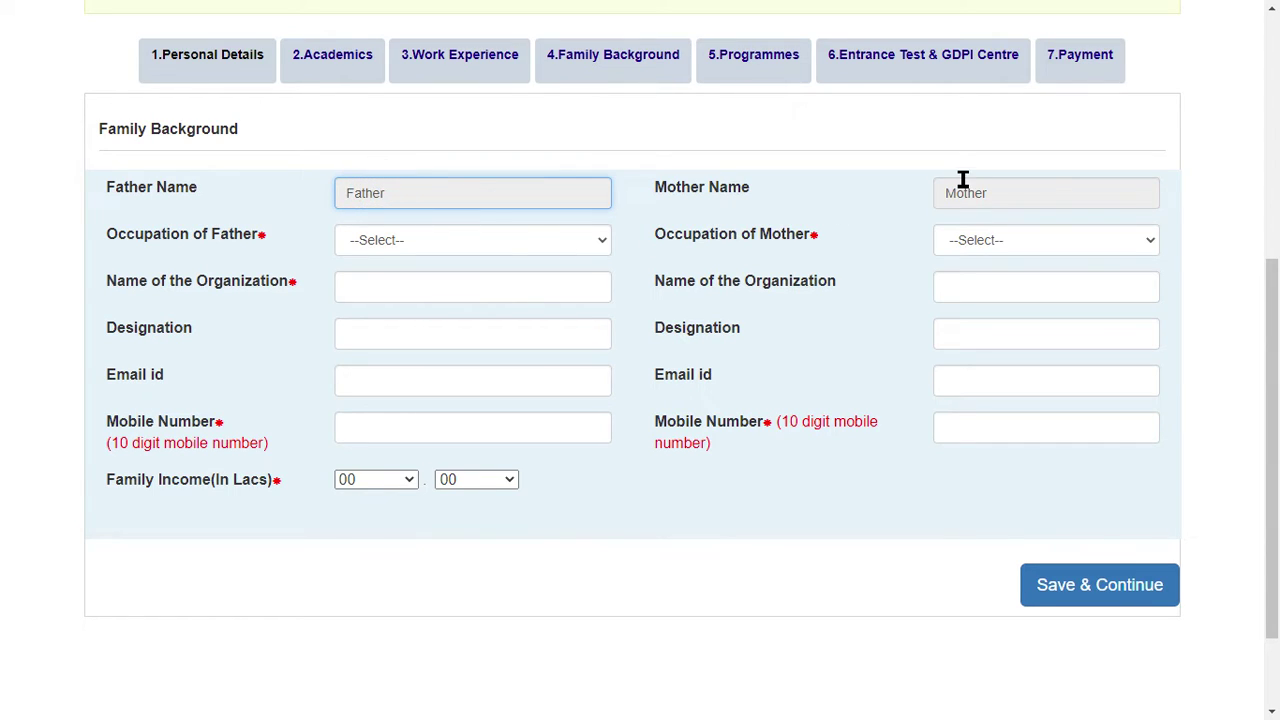
Step: Examine the father's occupation options and the contact and income fields in the Family Background section
{"action": "left_click", "coordinate": [461, 238]}
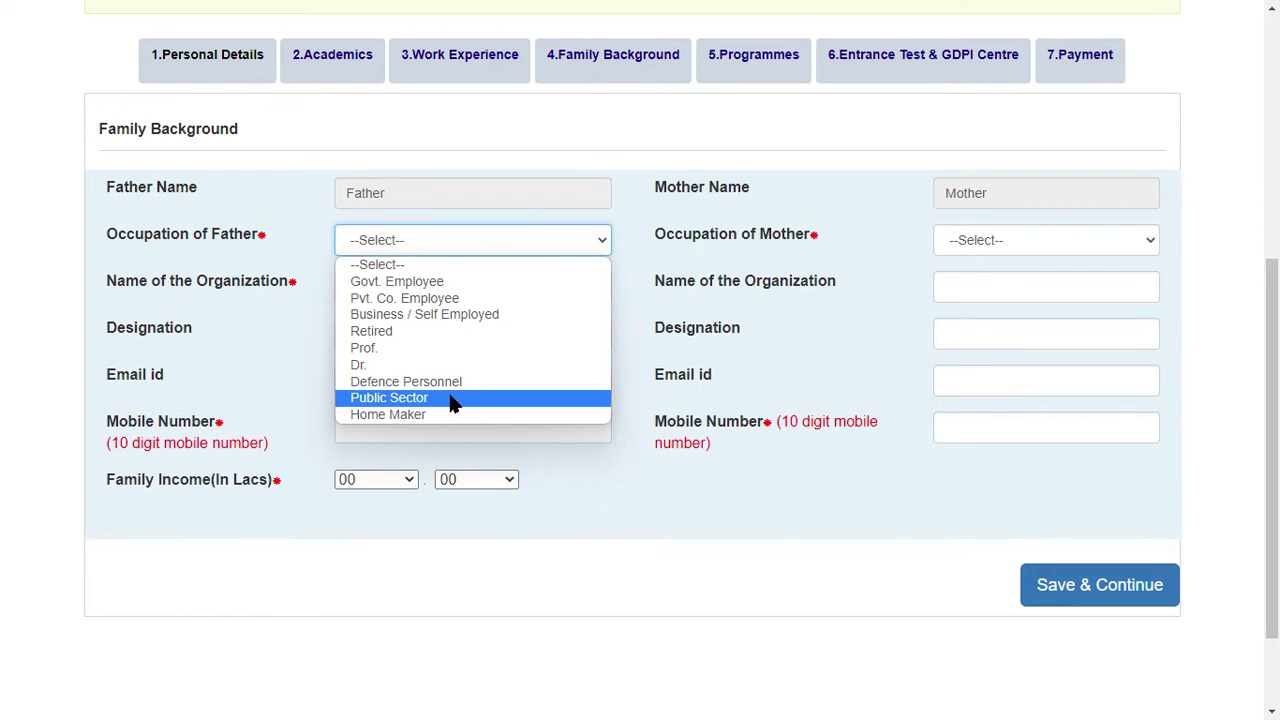
{"action": "left_click", "coordinate": [150, 373]}
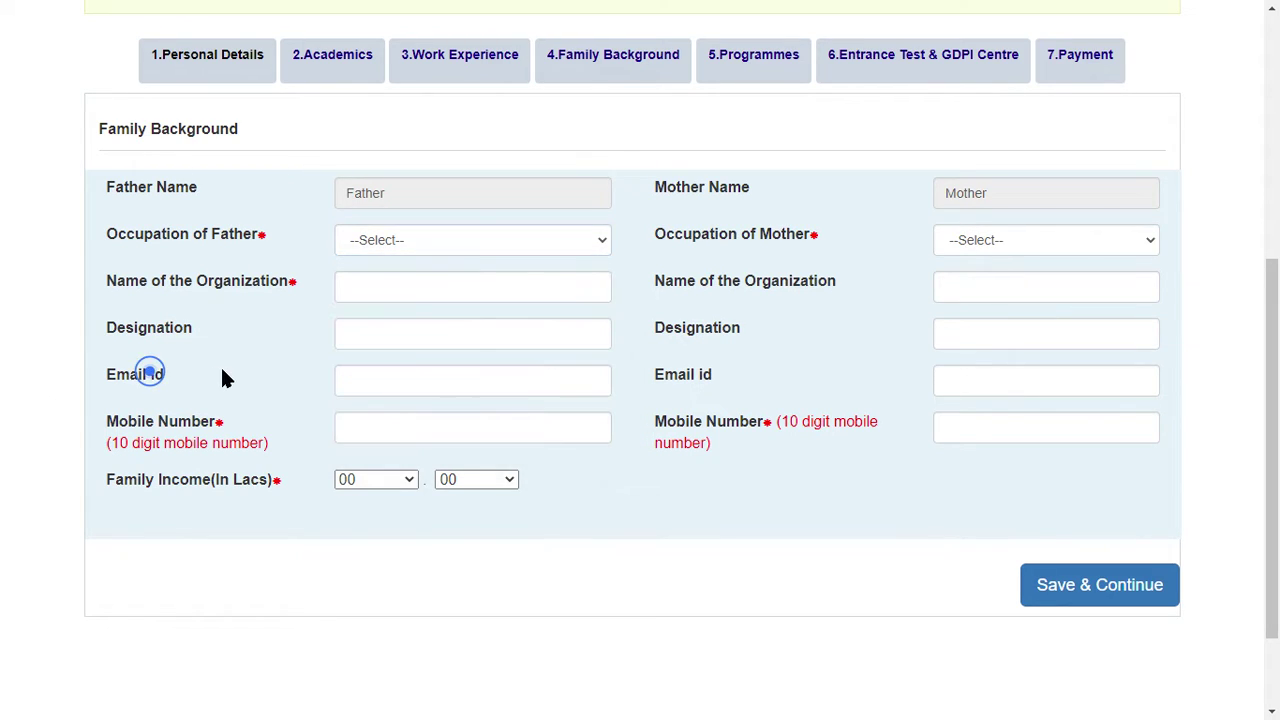
{"action": "left_click", "coordinate": [370, 440]}
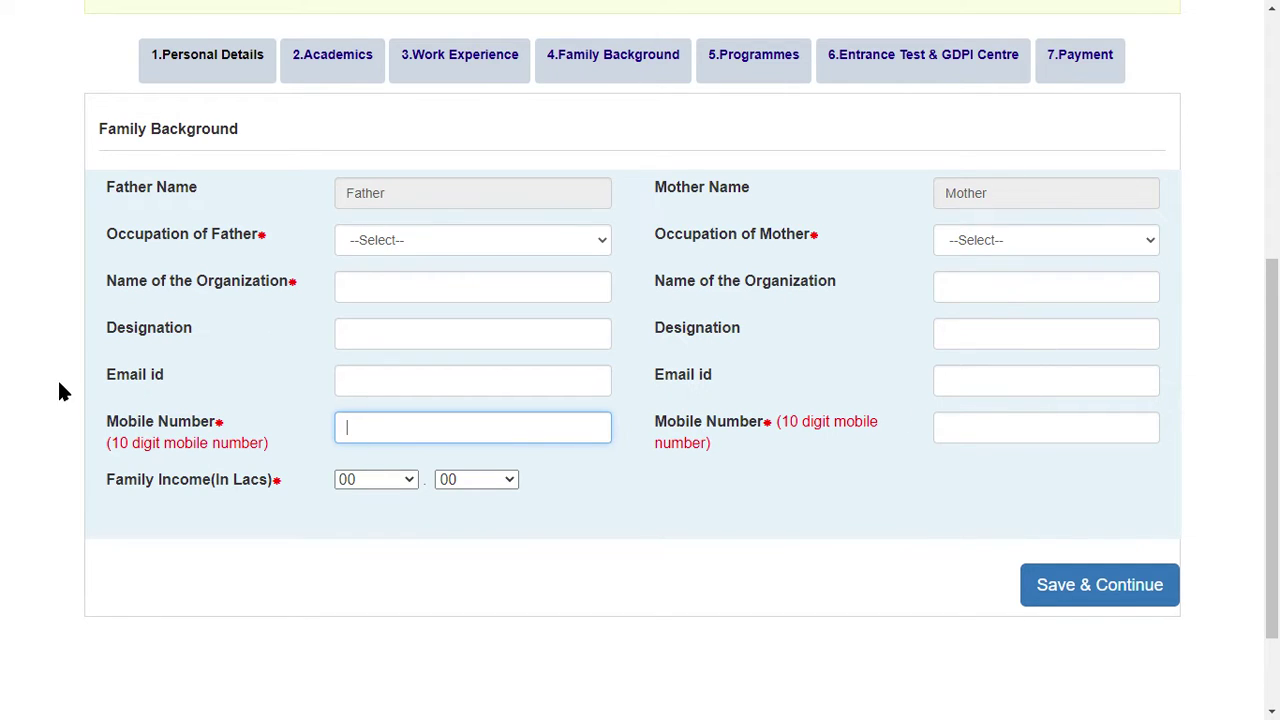
{"action": "left_click", "coordinate": [428, 491]}
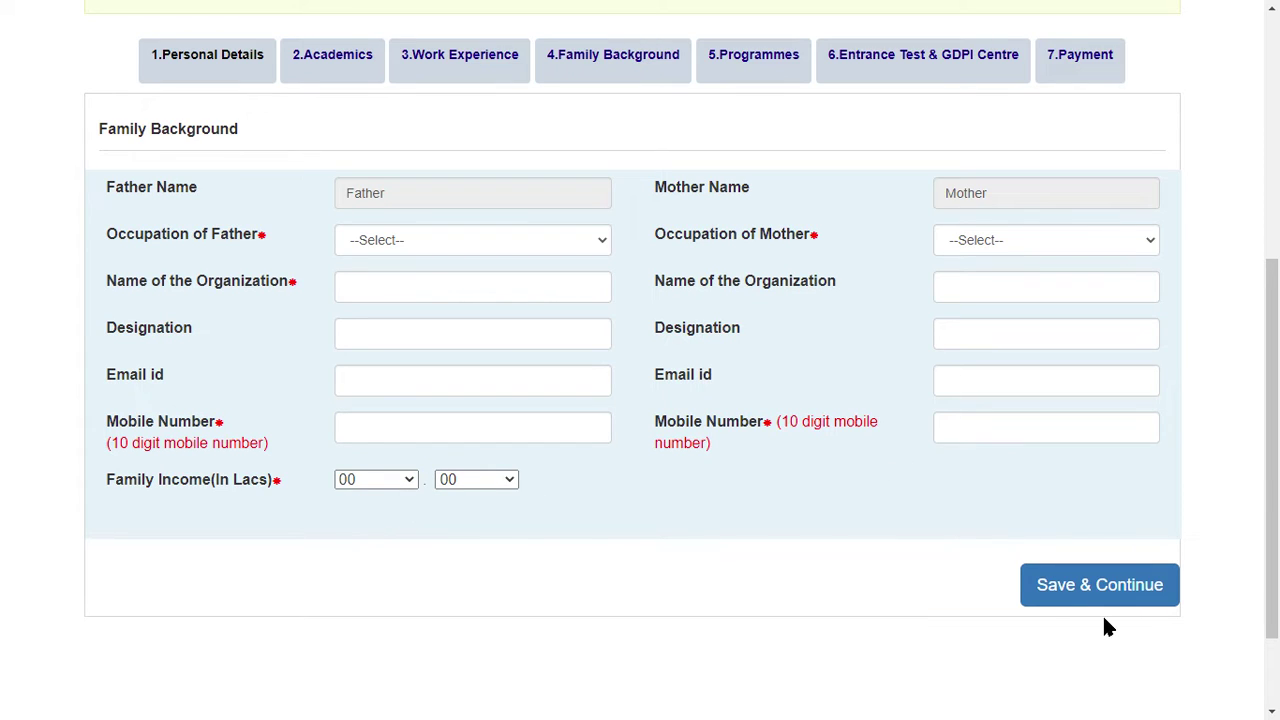
Step: Open the Programmes section and go through the application fees down to the Application Fee field
{"action": "scroll", "coordinate": [1051, 514], "scroll_direction": "up", "scroll_amount": 4}
{"action": "scroll", "coordinate": [1013, 521], "scroll_direction": "down", "scroll_amount": 2}
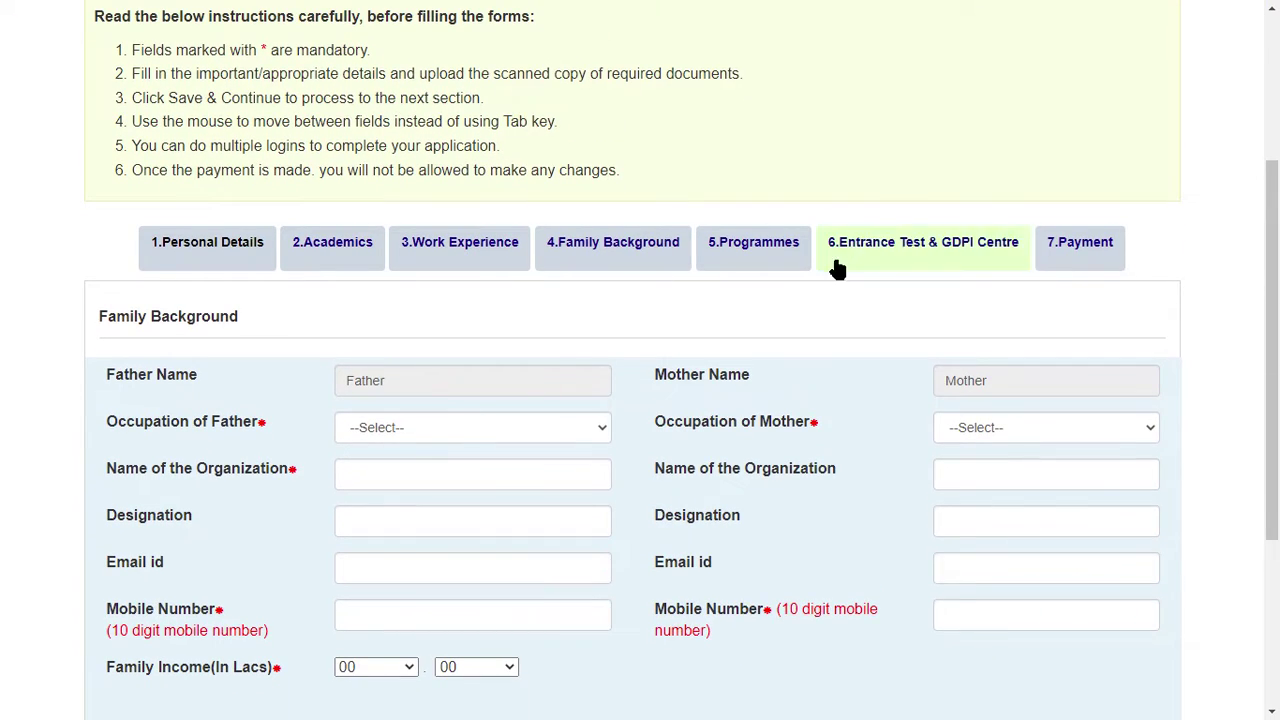
{"action": "left_click", "coordinate": [729, 252]}
{"action": "scroll", "coordinate": [621, 348], "scroll_direction": "down", "scroll_amount": 1}
{"action": "scroll", "coordinate": [217, 423], "scroll_direction": "down", "scroll_amount": 2}
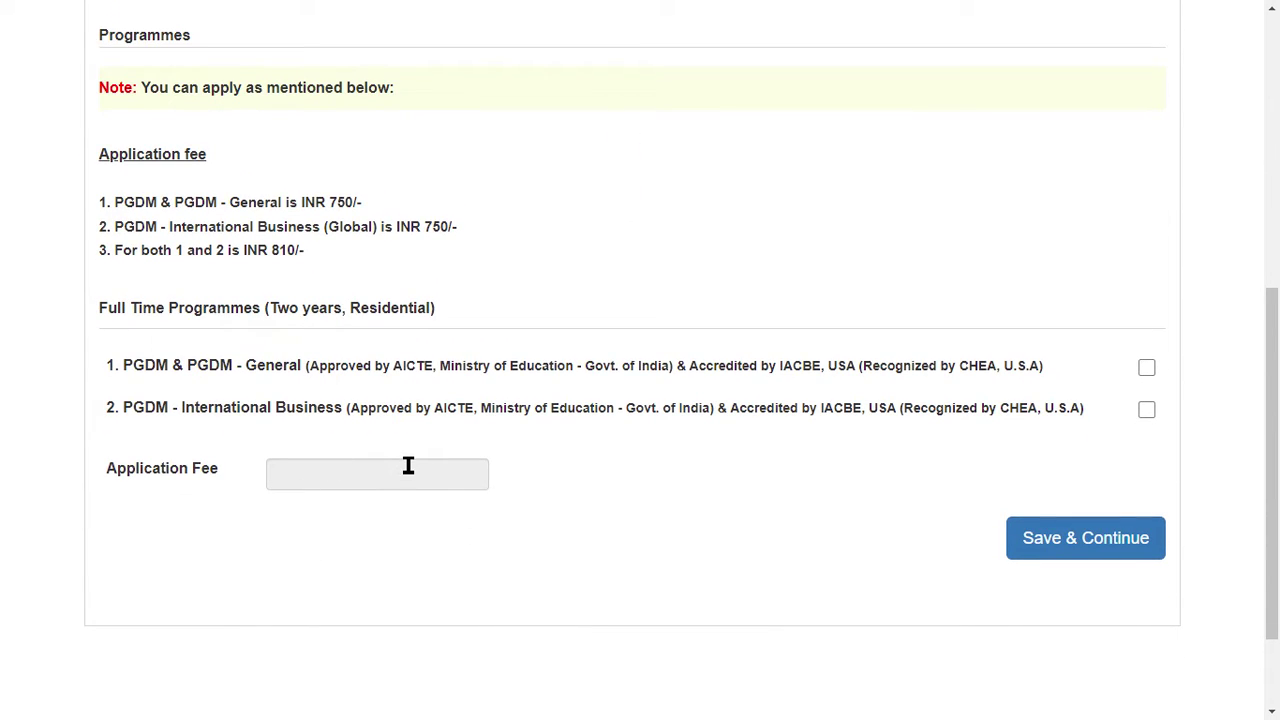
{"action": "left_click", "coordinate": [407, 465]}
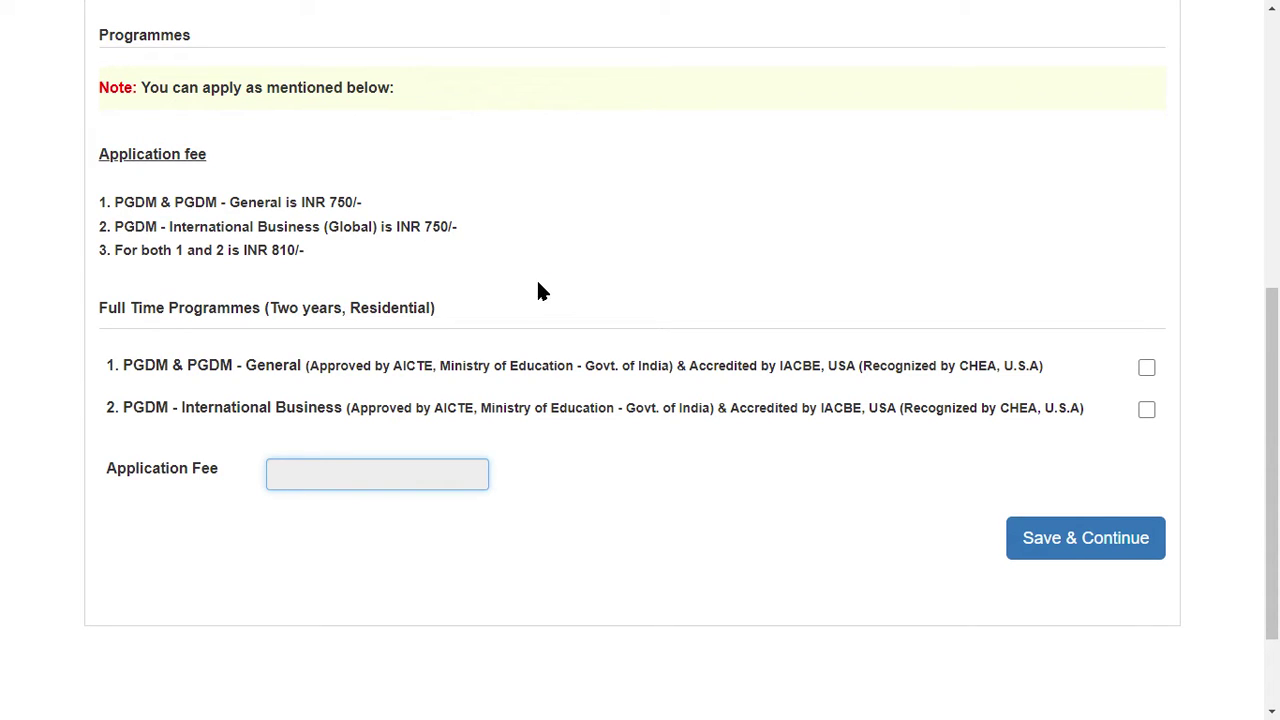
{"action": "left_click", "coordinate": [578, 257]}
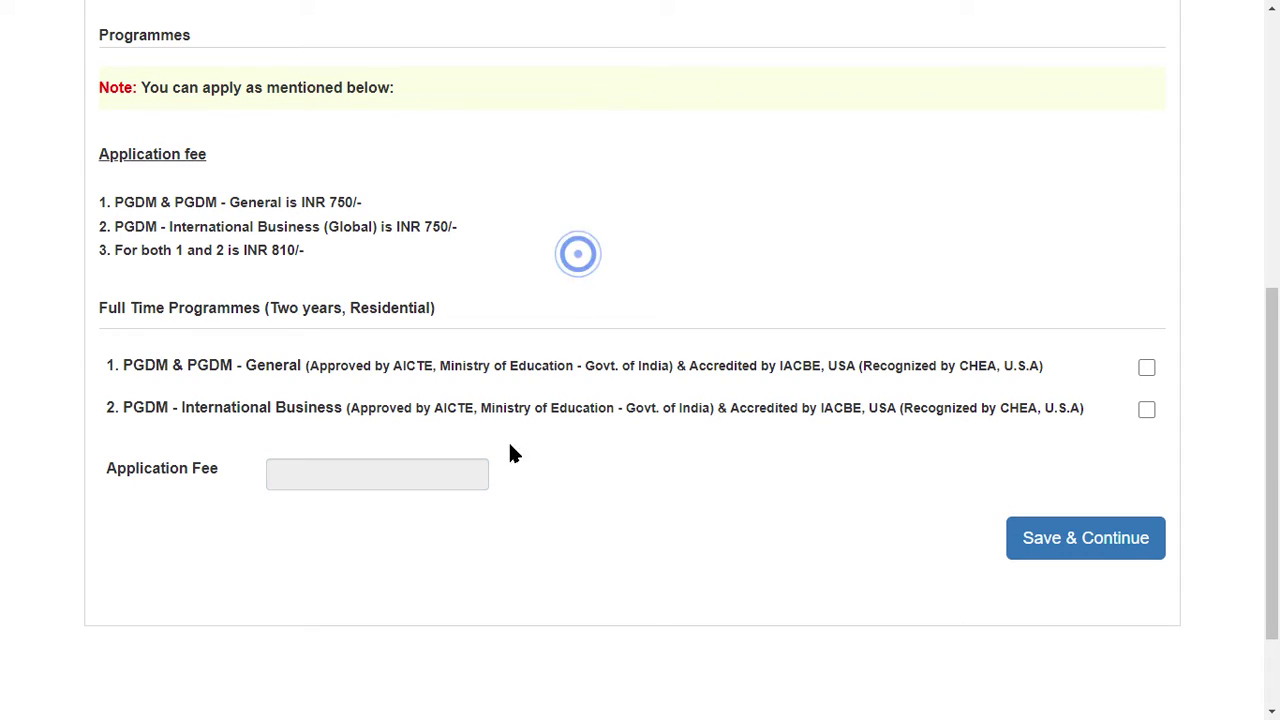
{"action": "left_click", "coordinate": [343, 476]}
Step: Select both full-time programmes, PGDM & PGDM - General and PGDM - International Business
{"action": "left_click", "coordinate": [1146, 367]}
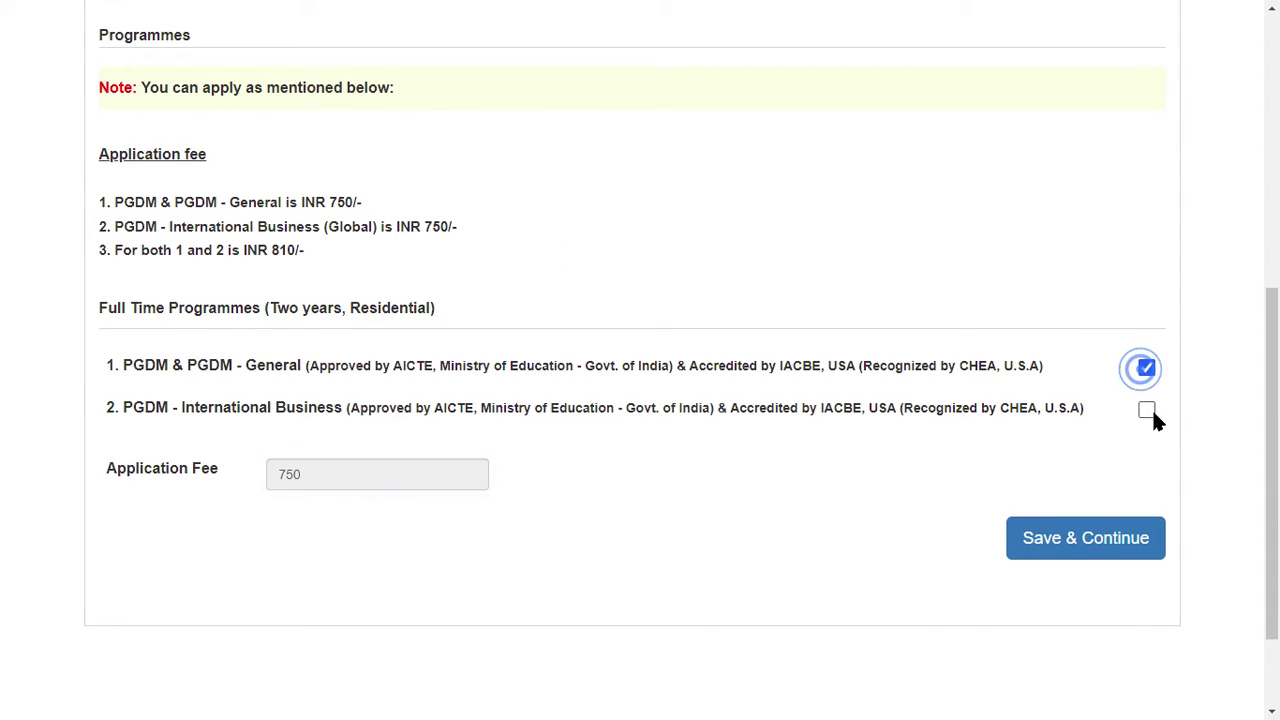
{"action": "left_click", "coordinate": [1150, 412]}
{"action": "left_click", "coordinate": [1146, 372]}
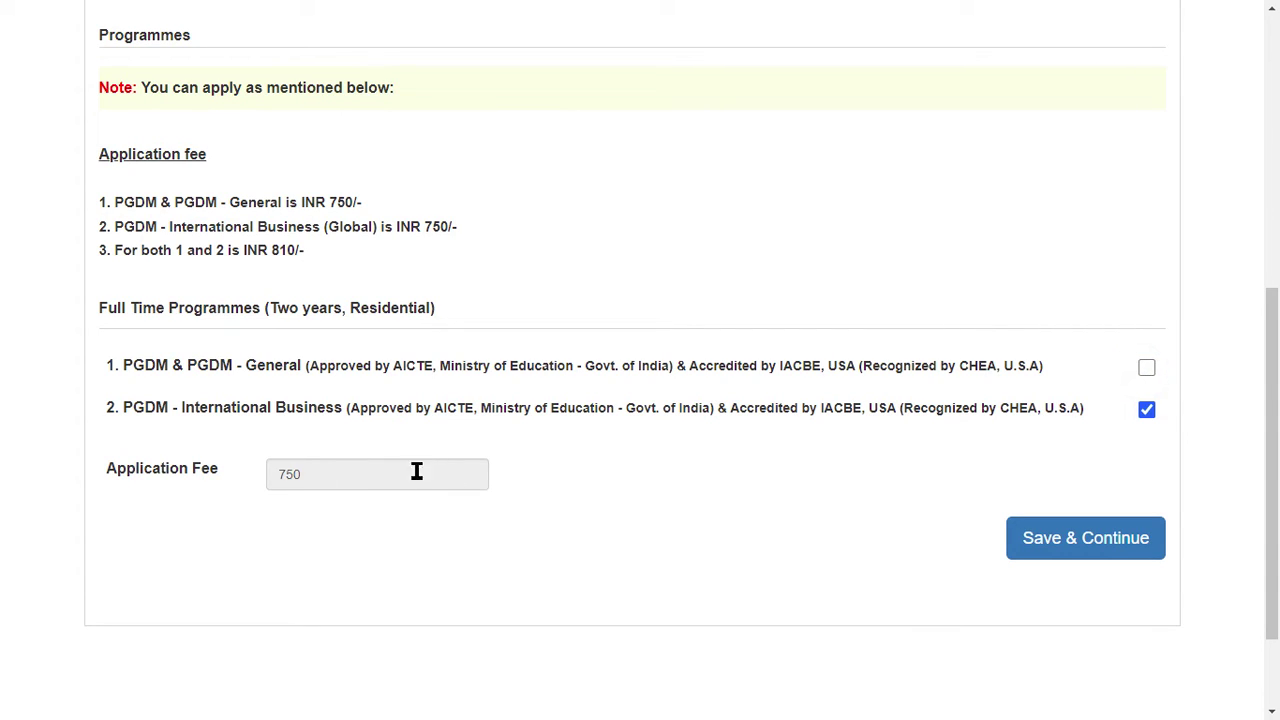
{"action": "left_click", "coordinate": [1145, 367]}
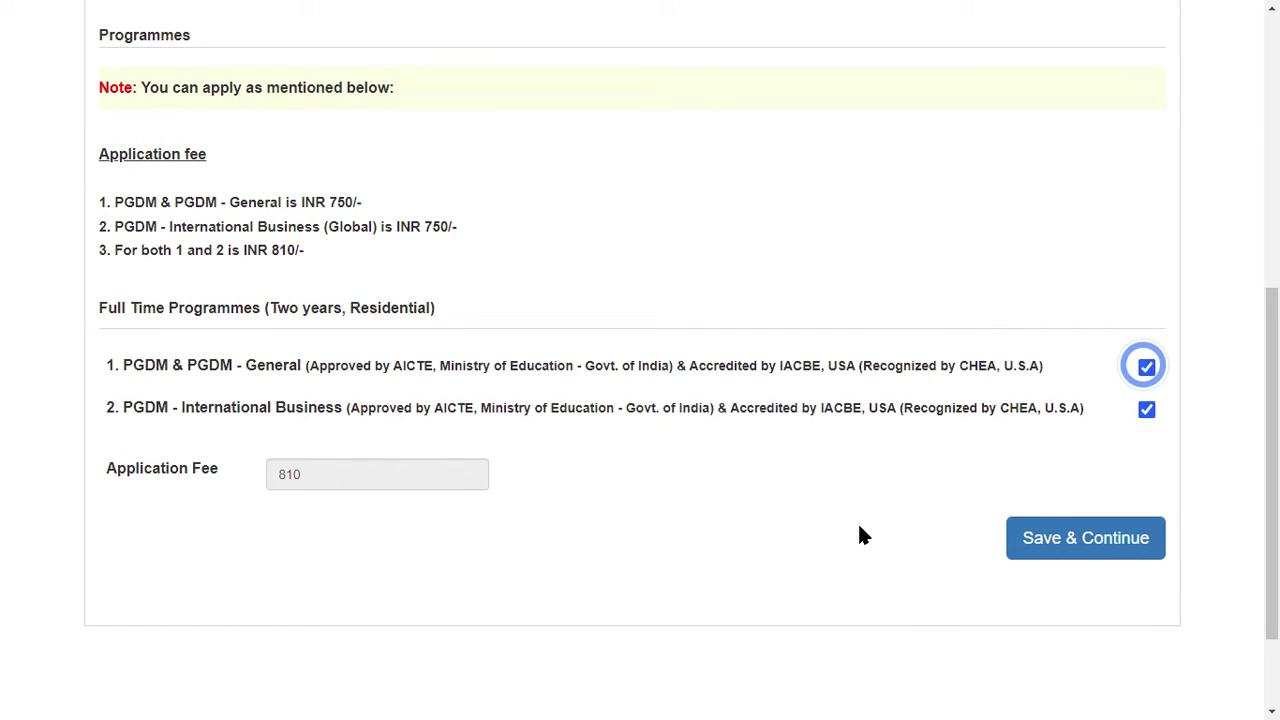
Step: Open the Entrance Test & GDPI Centre section and select ATMA 2022, going to its registration number field
{"action": "scroll", "coordinate": [930, 470], "scroll_direction": "up", "scroll_amount": 5}
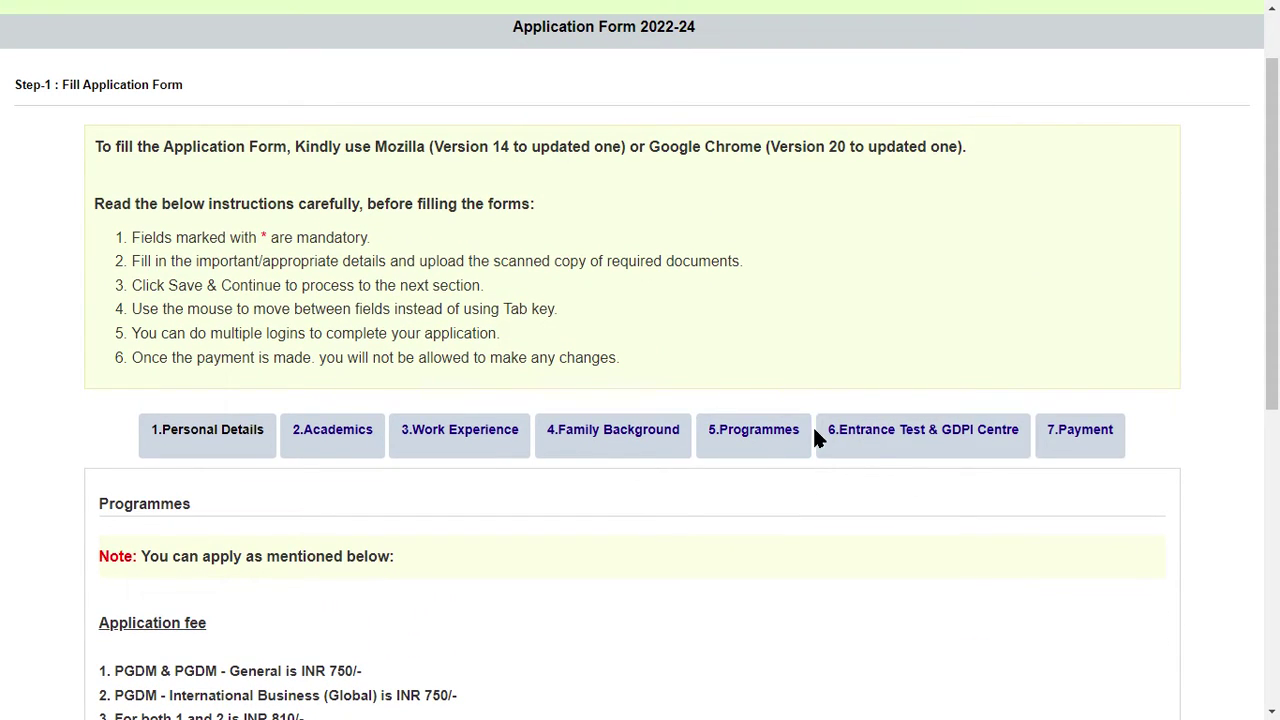
{"action": "left_click", "coordinate": [893, 438]}
{"action": "scroll", "coordinate": [893, 440], "scroll_direction": "down", "scroll_amount": 2}
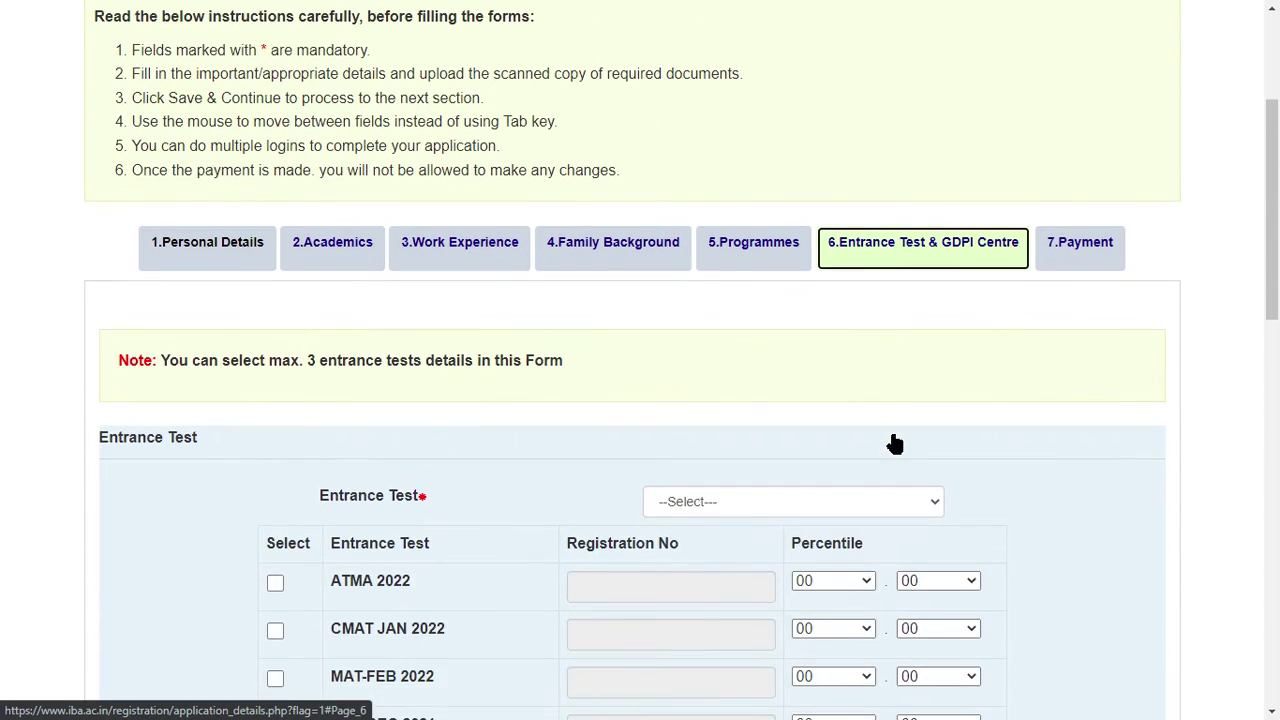
{"action": "scroll", "coordinate": [735, 431], "scroll_direction": "down", "scroll_amount": 2}
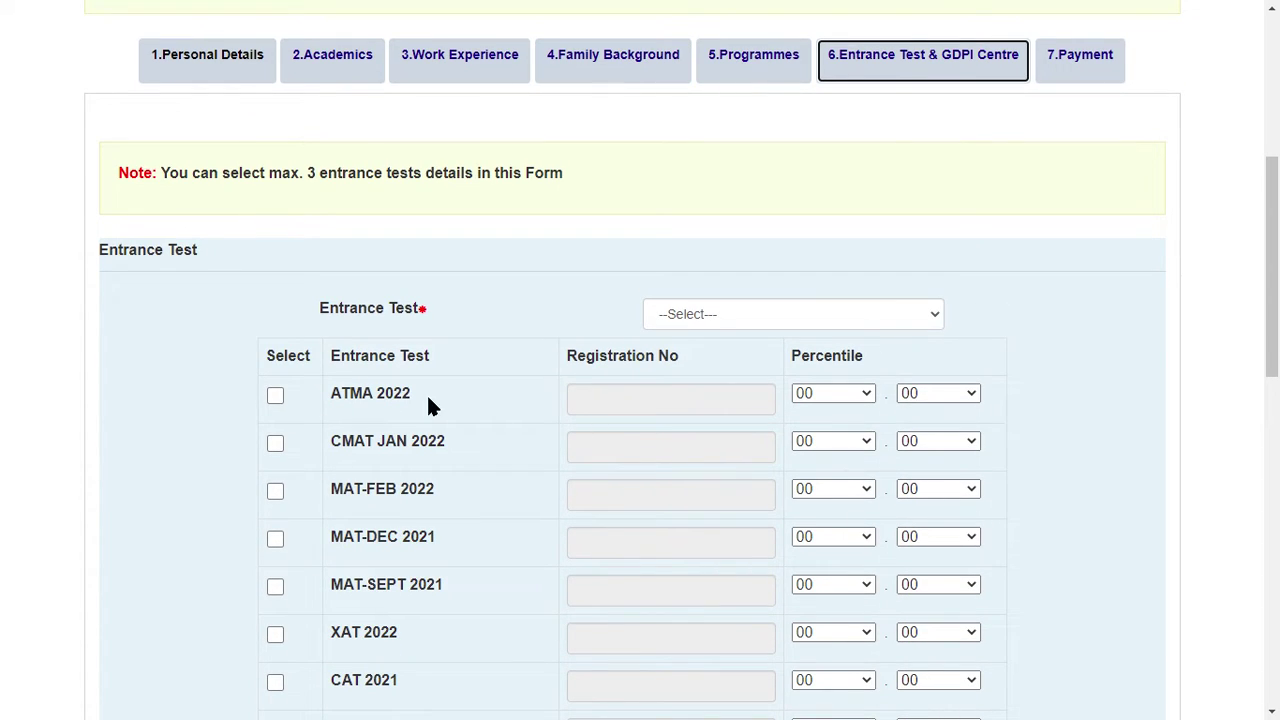
{"action": "left_click", "coordinate": [268, 395]}
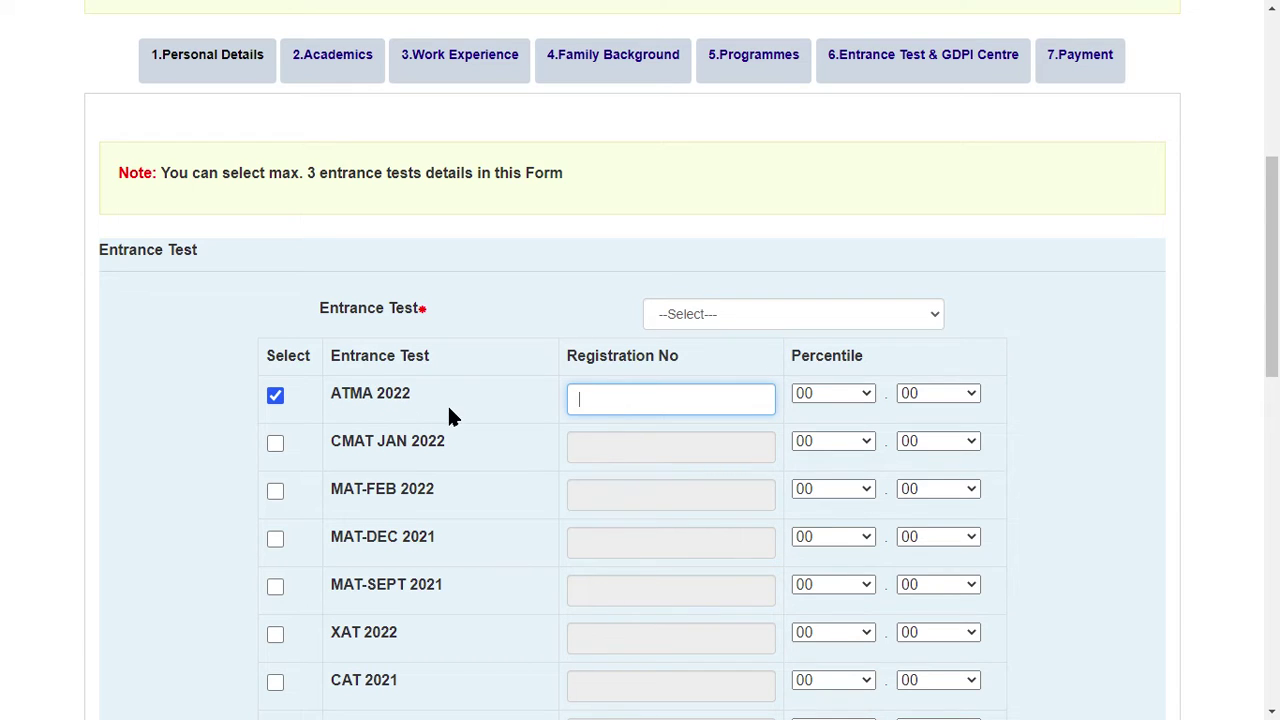
{"action": "left_click", "coordinate": [641, 378]}
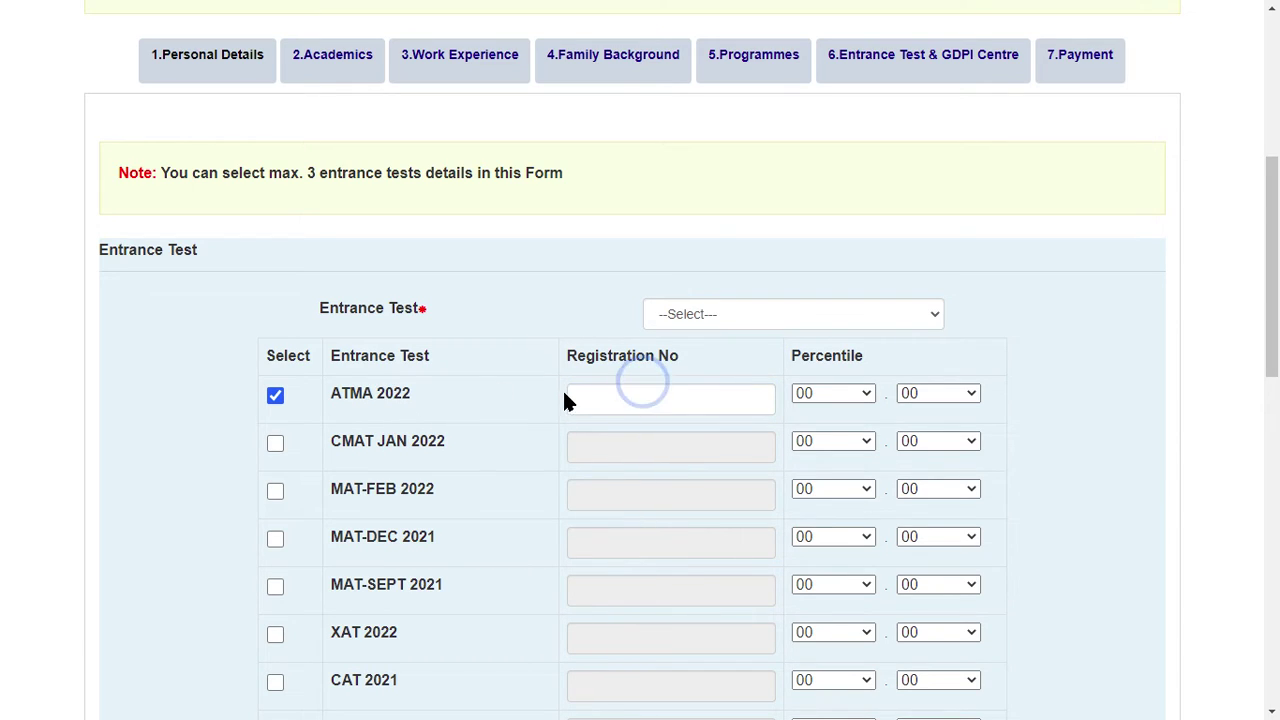
{"action": "left_click", "coordinate": [641, 401]}
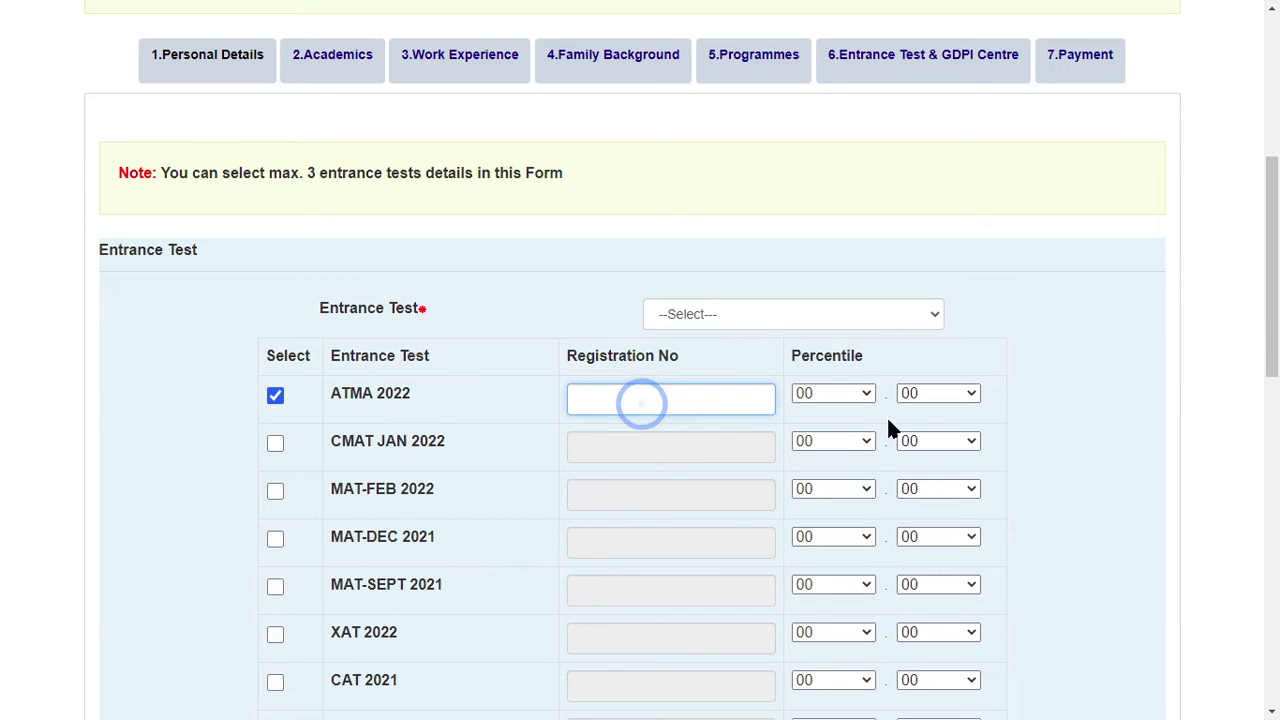
Step: Set the entrance test status to Appearing and choose Skype Interview for the GDPI Centre
{"action": "left_click", "coordinate": [857, 312]}
{"action": "left_click", "coordinate": [843, 356]}
{"action": "scroll", "coordinate": [355, 405], "scroll_direction": "down", "scroll_amount": 10}
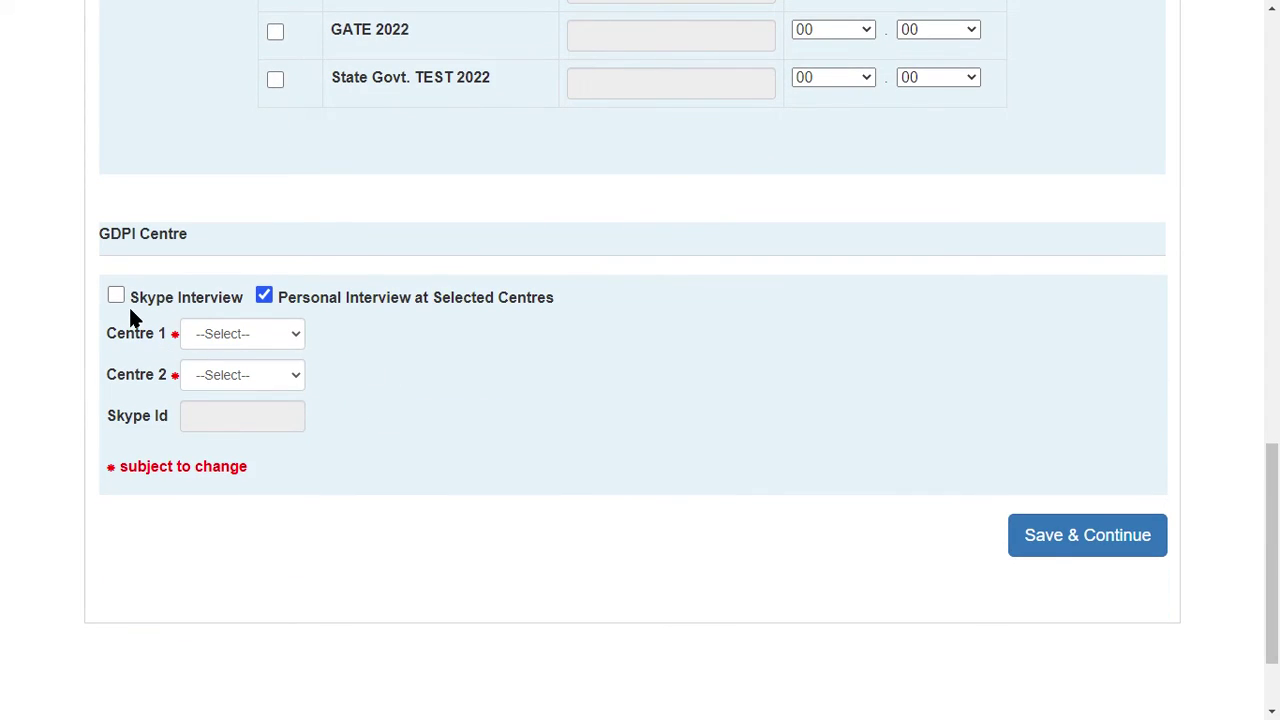
{"action": "left_click", "coordinate": [116, 296]}
{"action": "left_click", "coordinate": [267, 333]}
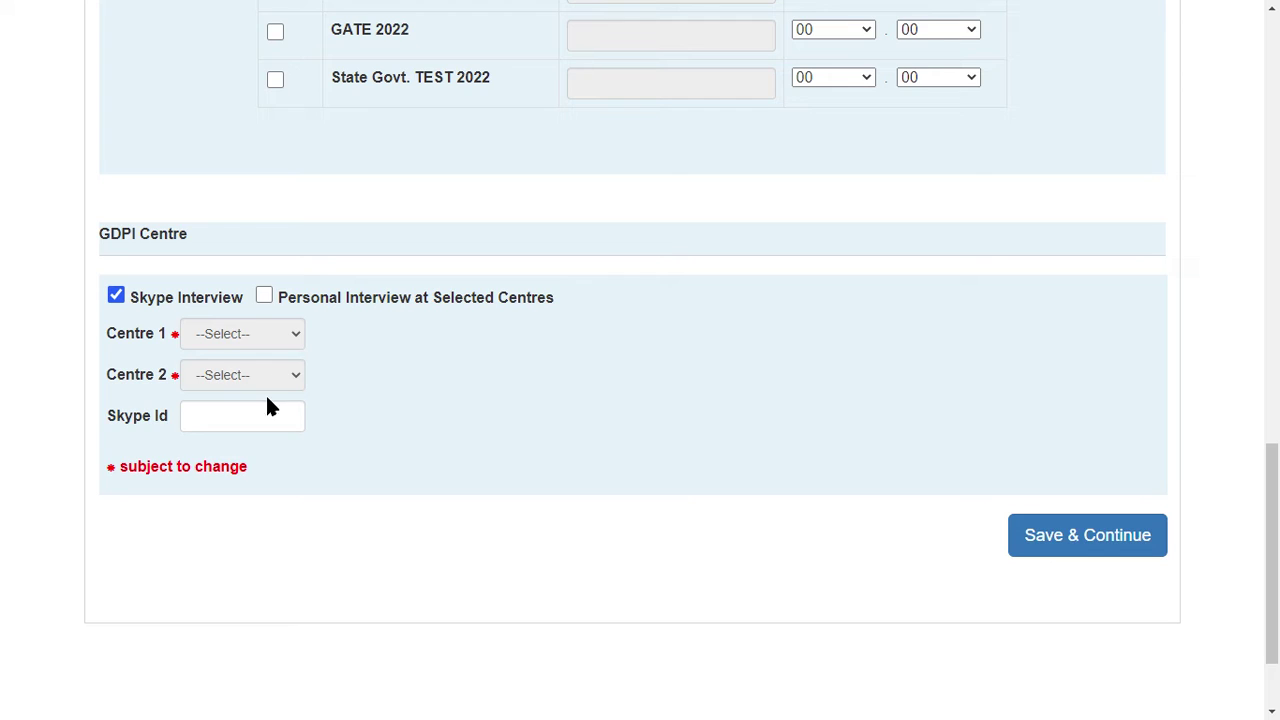
Step: Open the Payment section and agree to the declaration
{"action": "scroll", "coordinate": [1036, 545], "scroll_direction": "up", "scroll_amount": 12}
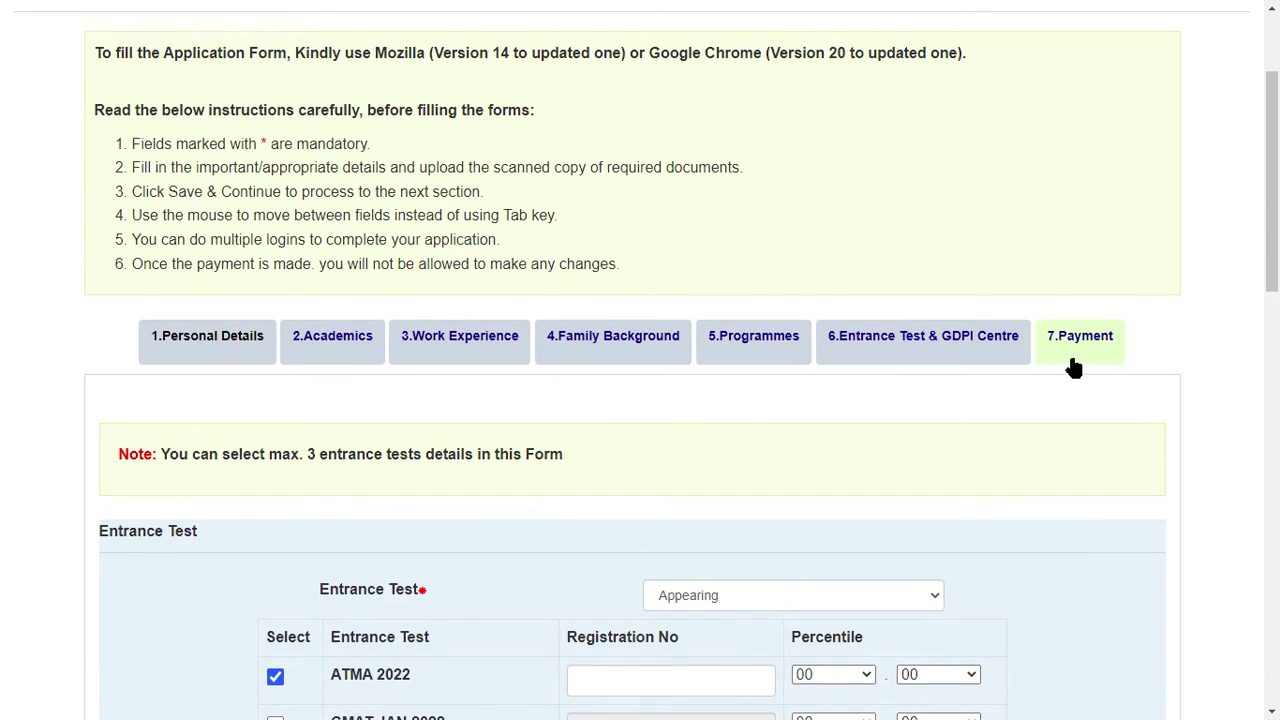
{"action": "left_click", "coordinate": [1083, 350]}
{"action": "scroll", "coordinate": [403, 515], "scroll_direction": "down", "scroll_amount": 3}
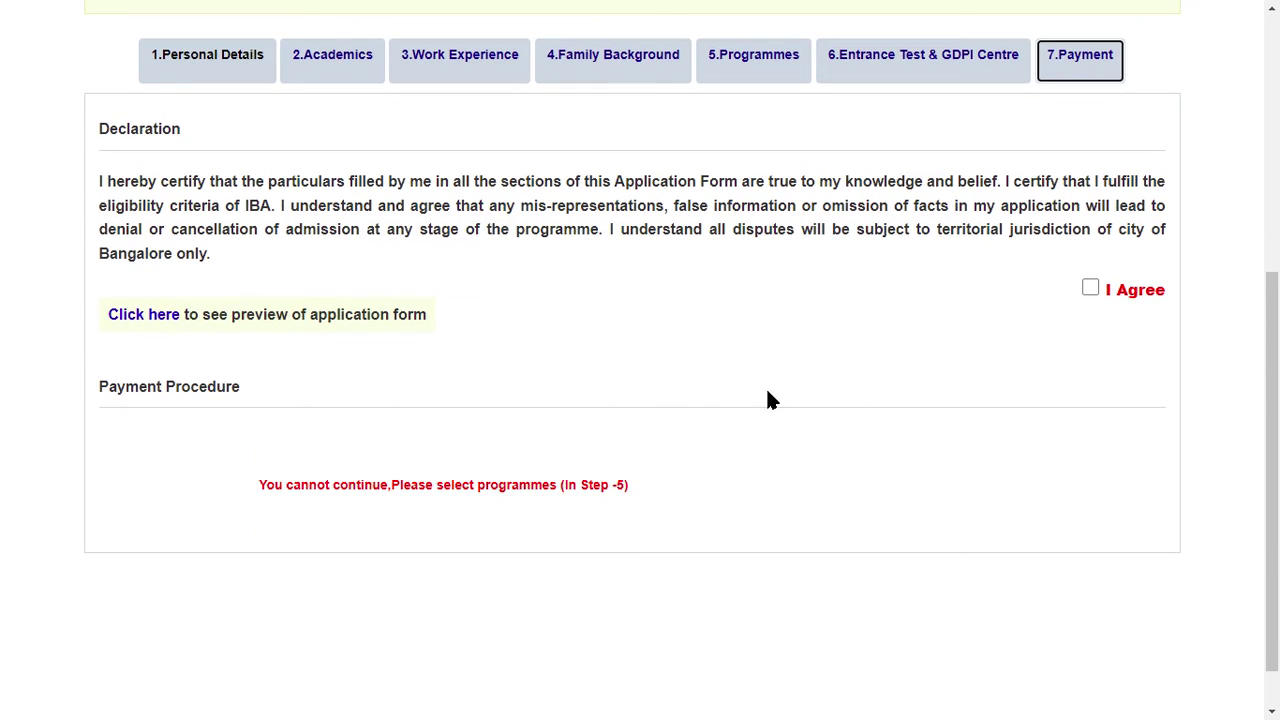
{"action": "left_click", "coordinate": [1091, 287]}
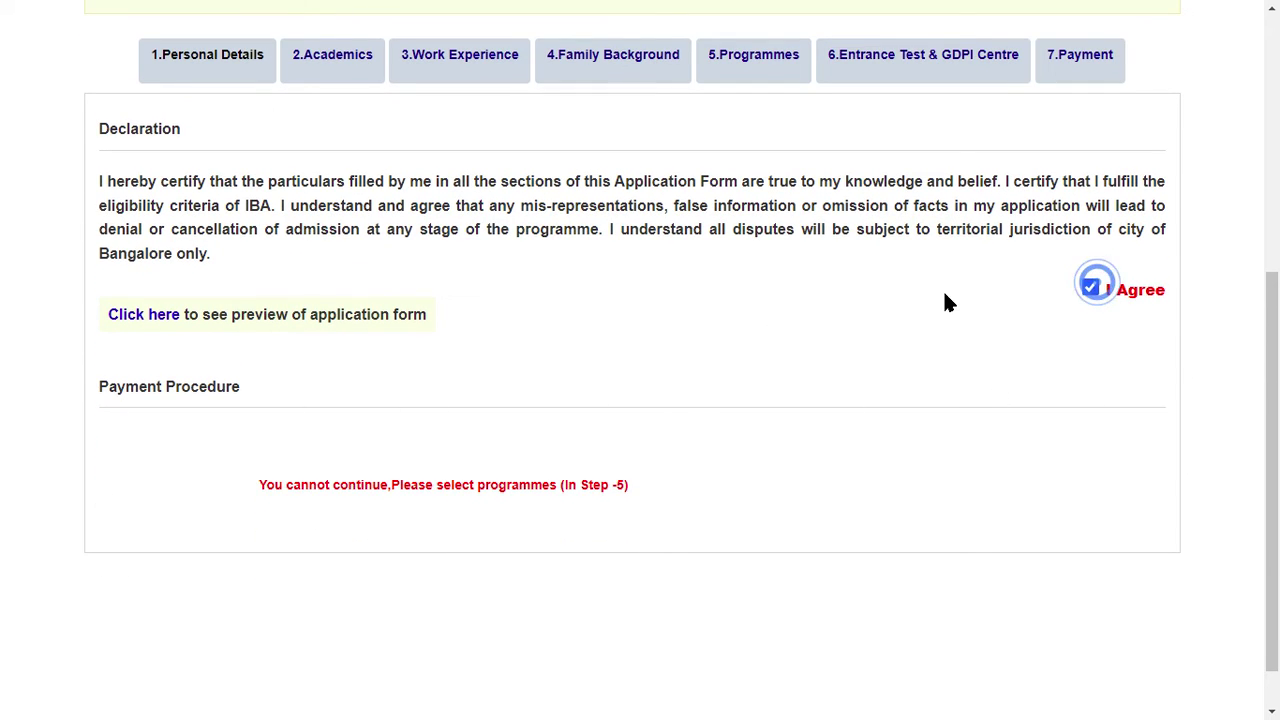
{"action": "scroll", "coordinate": [449, 474], "scroll_direction": "down", "scroll_amount": 1}
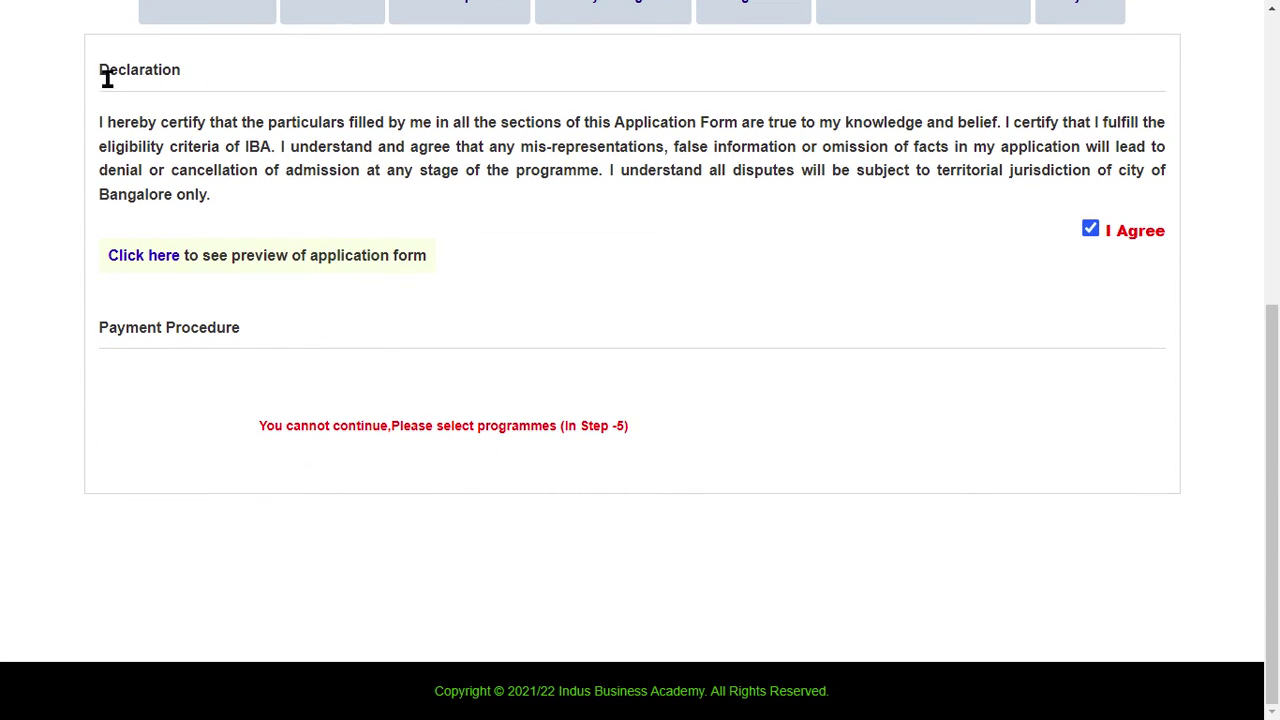
{"action": "scroll", "coordinate": [246, 343], "scroll_direction": "up", "scroll_amount": 5}
{"action": "scroll", "coordinate": [356, 347], "scroll_direction": "down", "scroll_amount": 5}
{"action": "scroll", "coordinate": [1019, 216], "scroll_direction": "up", "scroll_amount": 4}
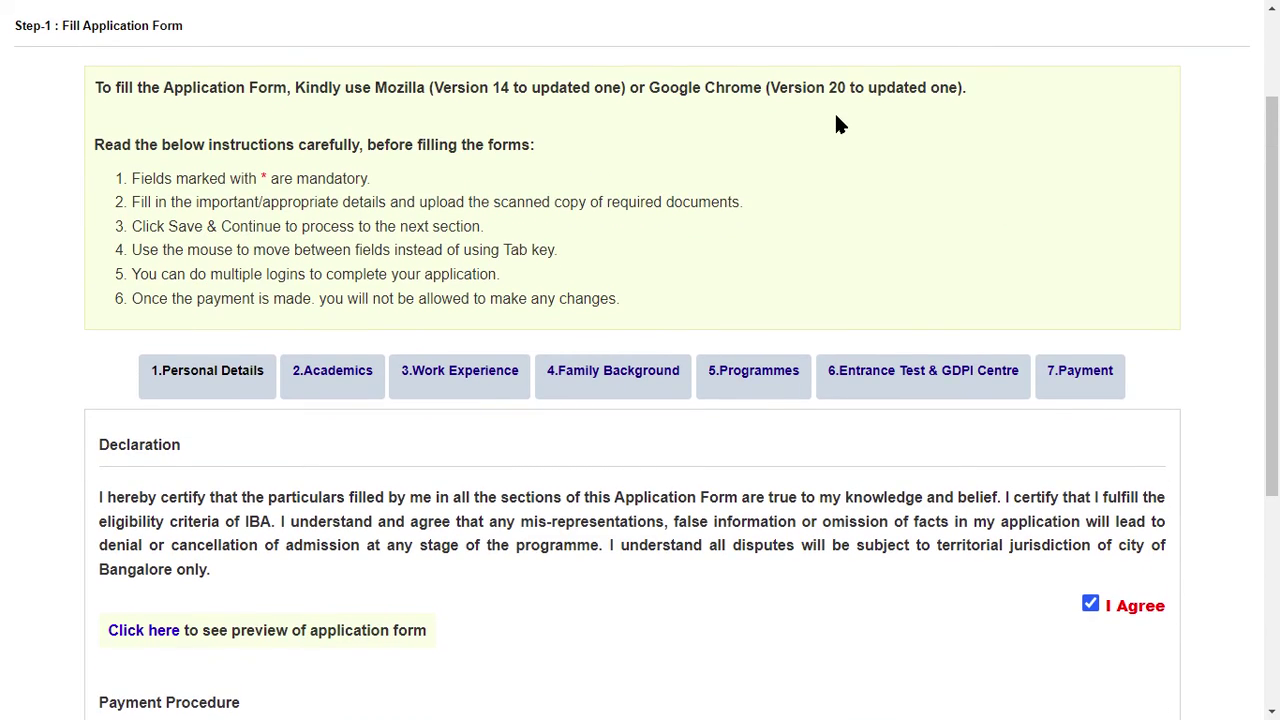
{"action": "scroll", "coordinate": [838, 123], "scroll_direction": "up", "scroll_amount": 1}
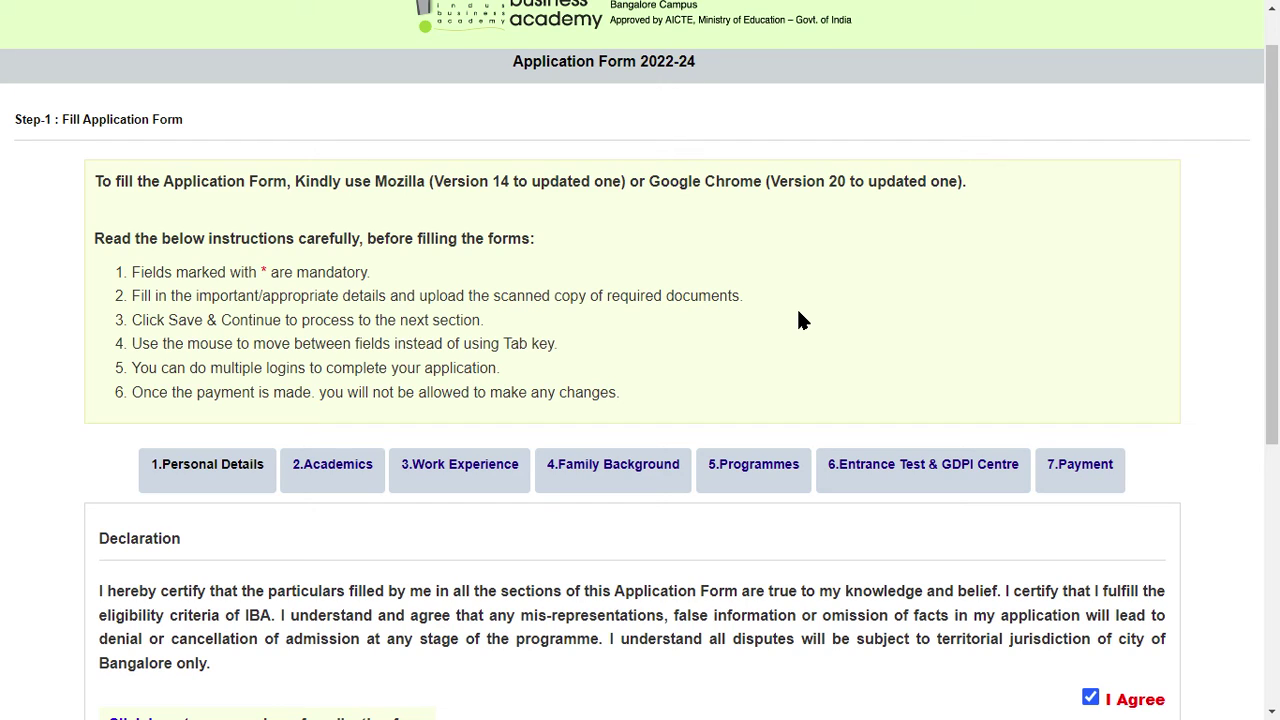
{"action": "scroll", "coordinate": [970, 306], "scroll_direction": "up", "scroll_amount": 1}
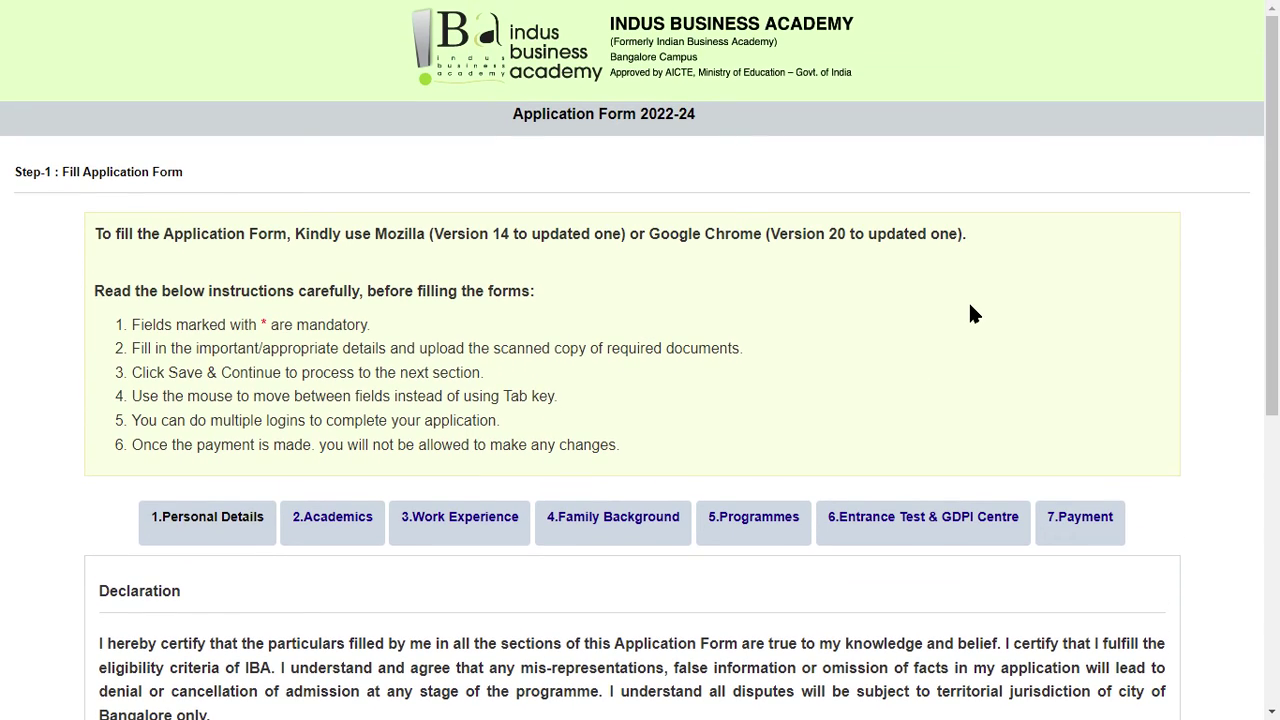